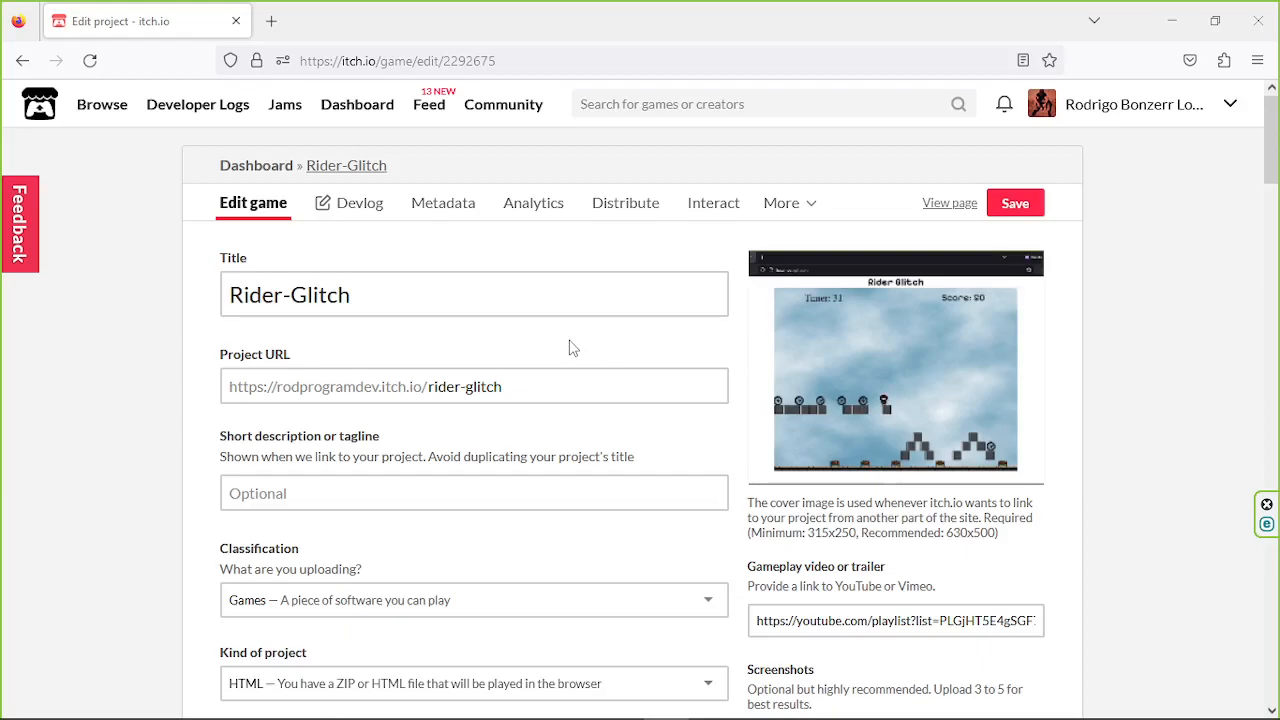
pyautogui.moveTo(1008, 391)
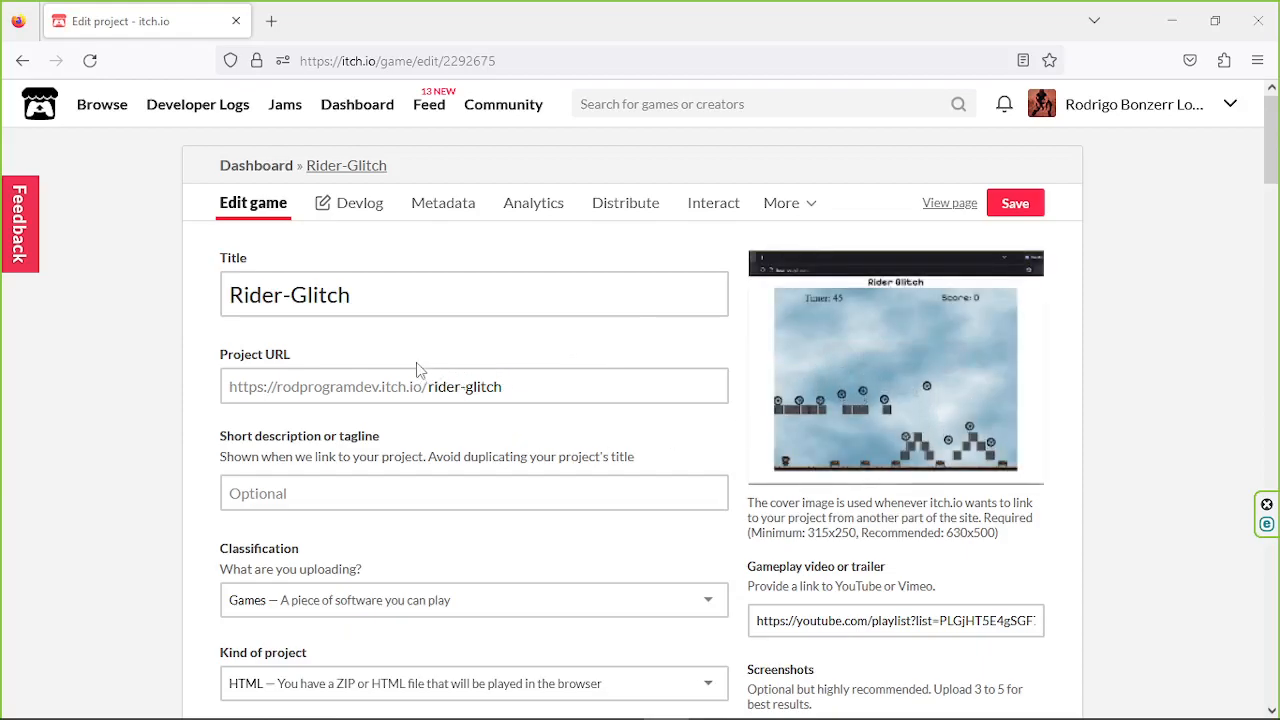
pyautogui.scroll(-1, 185, 368)
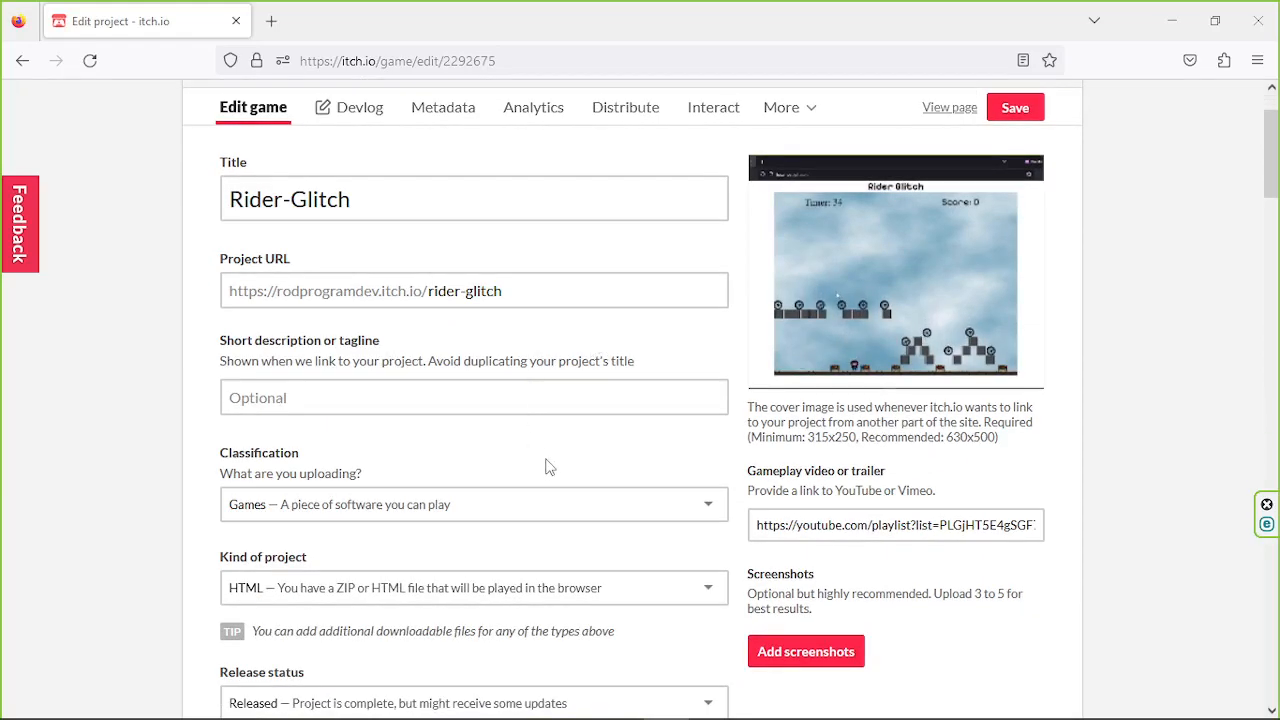
pyautogui.scroll(-1, 548, 467)
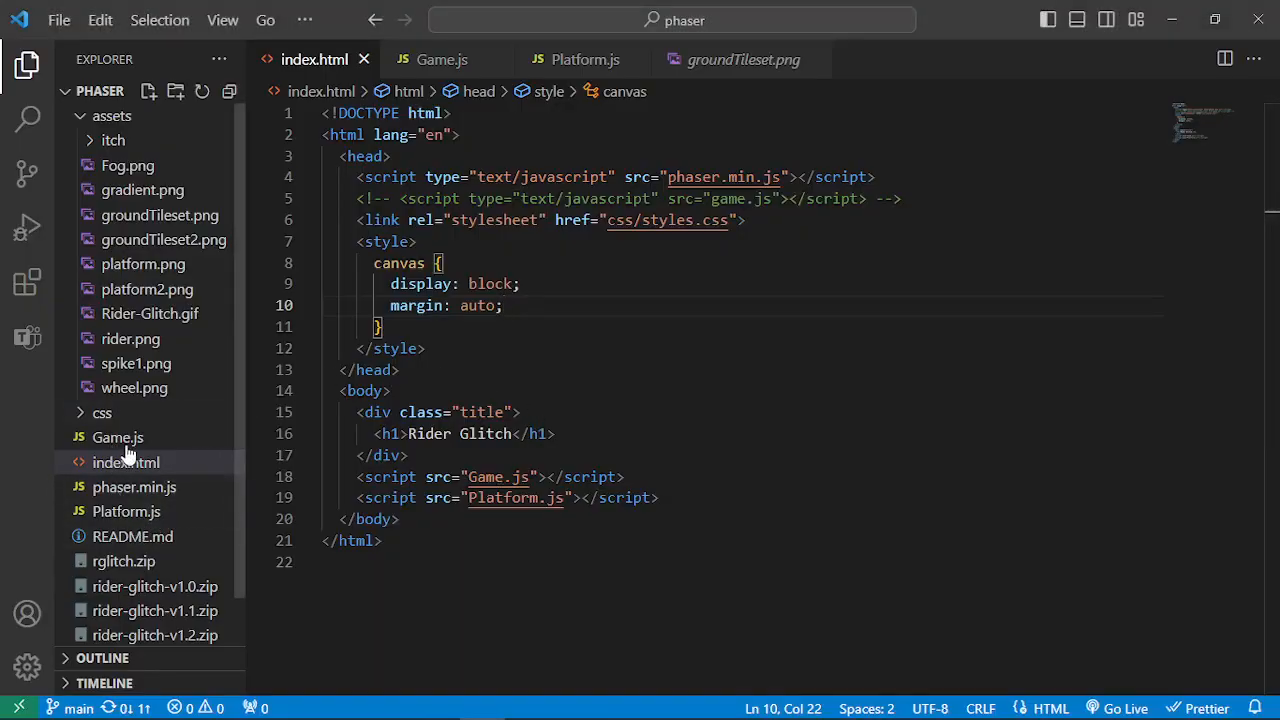
# - Switch to Visual Studio Code and highlight the Game file name in the Game.js script tag of index.html
pyautogui.click(494, 477)
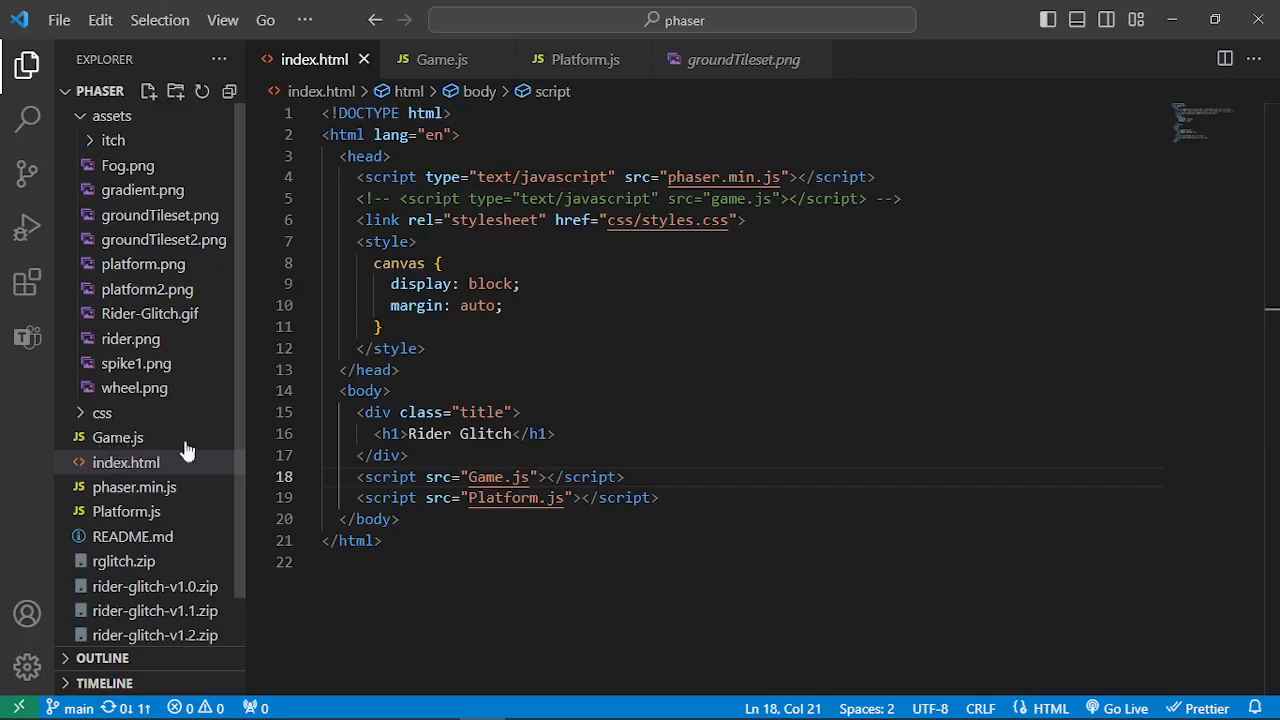
pyautogui.doubleClick(484, 477)
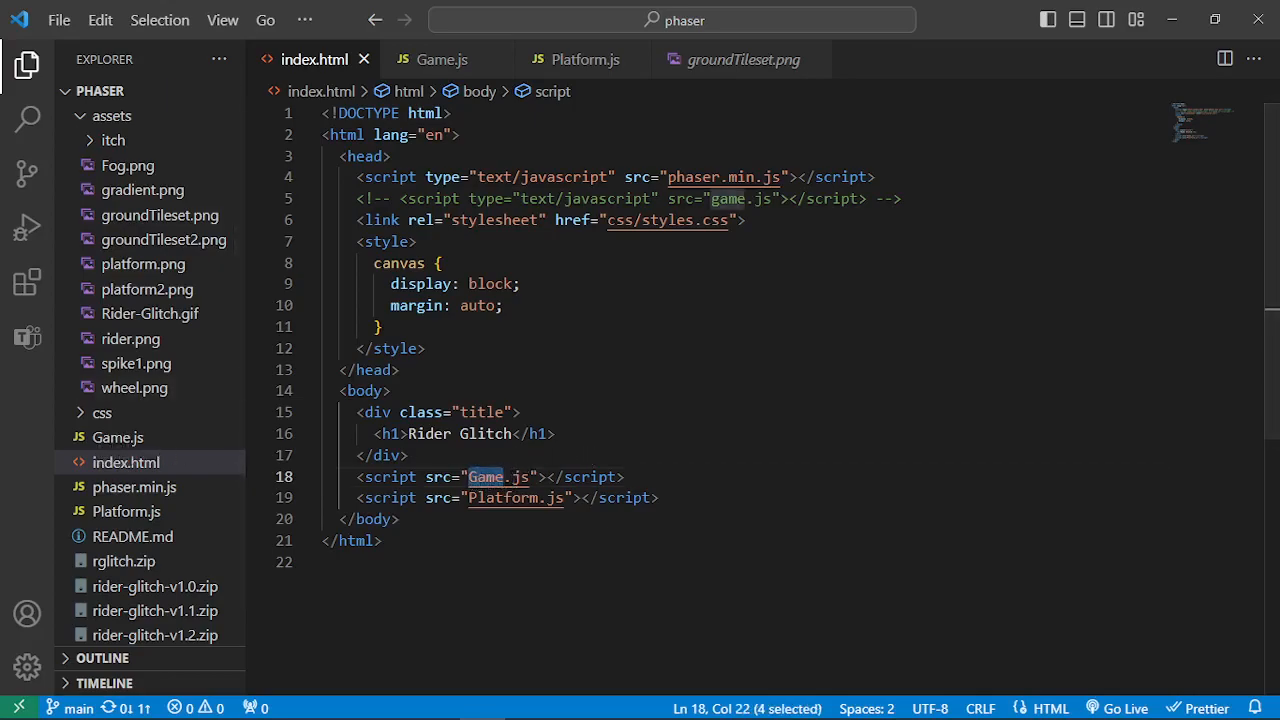
# - Switch to Chrome to reload and run the published Rider-Glitch game with the developer tools closed
pyautogui.hotkey('alt', 'Tab')
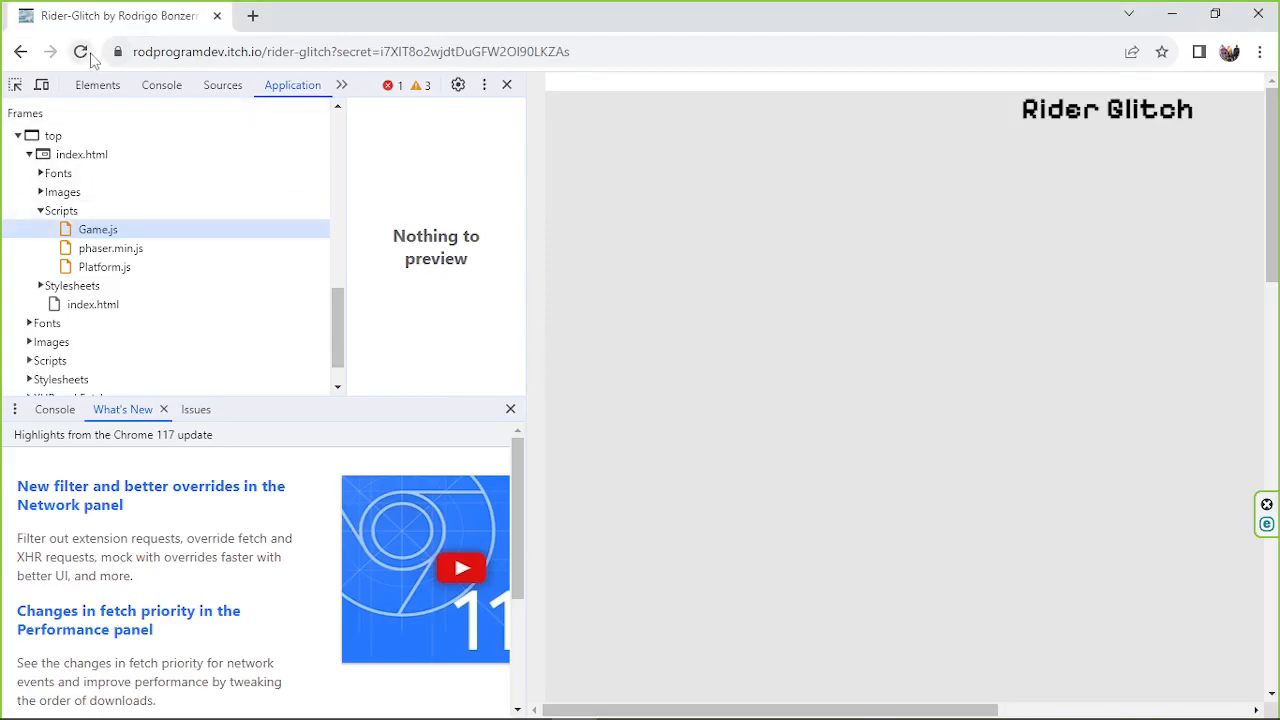
pyautogui.click(86, 55)
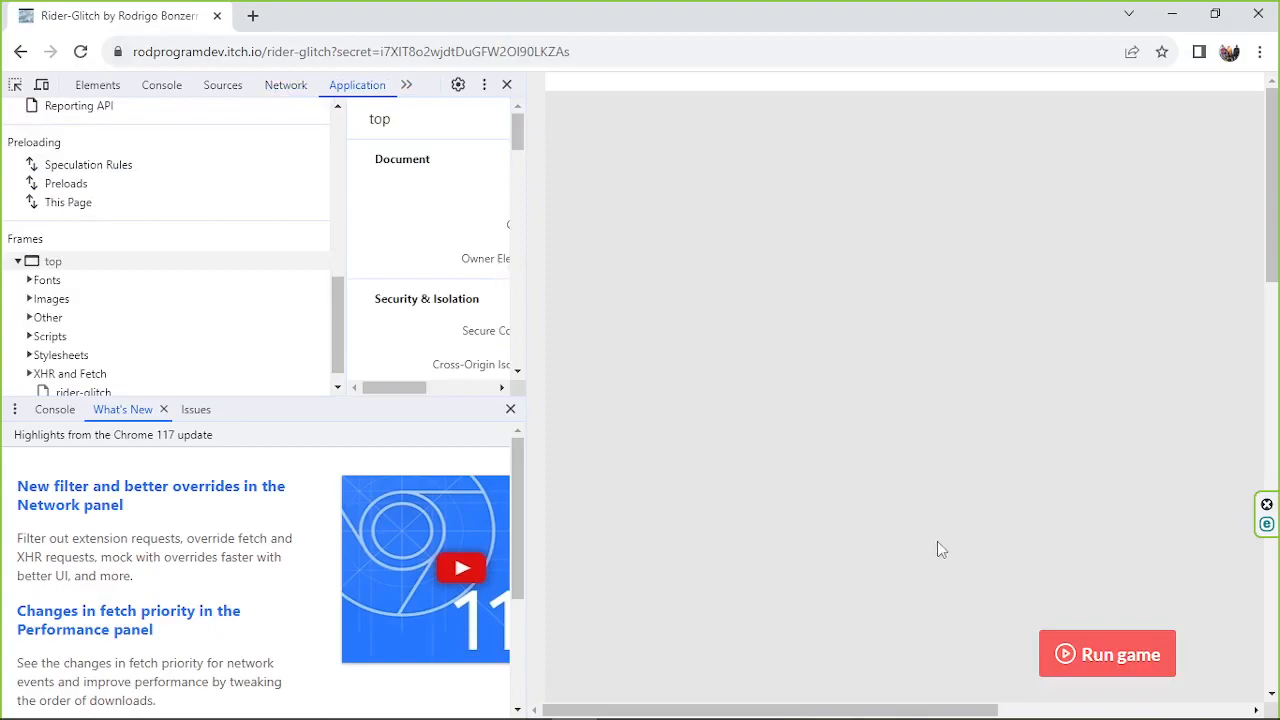
pyautogui.click(1100, 654)
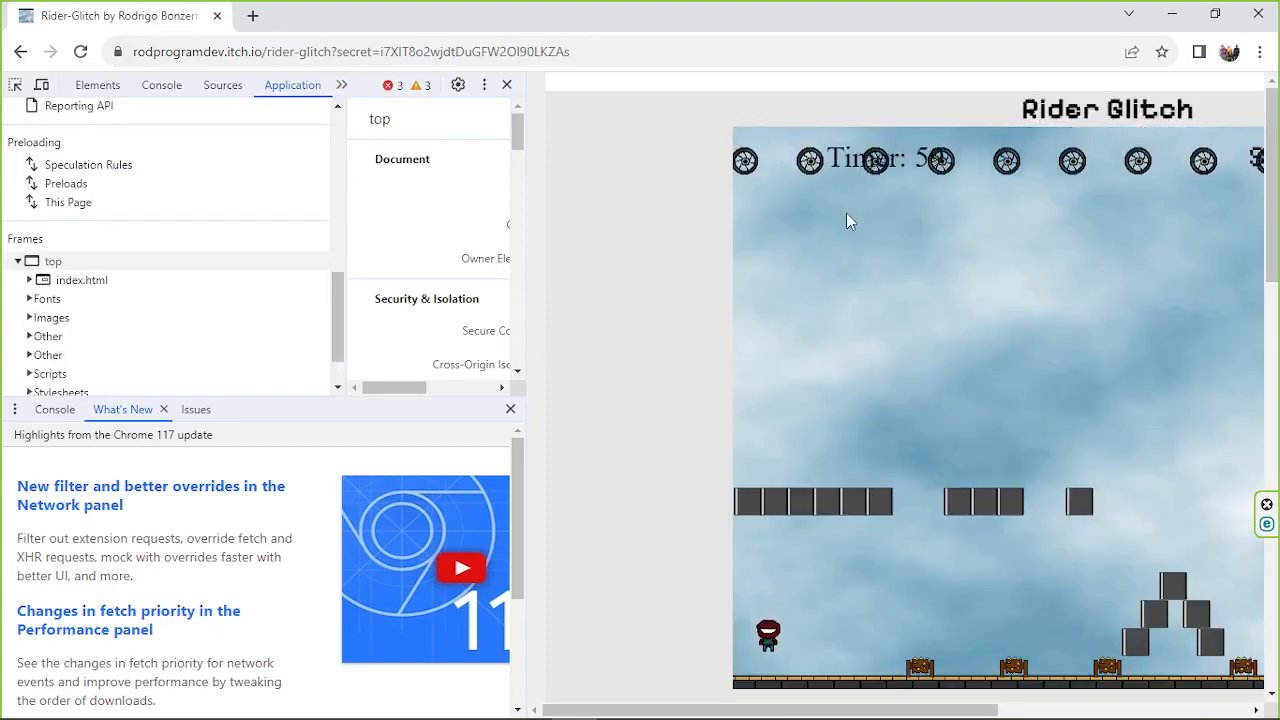
pyautogui.click(507, 85)
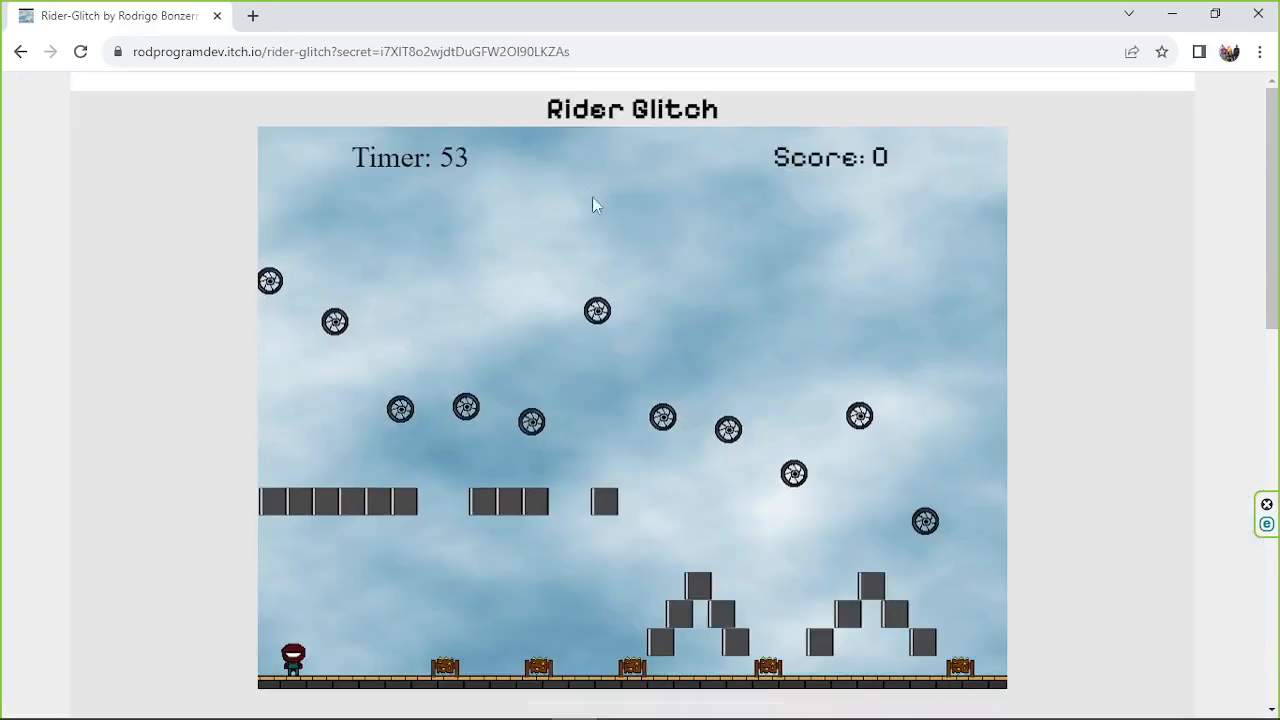
# - Test-play Rider-Glitch by moving and jumping the rider across the platforms to collect the wheels
pyautogui.press('Right')
pyautogui.press('Up')
pyautogui.press('Up')
pyautogui.press('Right')
pyautogui.press('Up')
pyautogui.press('Right')
pyautogui.press('Up')
pyautogui.press('Left')
pyautogui.press('Right')
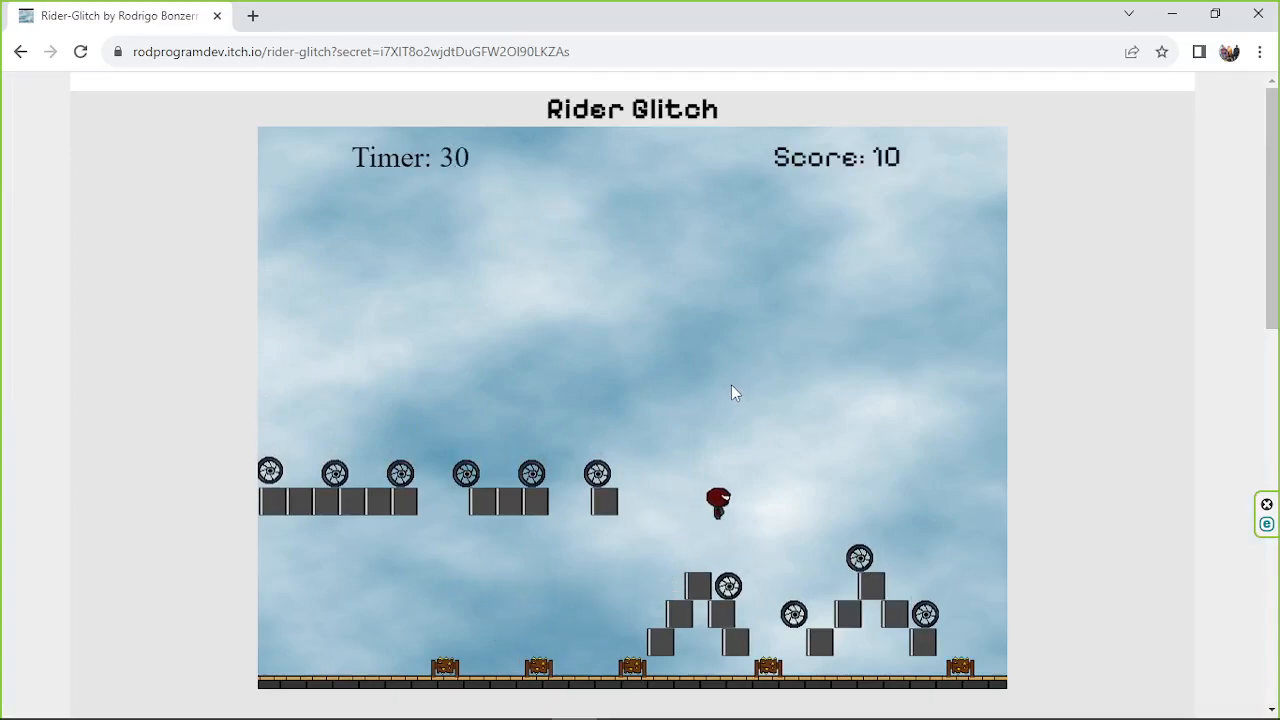
pyautogui.press('Up')
pyautogui.press('Right')
pyautogui.press('Left')
pyautogui.press('Up')
pyautogui.press('Left')
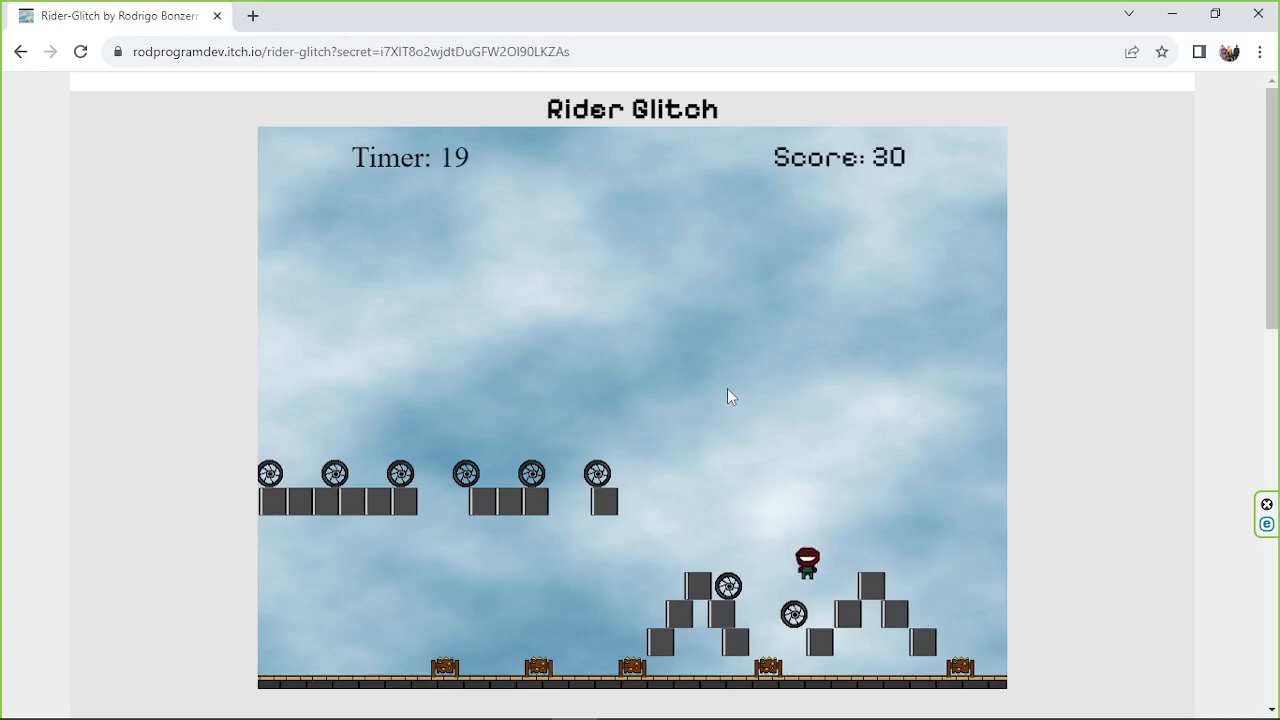
pyautogui.press('Right')
pyautogui.press('Left')
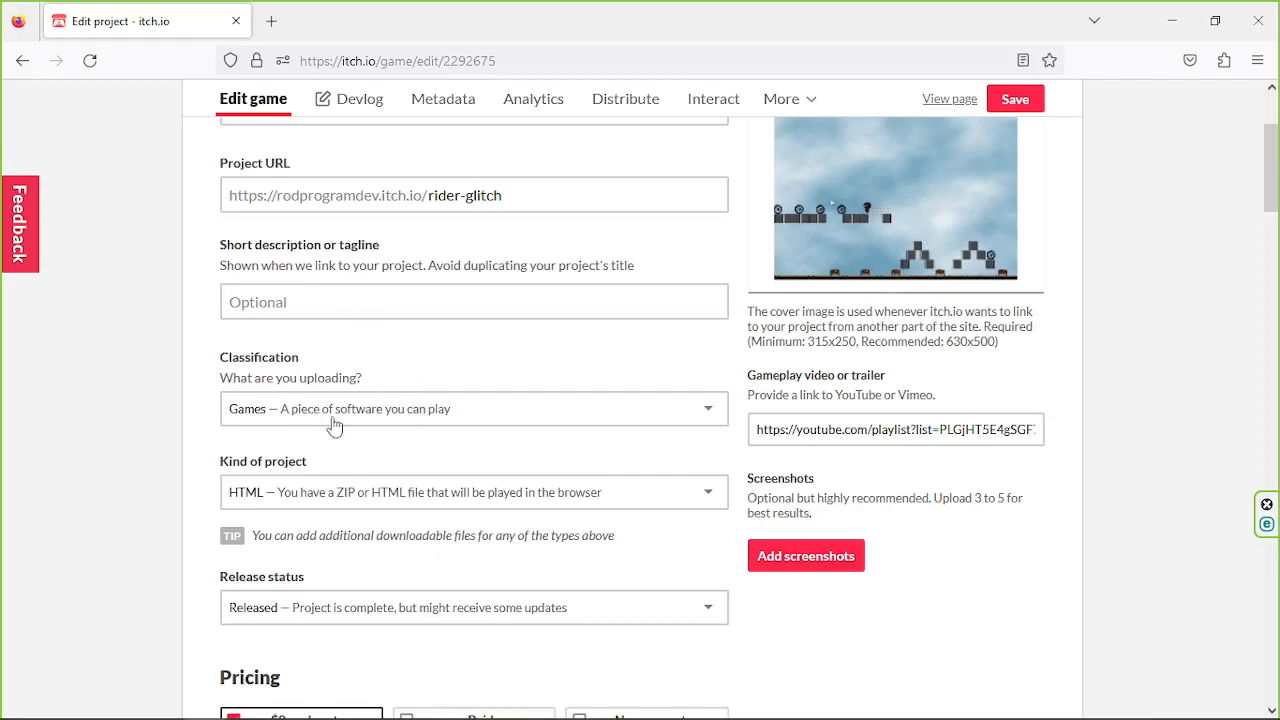
# - Review the available kinds of project on the game's itch.io edit page in Firefox
pyautogui.click(393, 495)
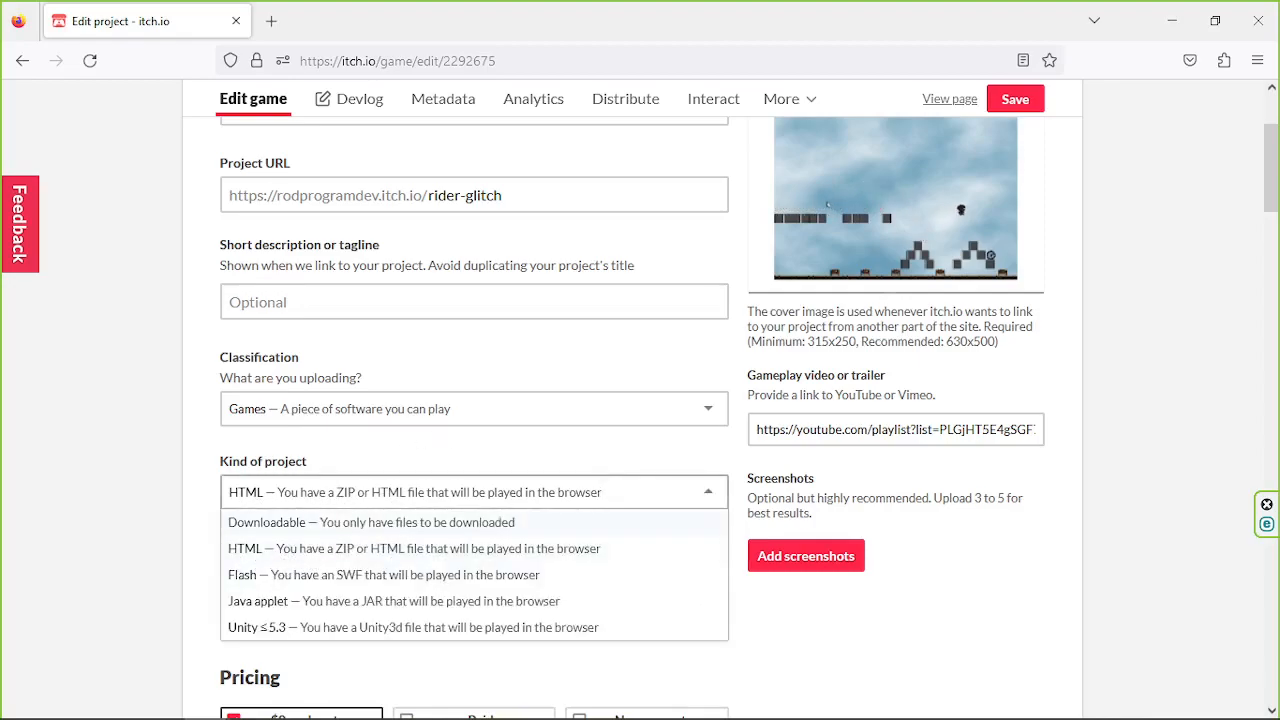
pyautogui.press('Escape')
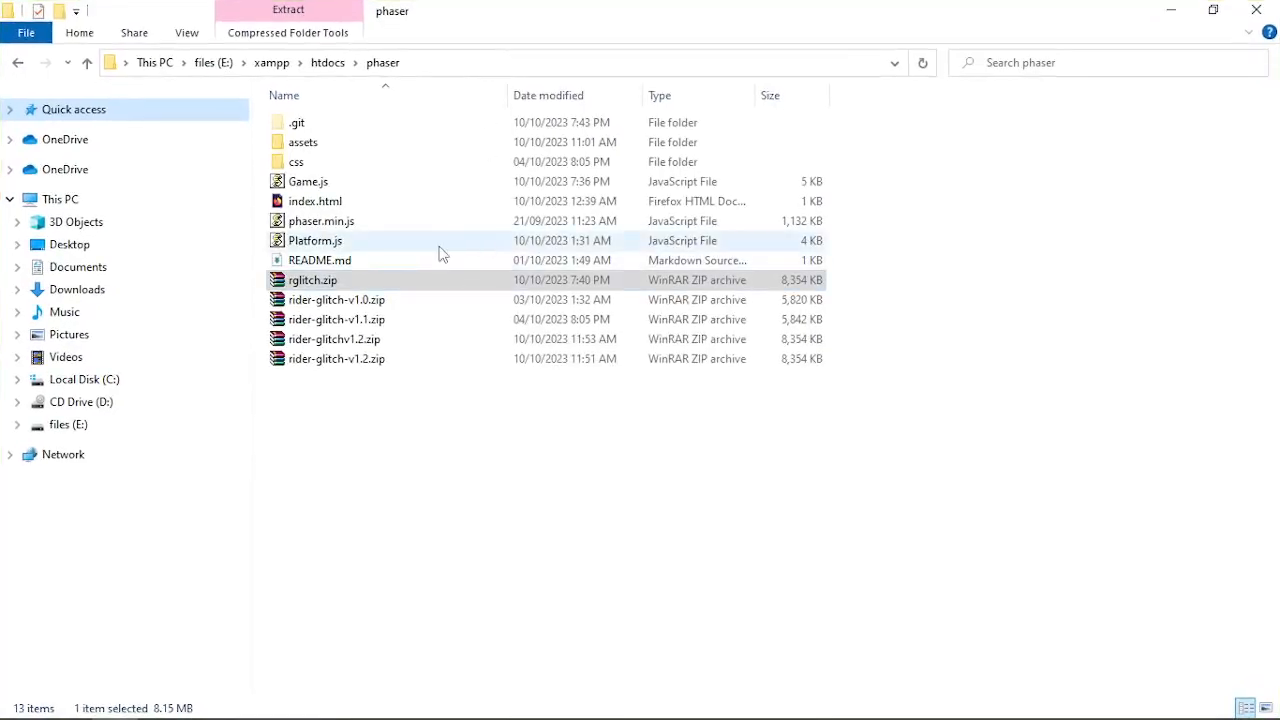
pyautogui.click(332, 247)
pyautogui.keyDown('ctrl'); pyautogui.click(320, 222); pyautogui.keyUp('ctrl')
pyautogui.keyDown('ctrl'); pyautogui.click(308, 180); pyautogui.keyUp('ctrl')
pyautogui.keyDown('ctrl'); pyautogui.click(304, 162); pyautogui.keyUp('ctrl')
pyautogui.keyDown('ctrl'); pyautogui.click(303, 147); pyautogui.keyUp('ctrl')
pyautogui.rightClick(303, 147)
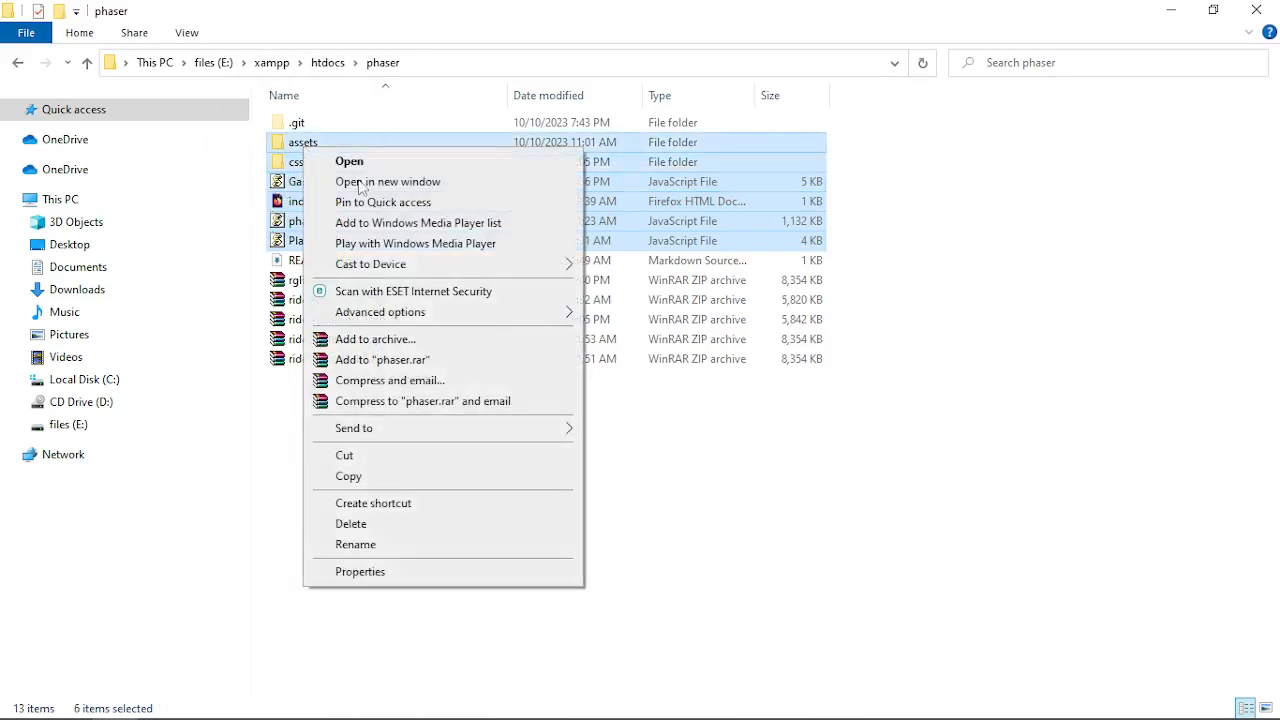
pyautogui.moveTo(406, 428)
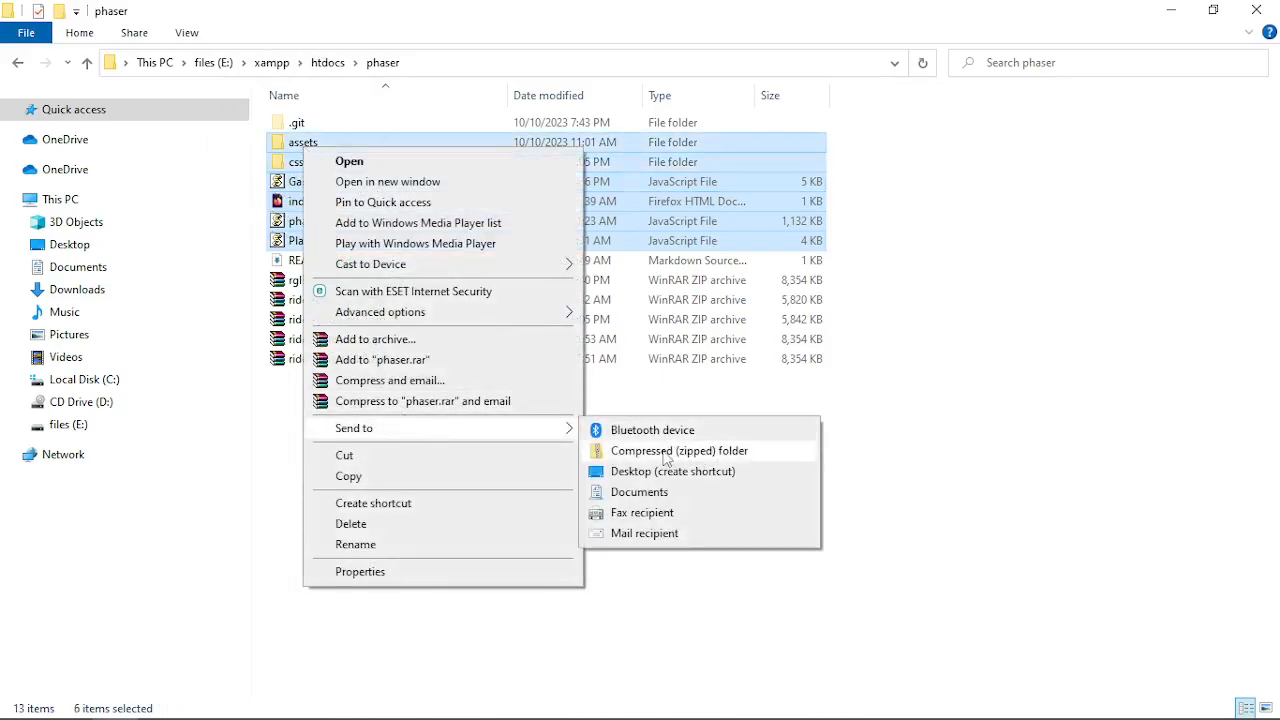
pyautogui.click(1029, 464)
pyautogui.click(1004, 463)
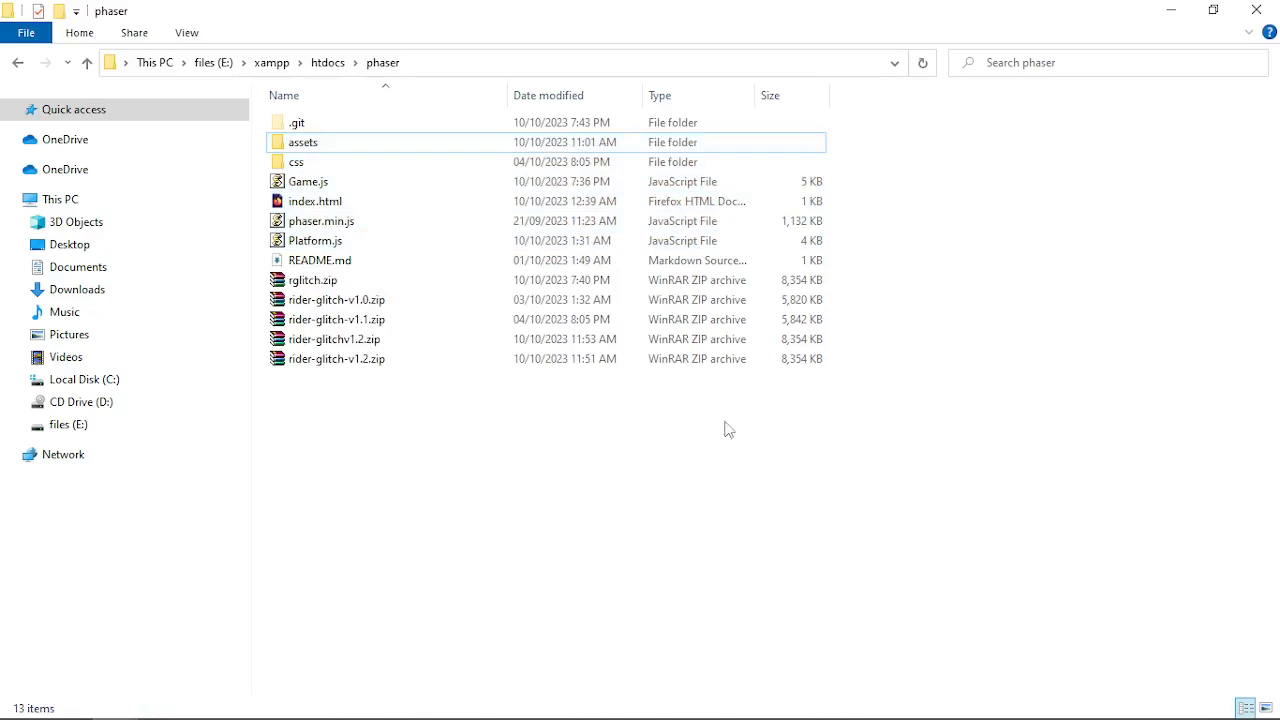
# - Point out the rglitch.zip archive in the phaser folder and return to the itch.io edit page
pyautogui.click(306, 286)
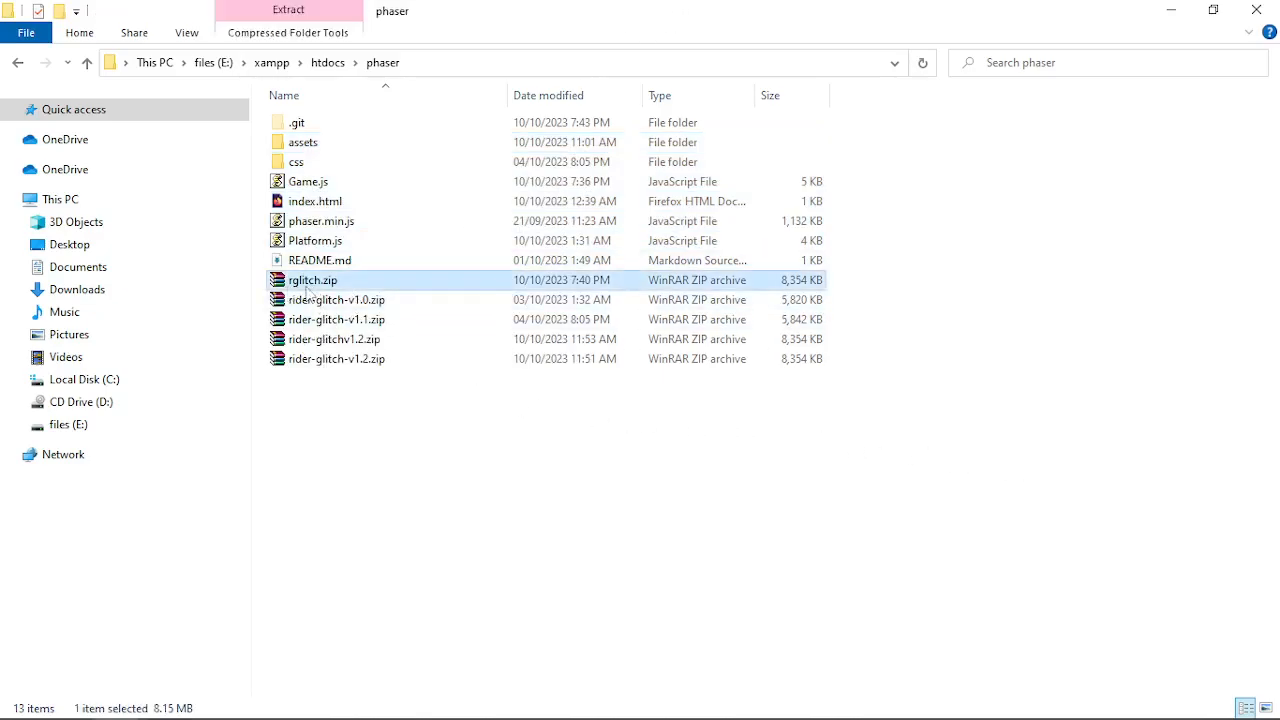
pyautogui.moveTo(750, 8); pyautogui.dragTo(168, 379)
pyautogui.click(170, 150)
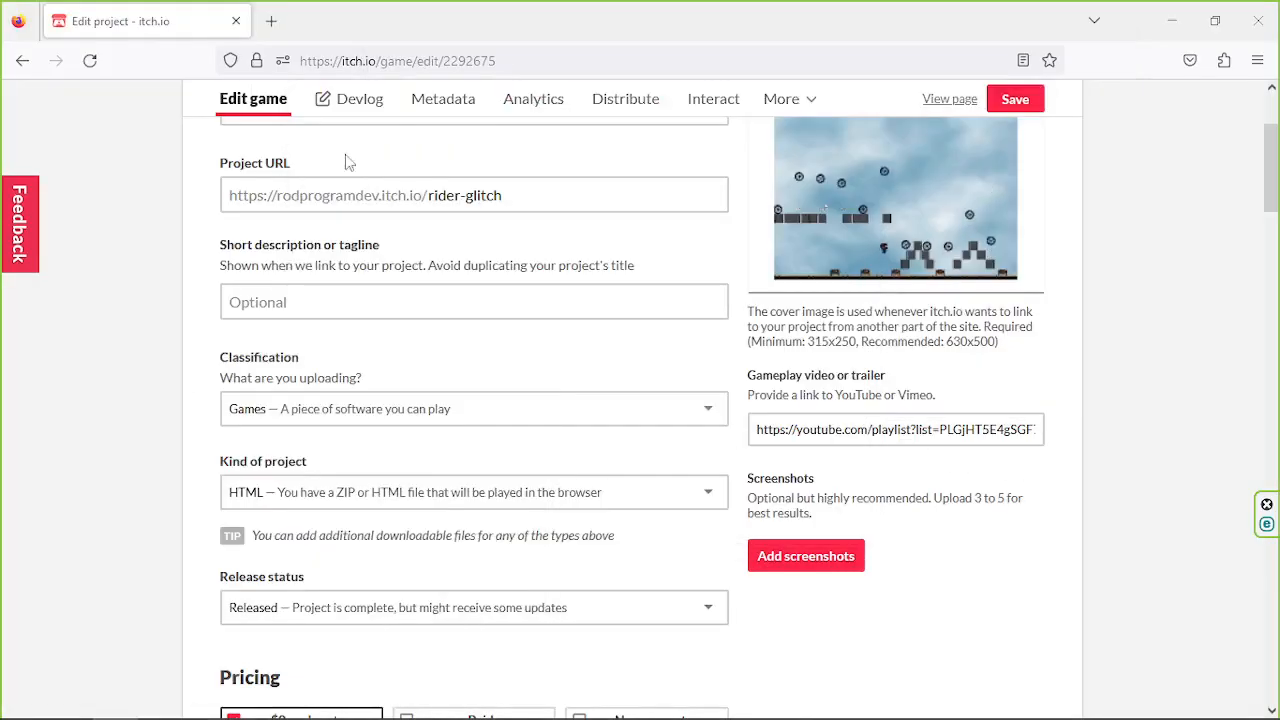
# - Set the kind of project to Java applet and the release status to Prototype
pyautogui.scroll(-3, 504, 453)
pyautogui.scroll(2, 495, 435)
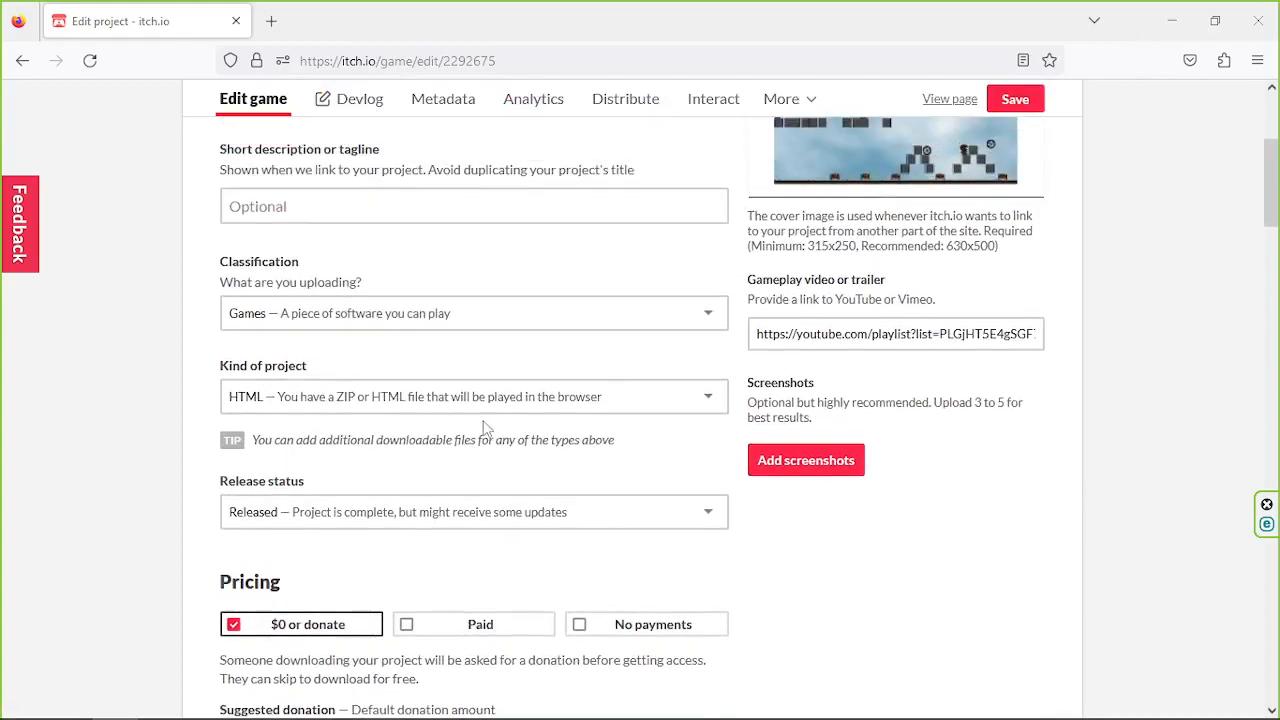
pyautogui.click(390, 525)
pyautogui.click(545, 515)
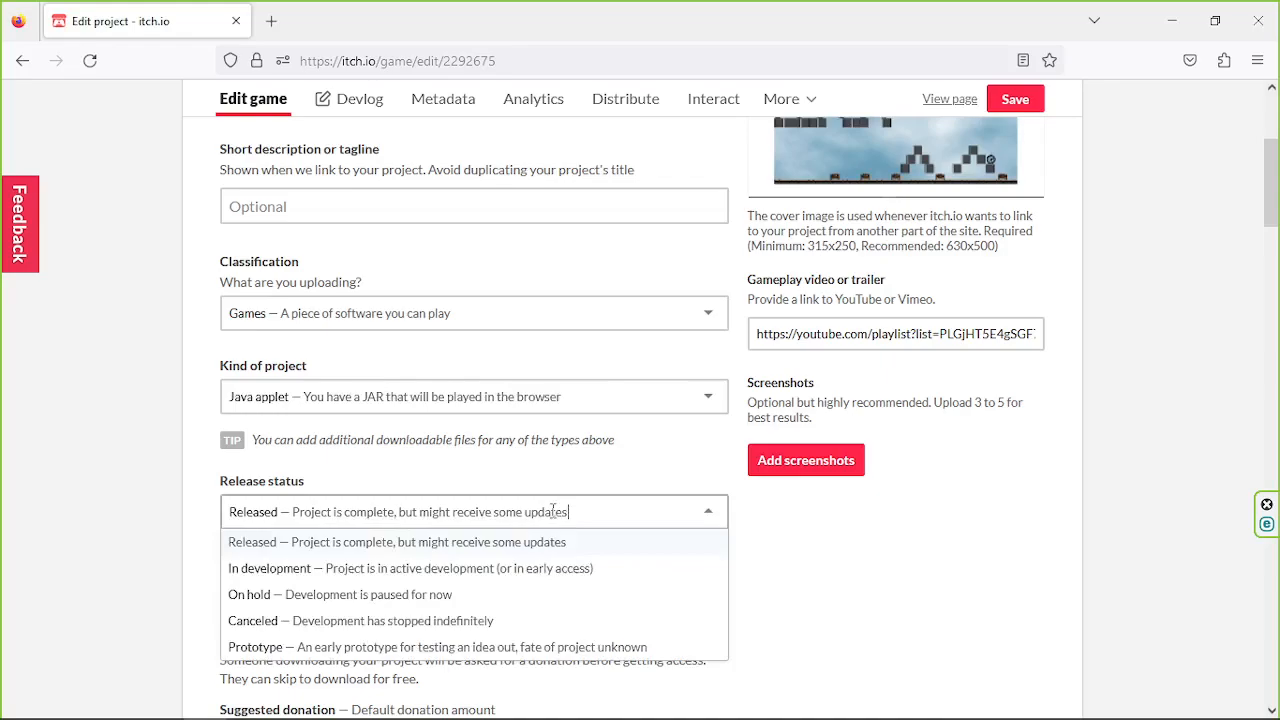
pyautogui.click(357, 648)
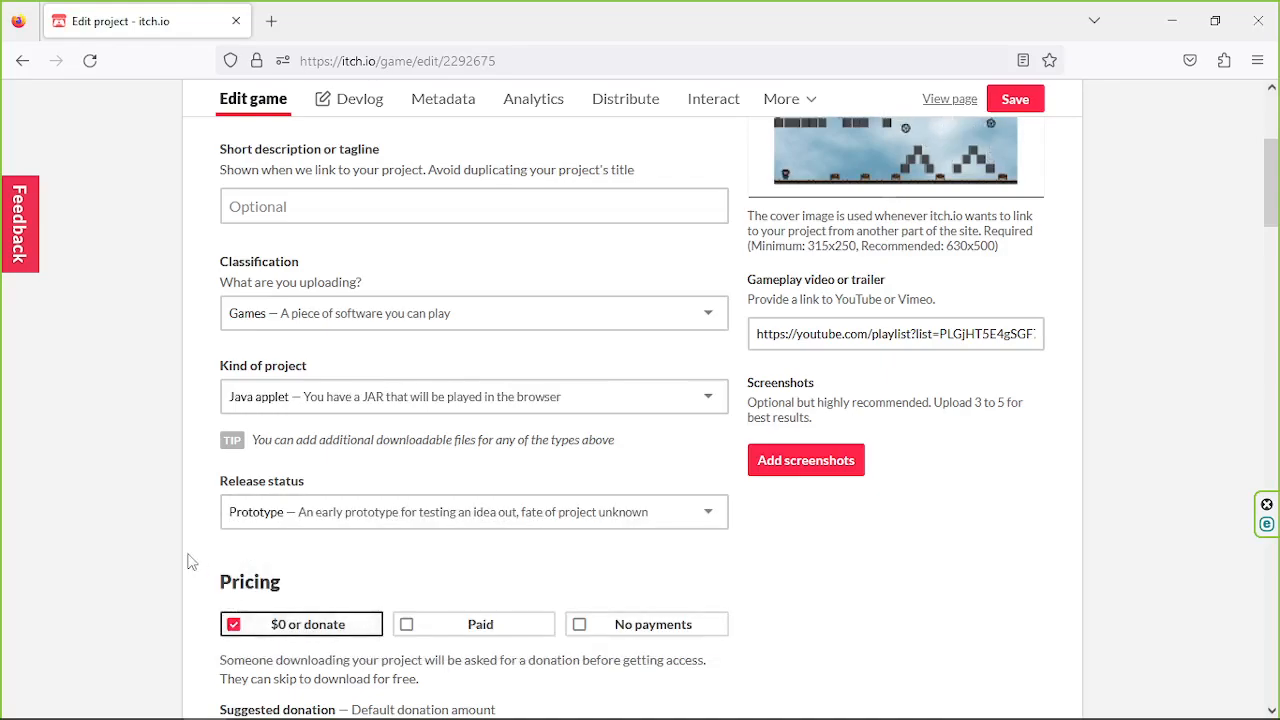
# - Unhide rider-glitch-v1.0.zip in the uploads so that it can be downloaded
pyautogui.scroll(-2, 197, 523)
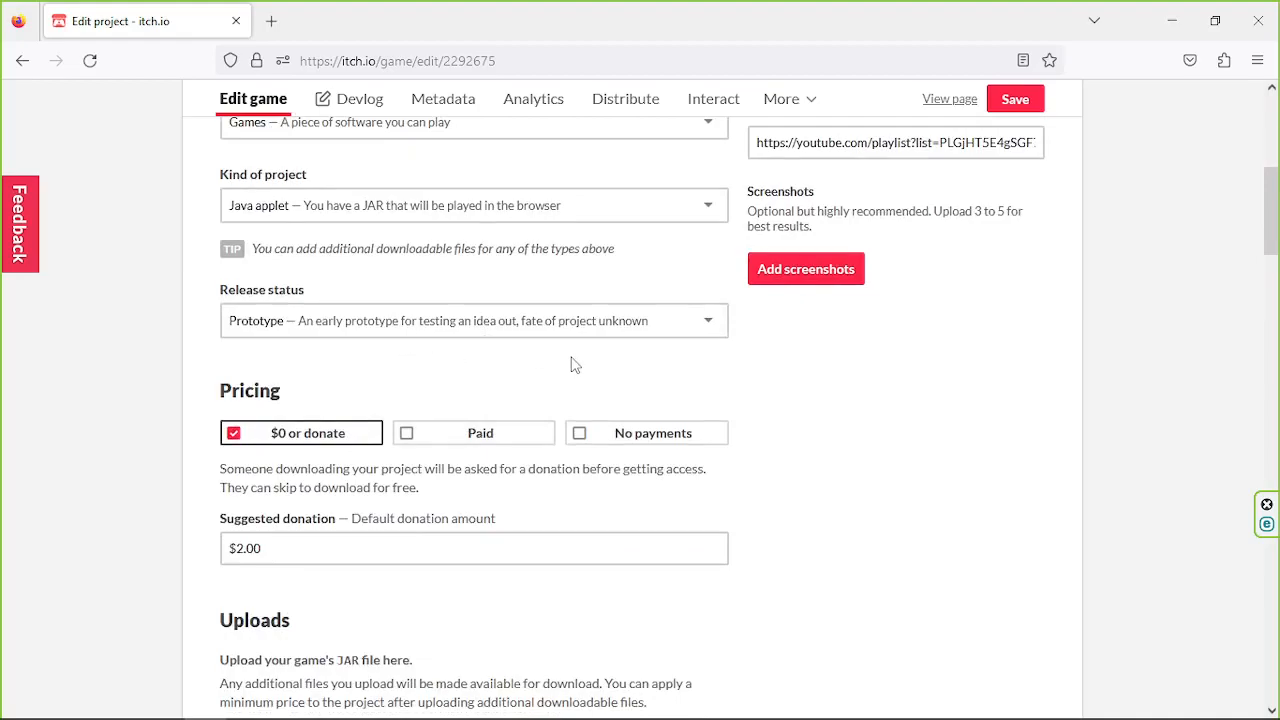
pyautogui.scroll(-4, 545, 348)
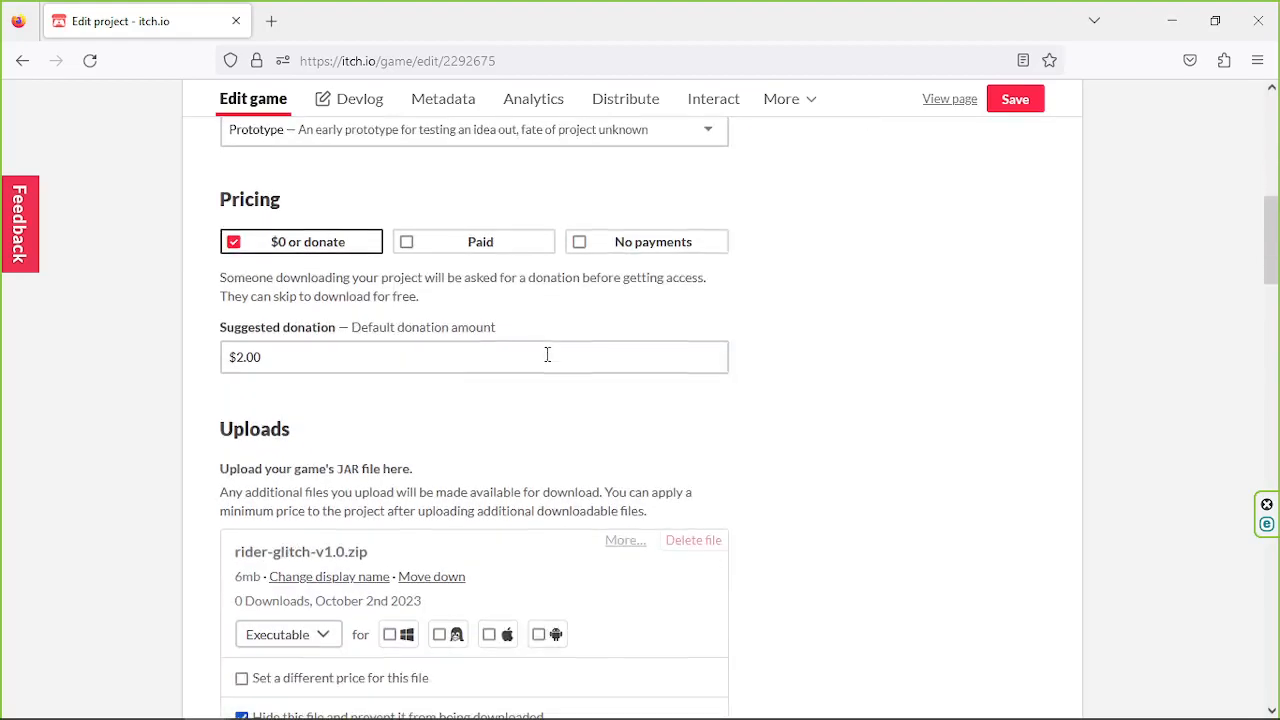
pyautogui.scroll(2, 546, 355)
pyautogui.scroll(-2, 505, 405)
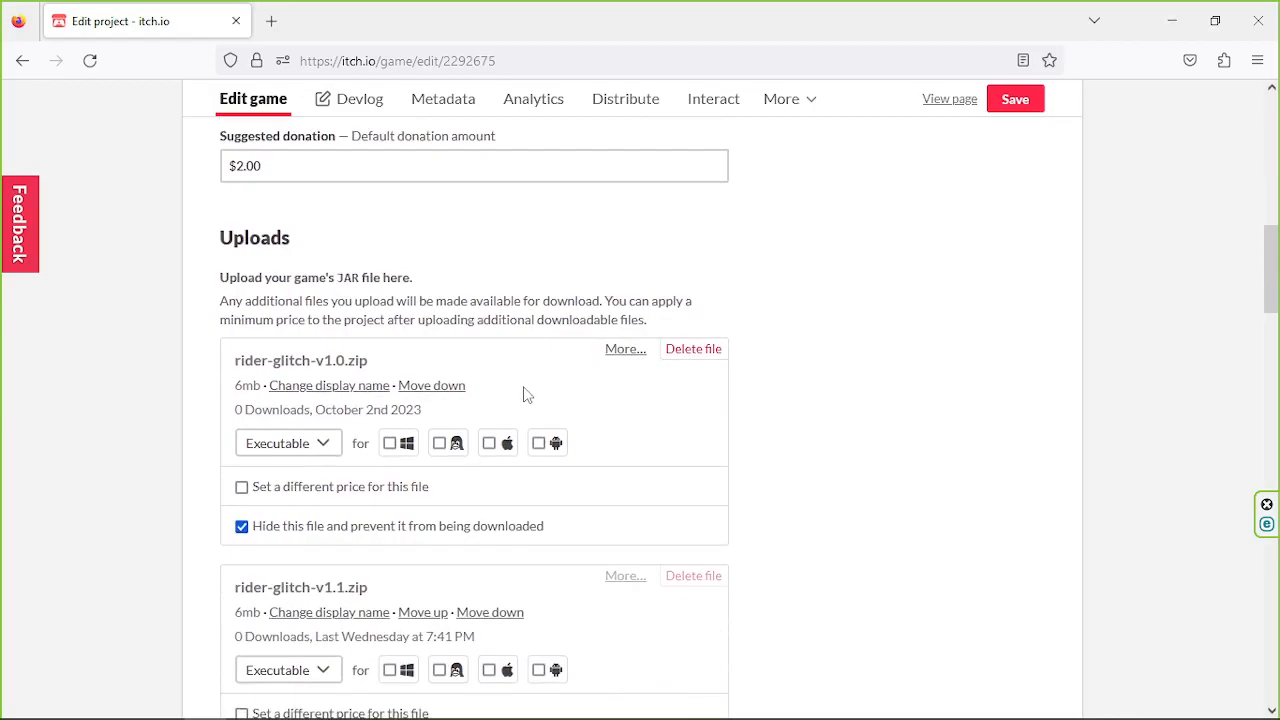
pyautogui.scroll(-1, 527, 395)
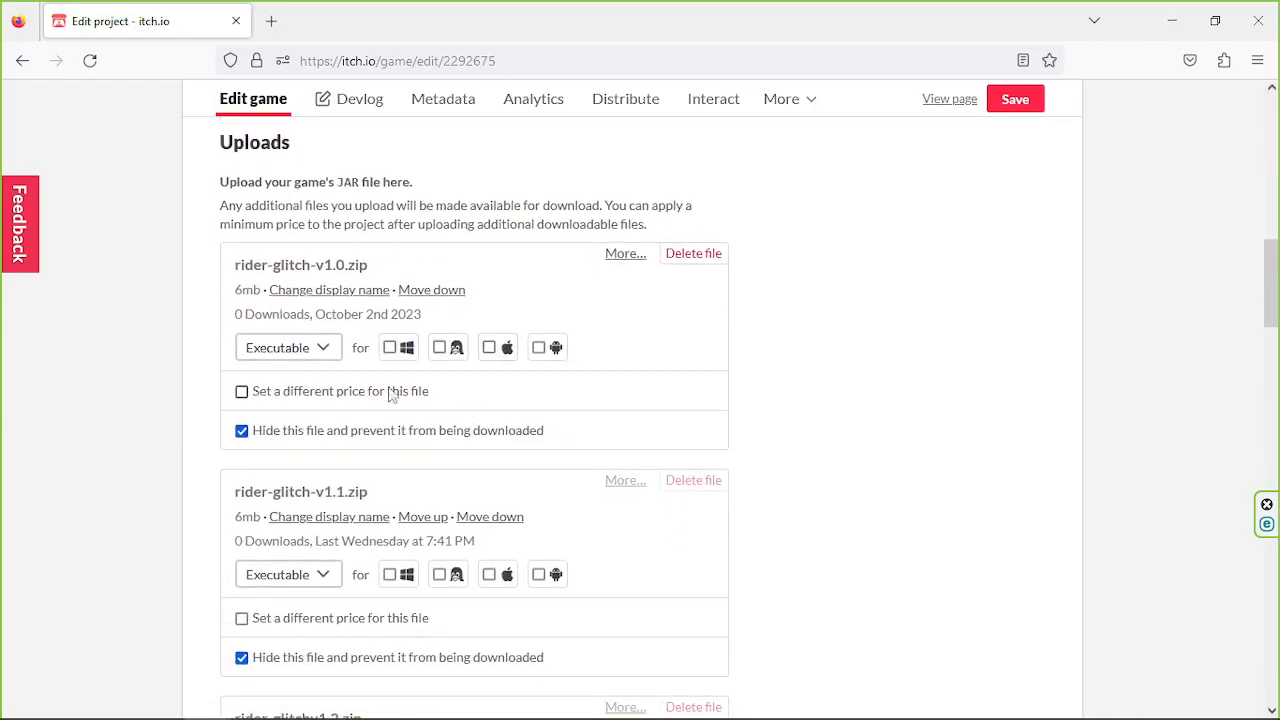
pyautogui.click(242, 432)
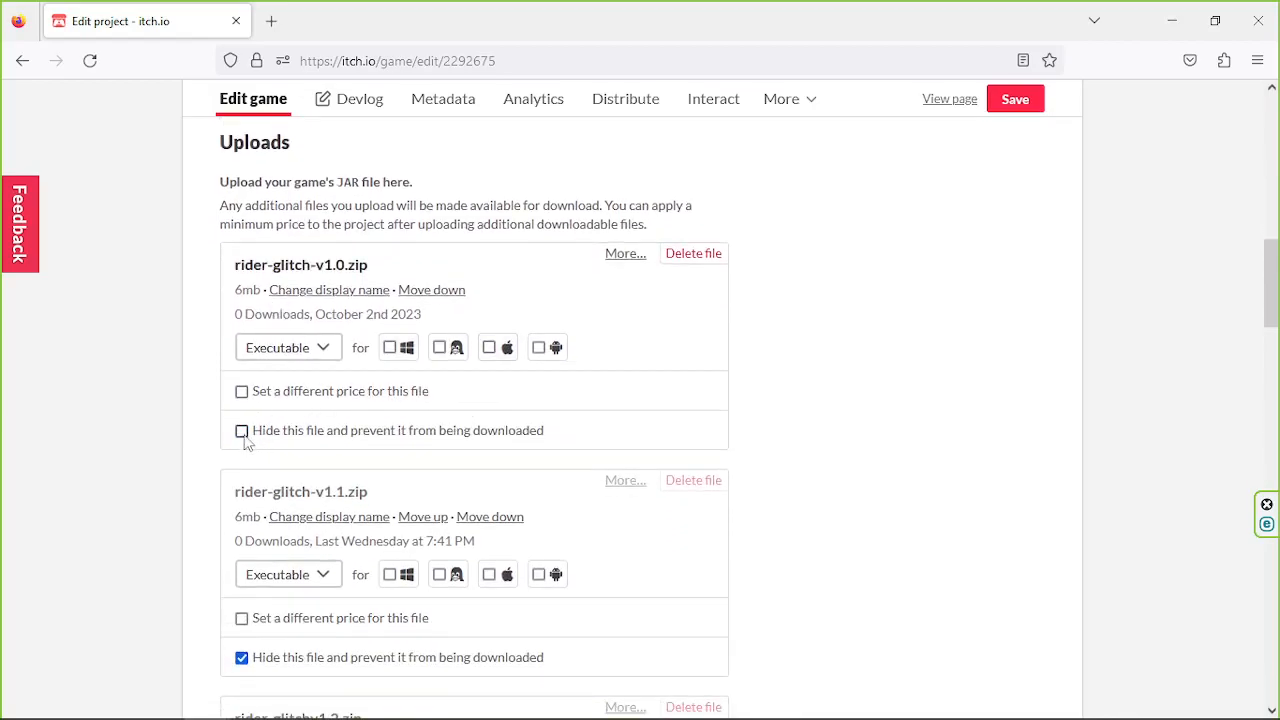
pyautogui.scroll(-1, 262, 655)
pyautogui.click(242, 563)
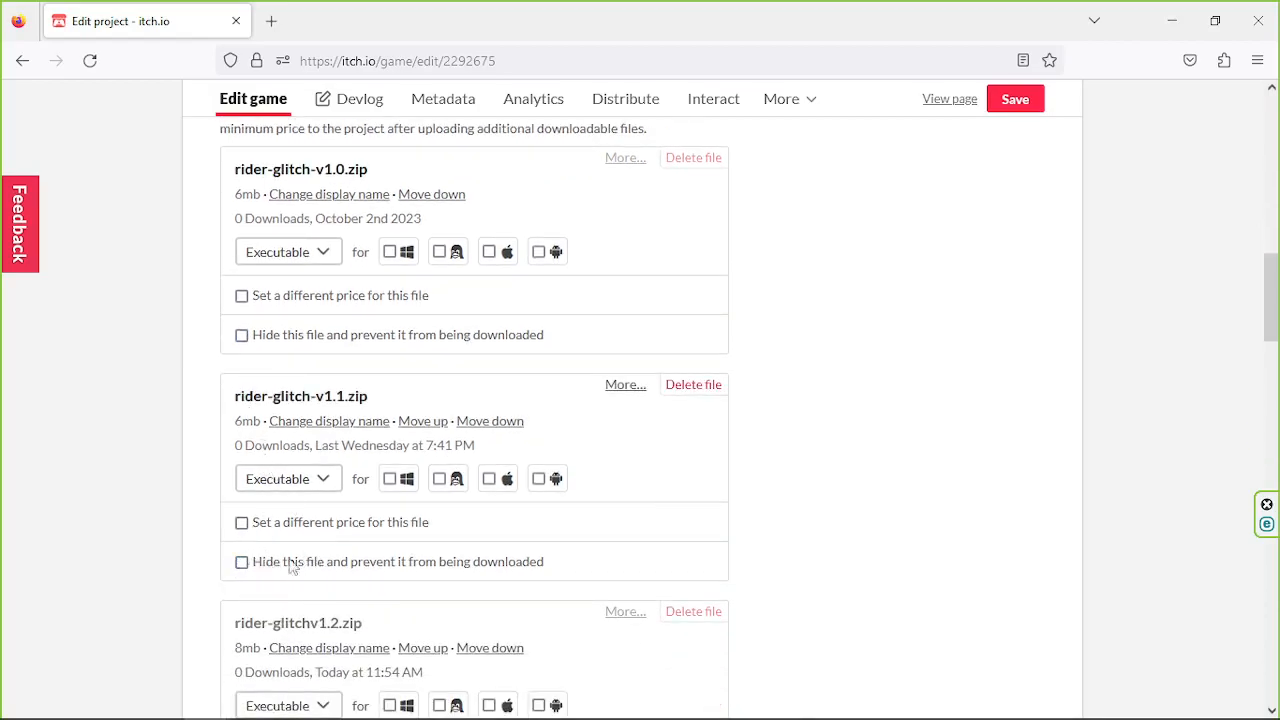
pyautogui.click(242, 563)
# - Hide rglitch.zip from being downloaded and unhide rider-glitch-v1.1.zip in the uploads
pyautogui.scroll(-4, 394, 571)
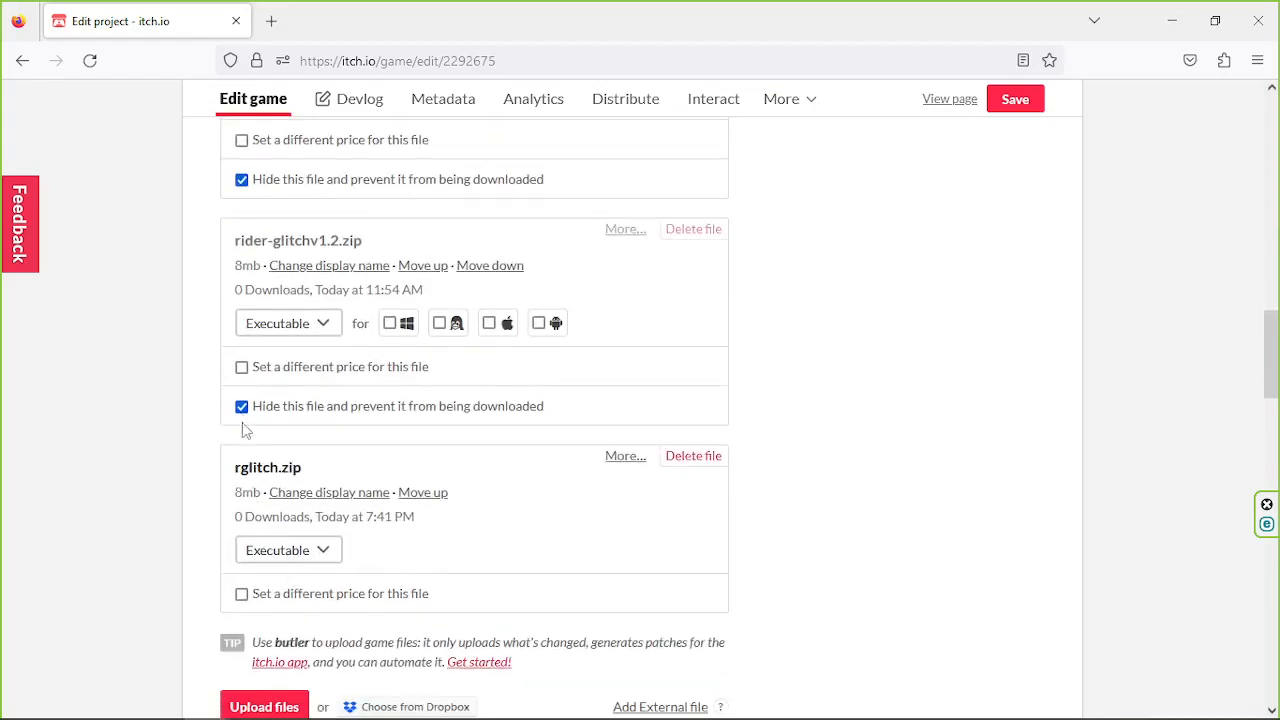
pyautogui.scroll(-2, 248, 432)
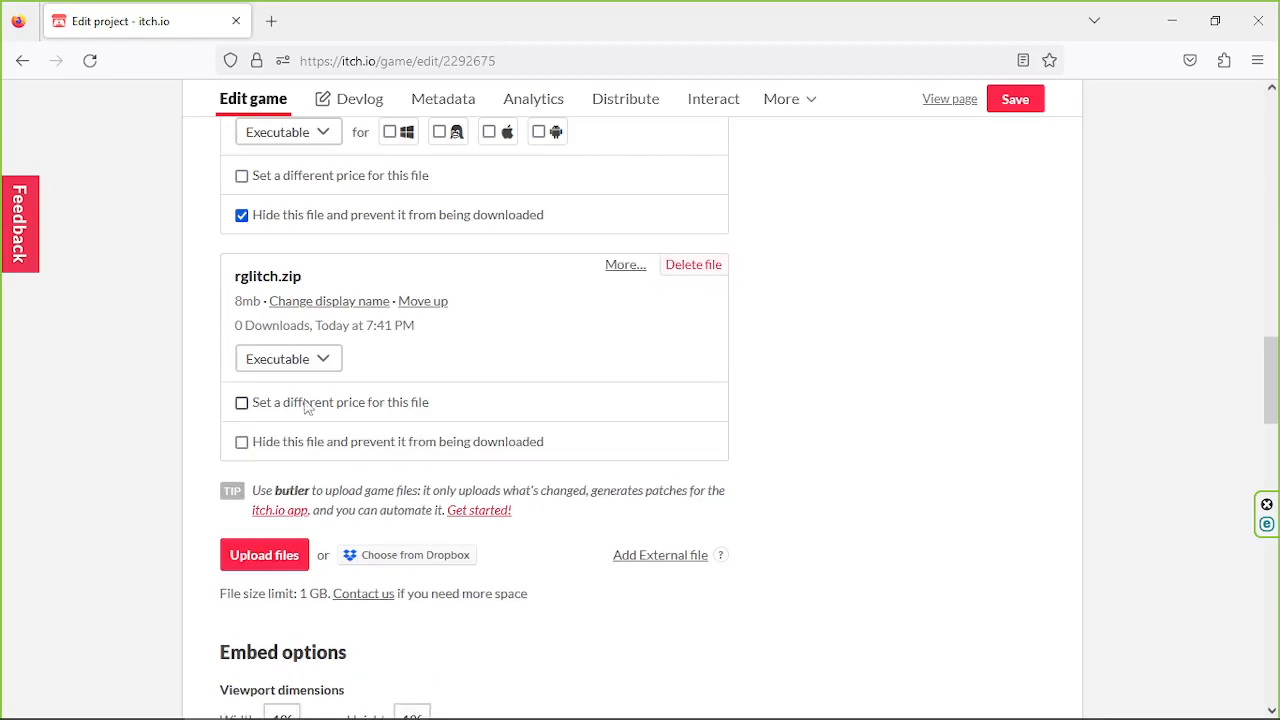
pyautogui.click(242, 443)
pyautogui.scroll(3, 530, 432)
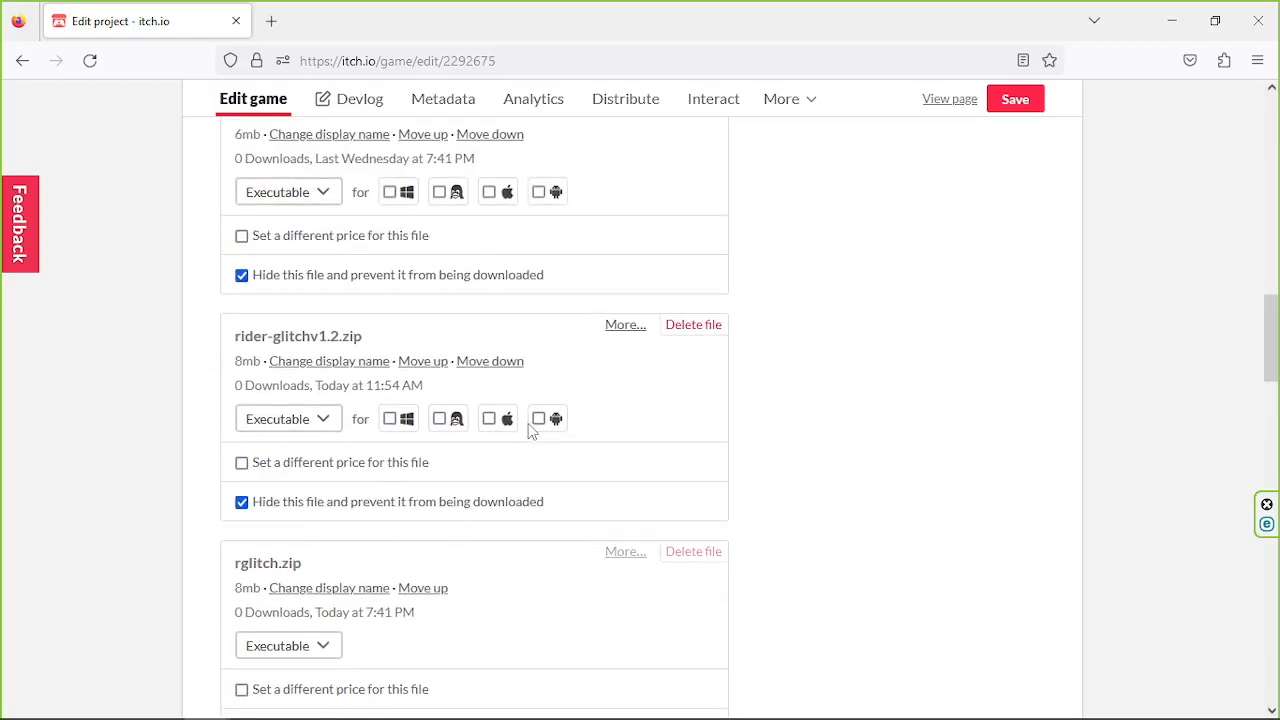
pyautogui.scroll(1, 532, 430)
pyautogui.click(242, 370)
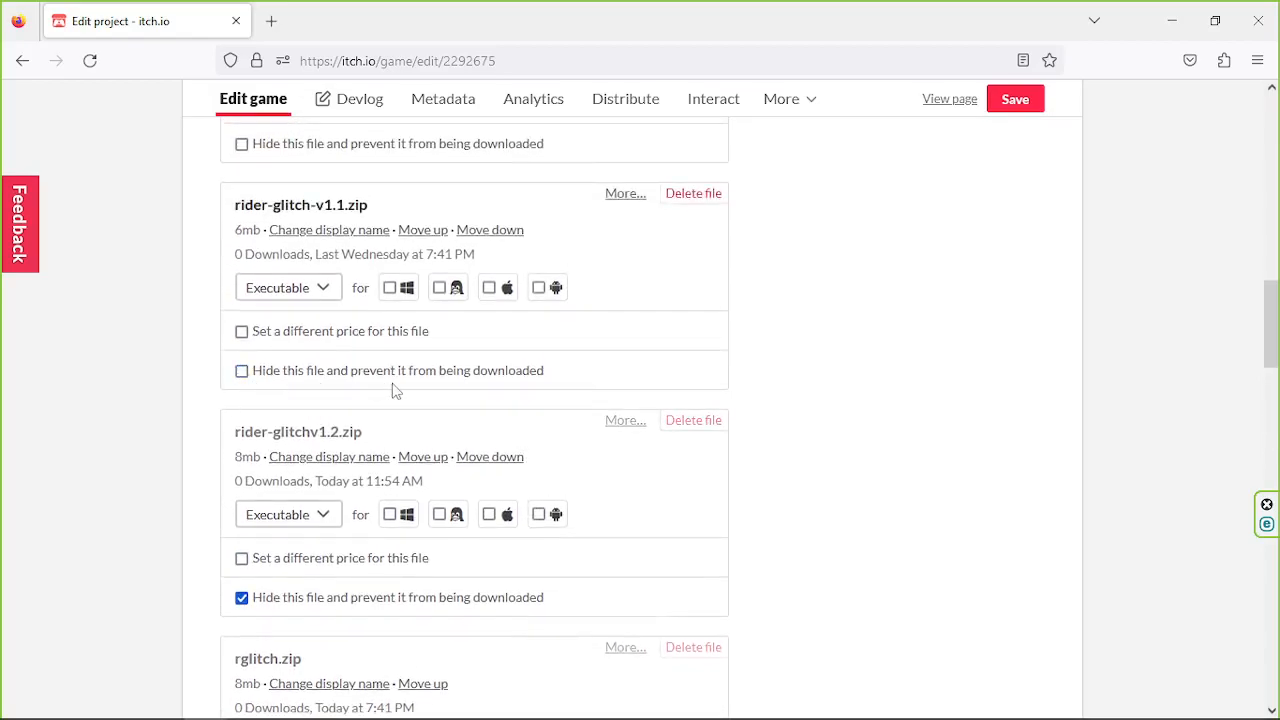
# - Set the kind of project to HTML, for a ZIP or HTML file played in the browser
pyautogui.scroll(10, 540, 377)
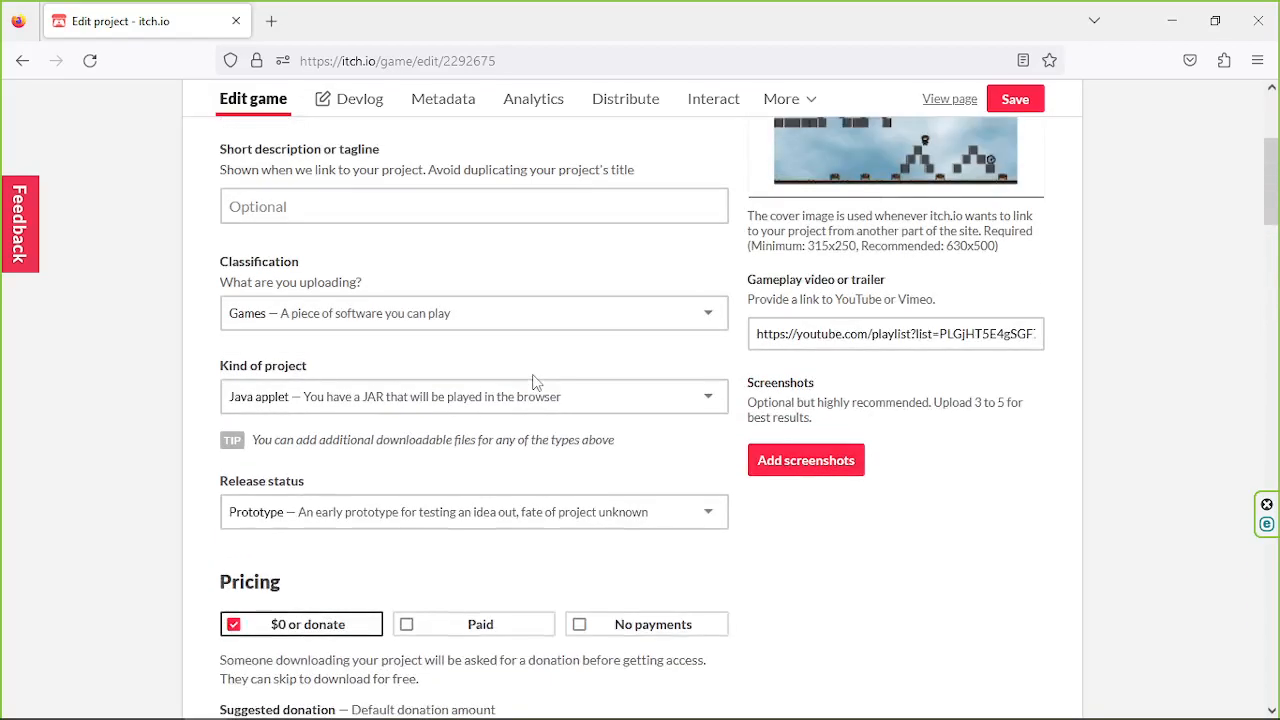
pyautogui.click(458, 403)
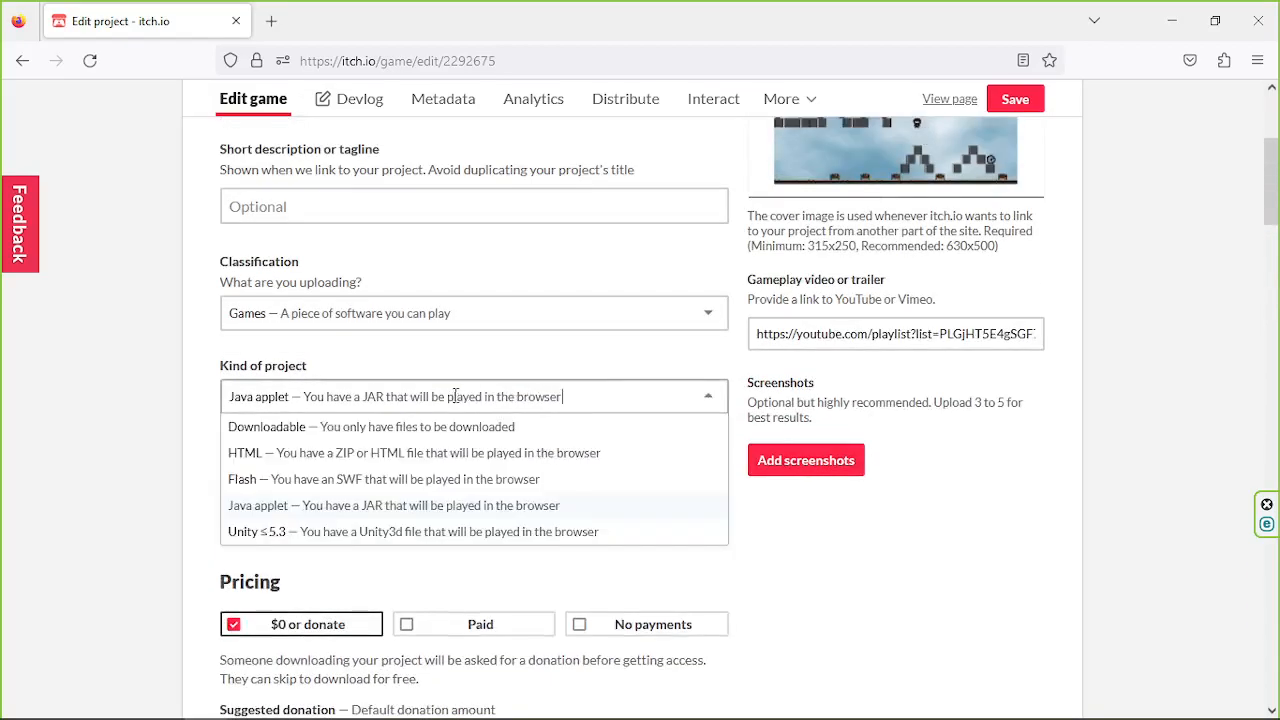
pyautogui.click(310, 452)
pyautogui.scroll(-10, 595, 497)
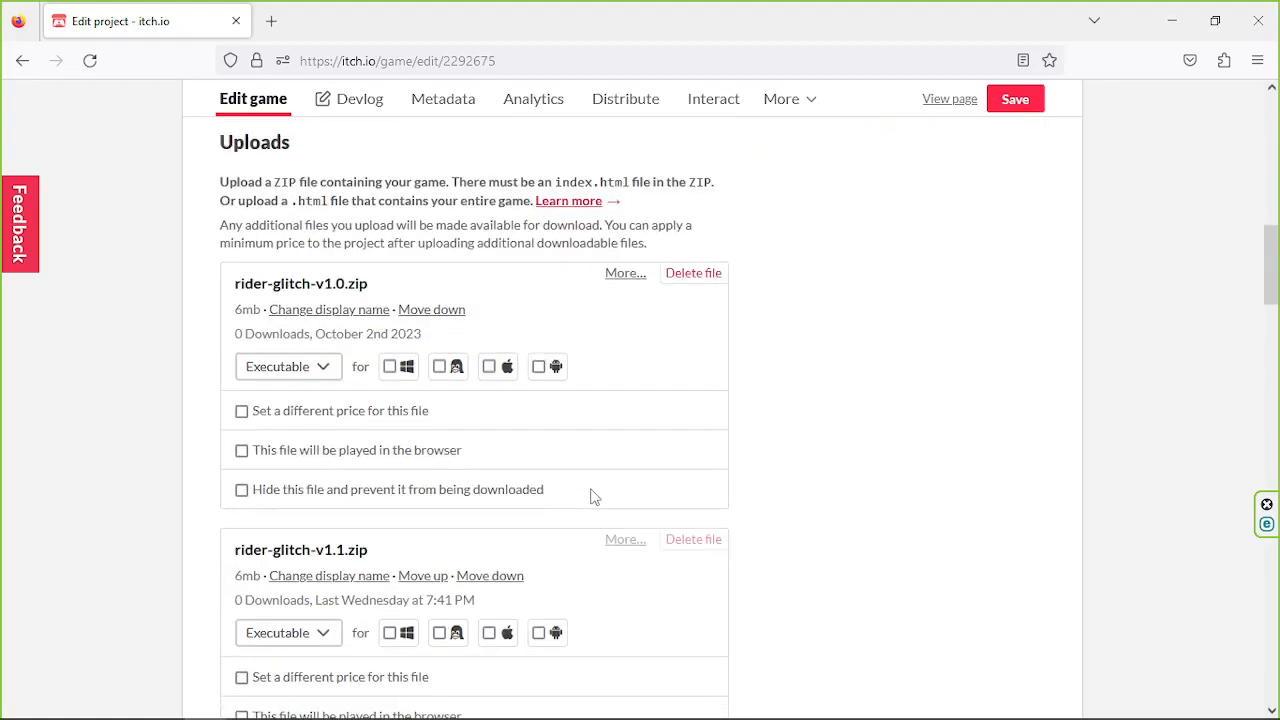
# - Hide rider-glitch-v1.0.zip in the uploads and prevent it from being downloaded
pyautogui.click(242, 394)
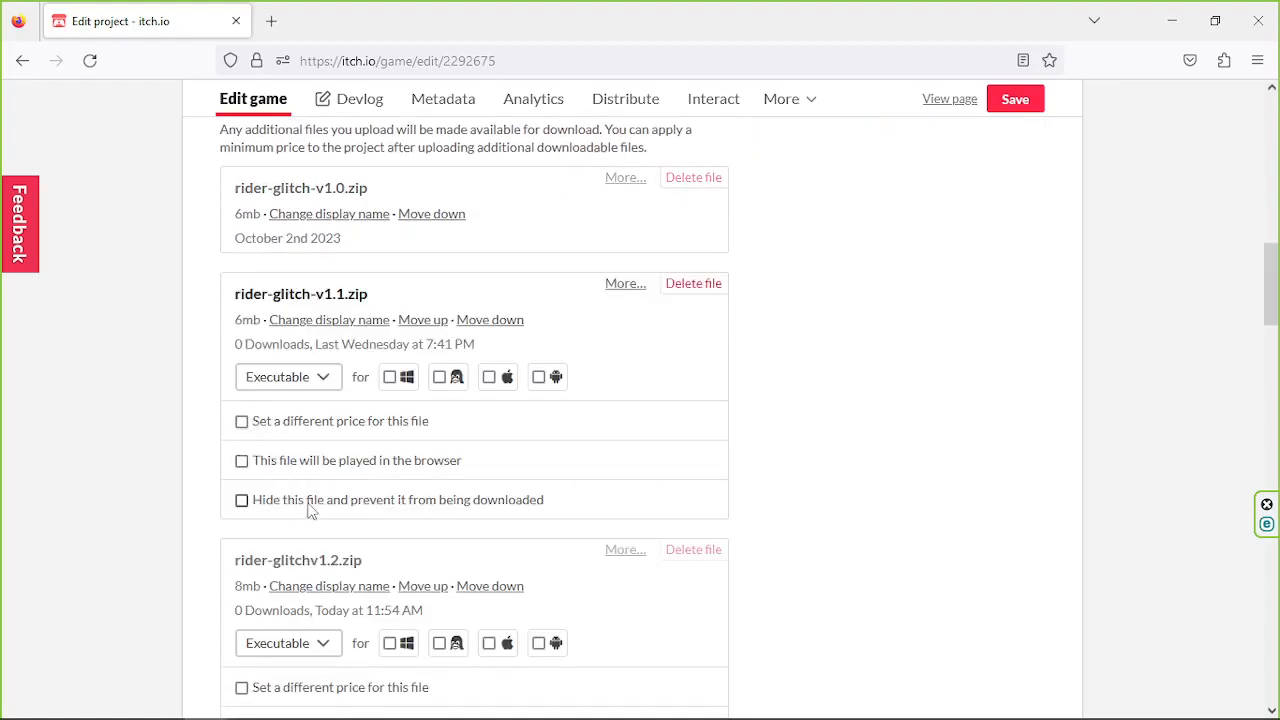
pyautogui.scroll(-2, 312, 510)
pyautogui.scroll(-1, 248, 550)
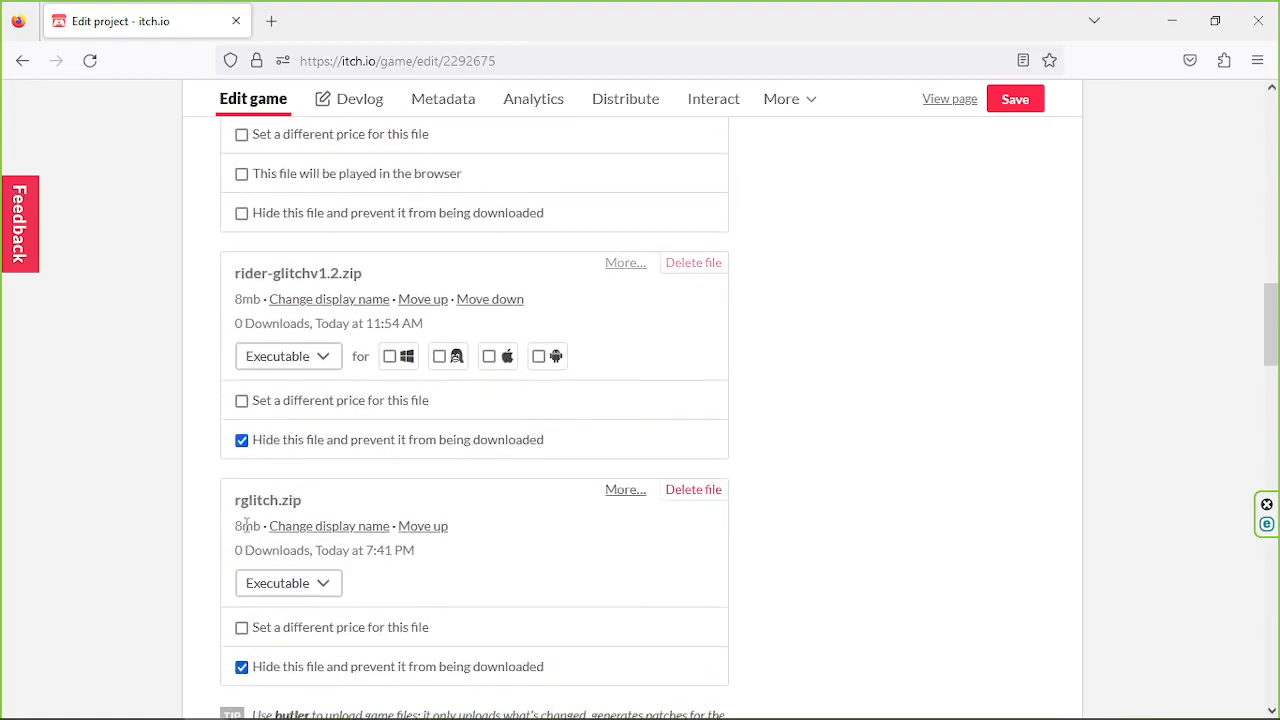
pyautogui.scroll(-2, 275, 555)
pyautogui.scroll(4, 275, 555)
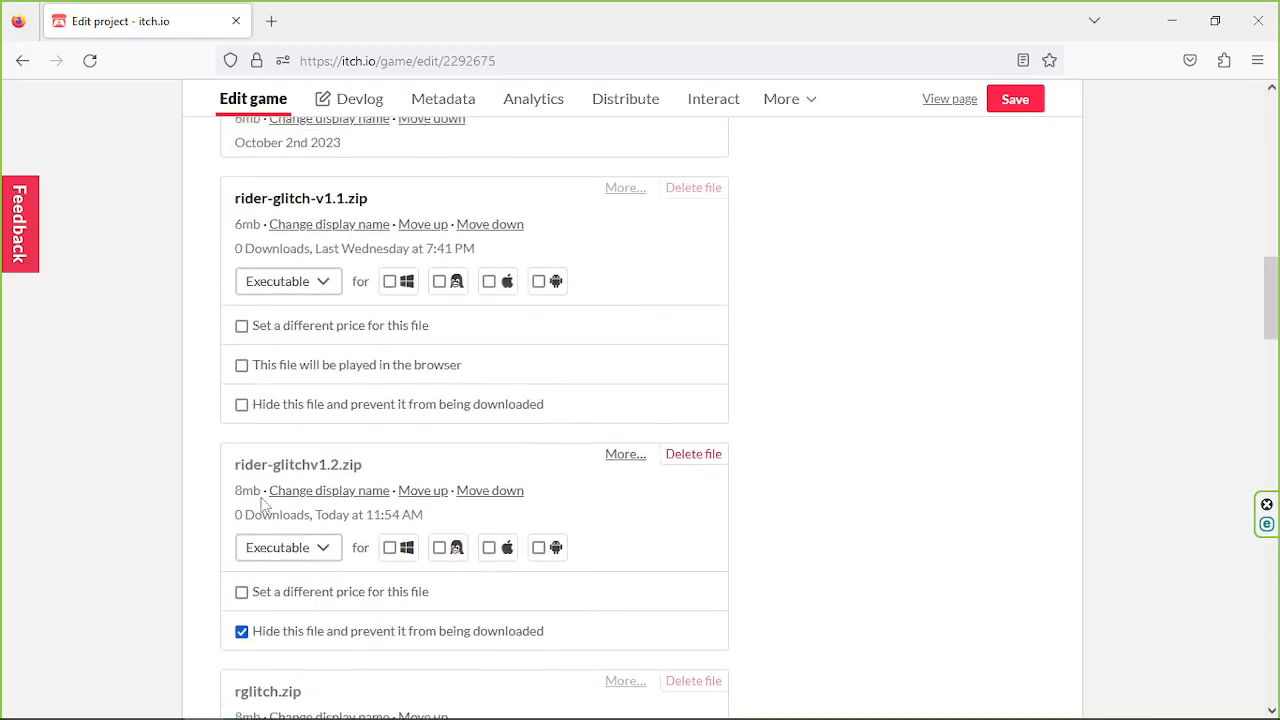
# - Set rider-glitch-v1.1.zip as the file played in the browser and save the project
pyautogui.click(245, 365)
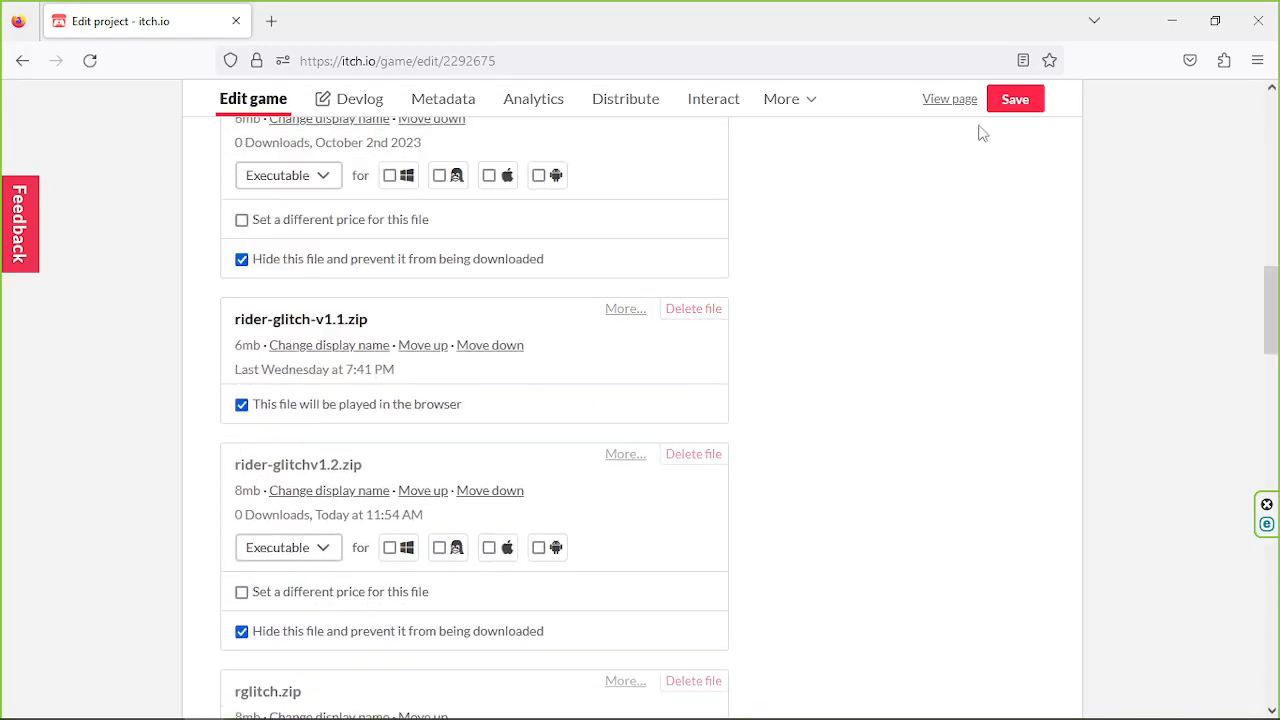
pyautogui.scroll(3, 471, 309)
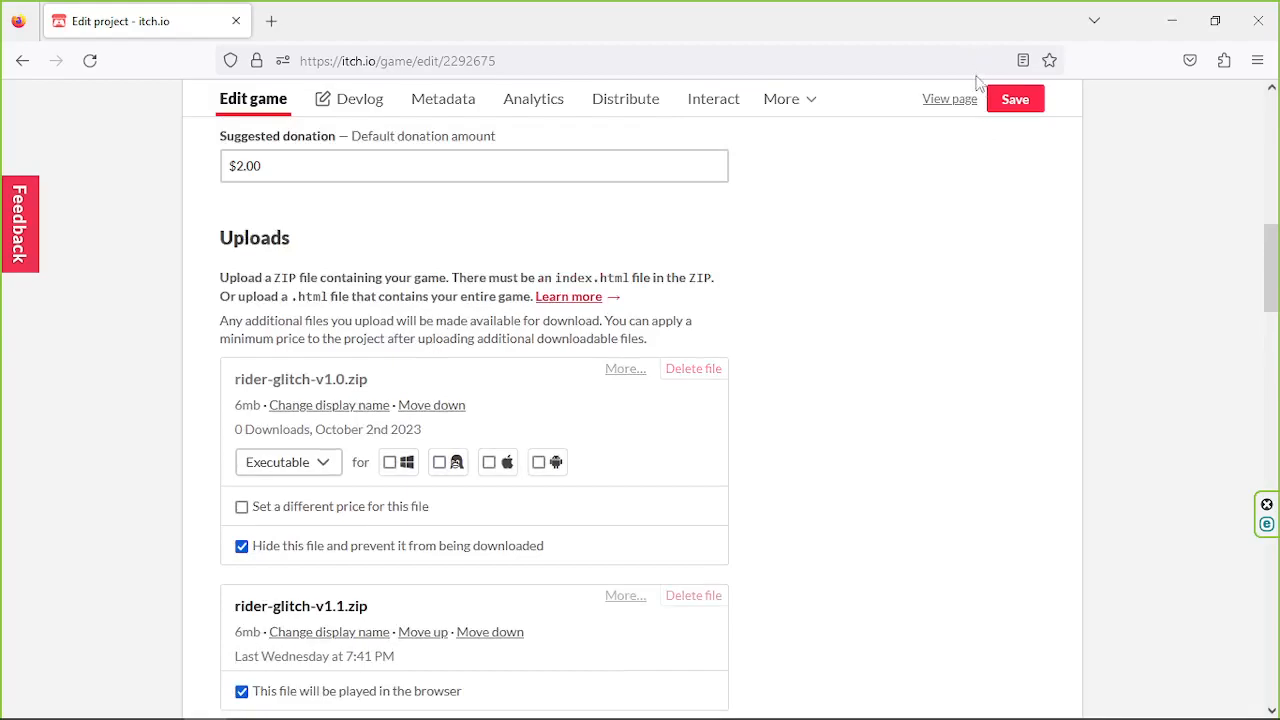
pyautogui.click(1015, 100)
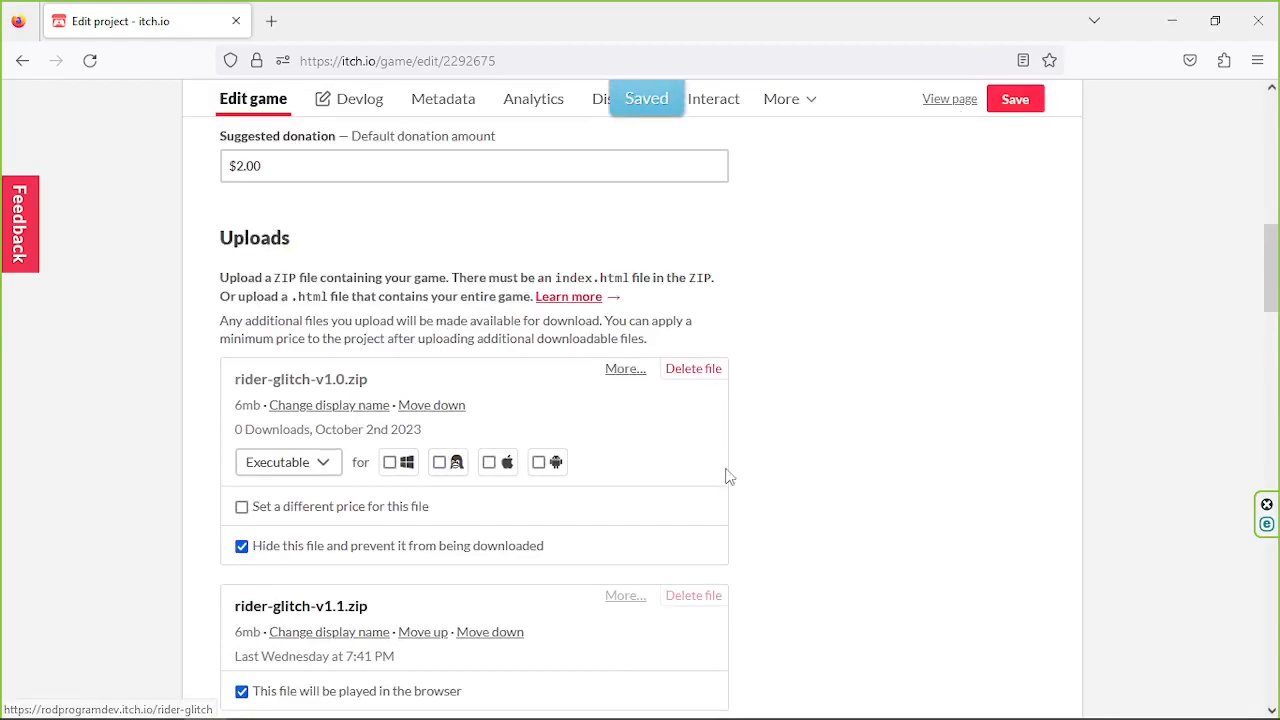
pyautogui.scroll(5, 729, 476)
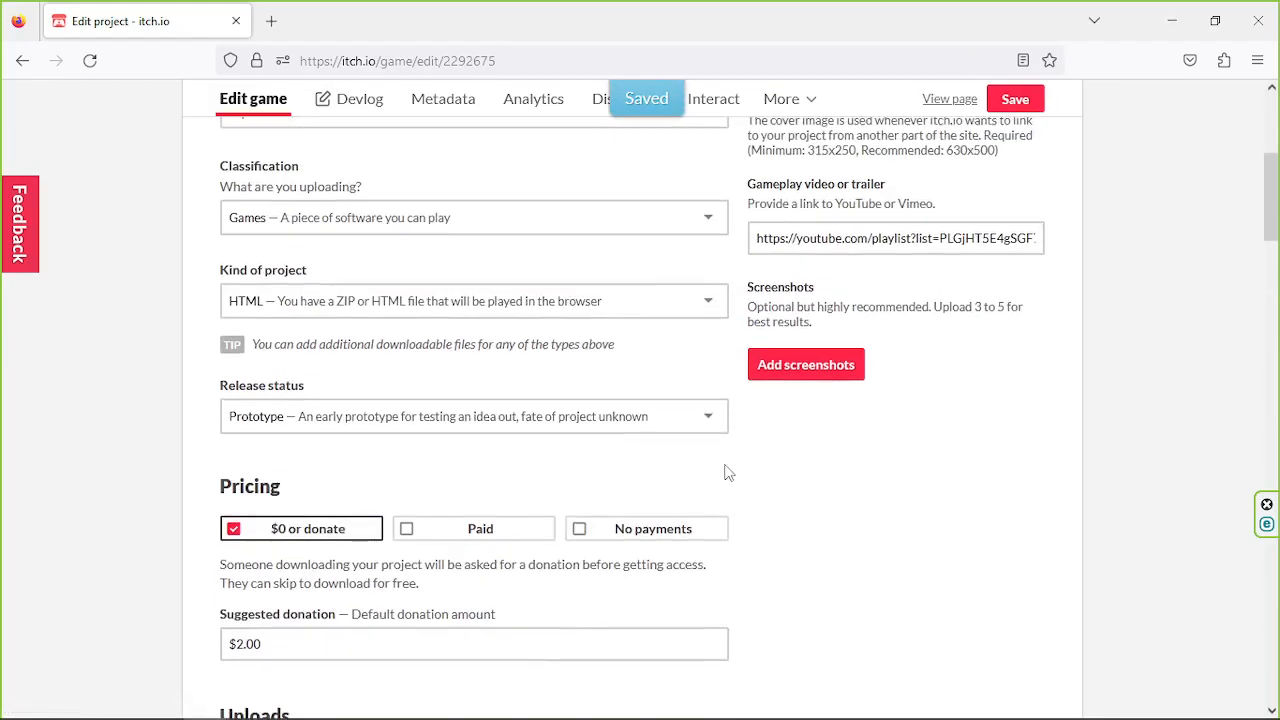
pyautogui.scroll(-8, 729, 470)
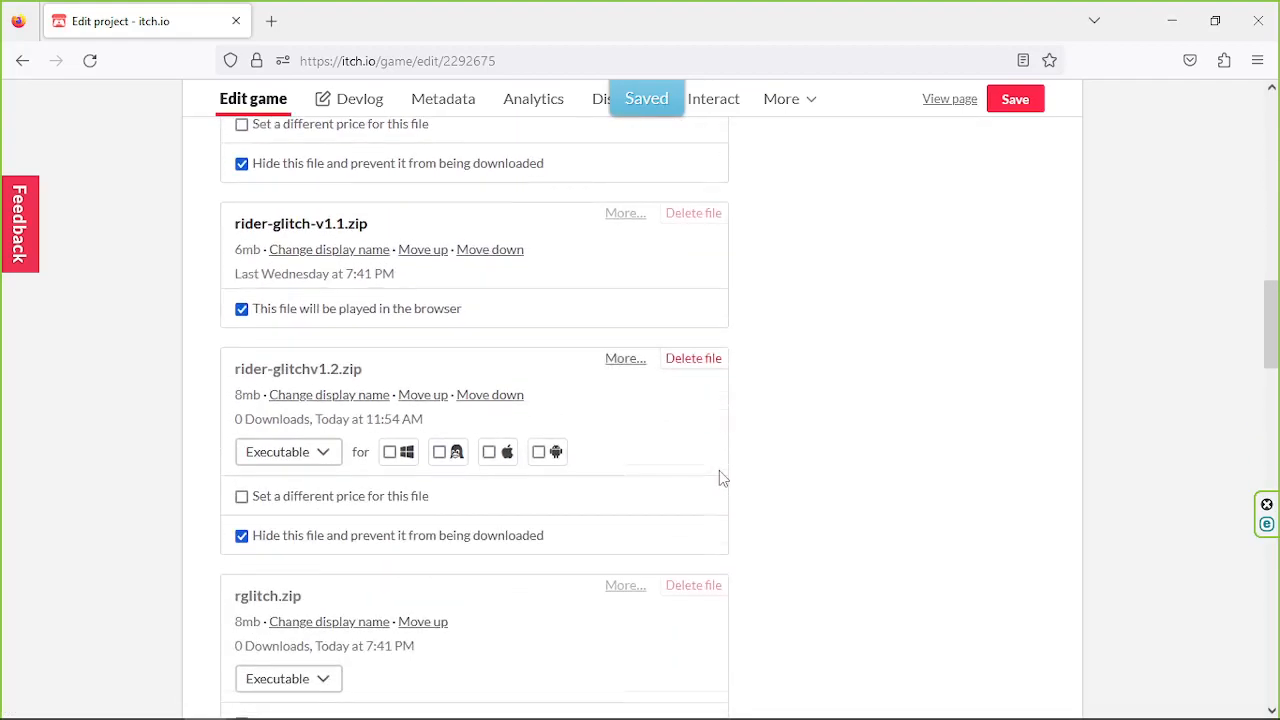
pyautogui.scroll(-3, 723, 478)
pyautogui.scroll(4, 723, 478)
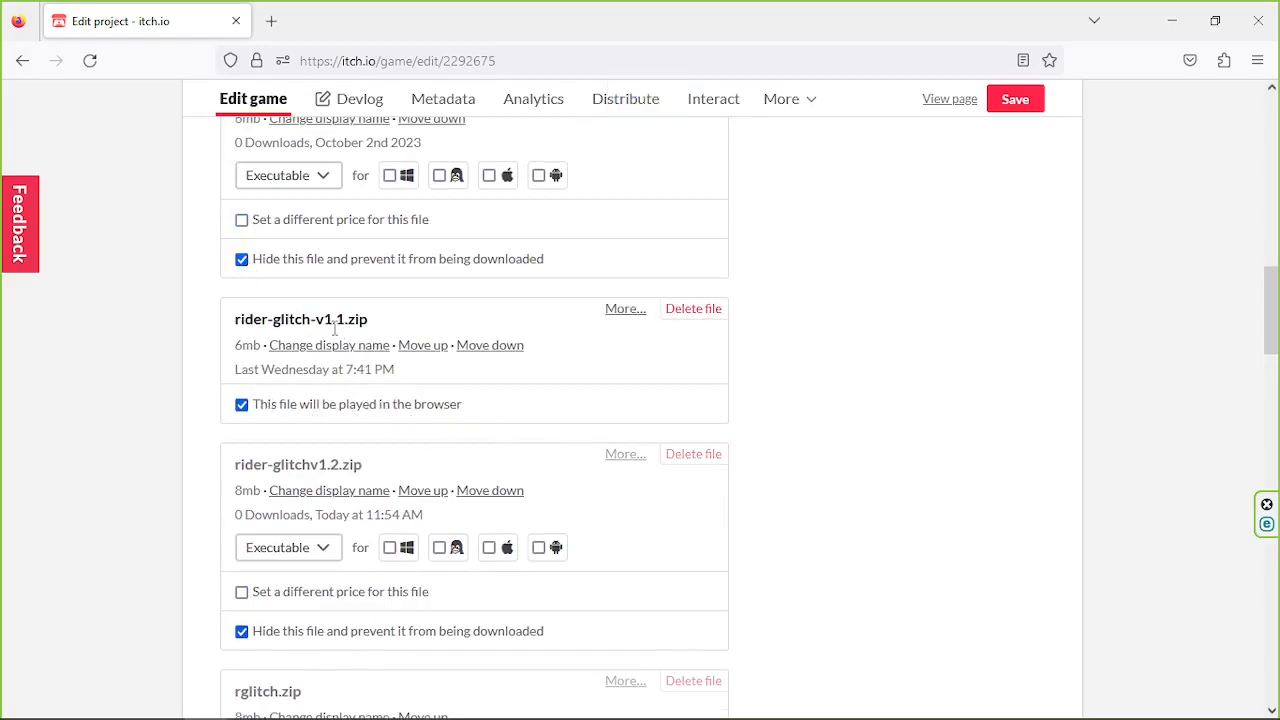
pyautogui.click(1015, 103)
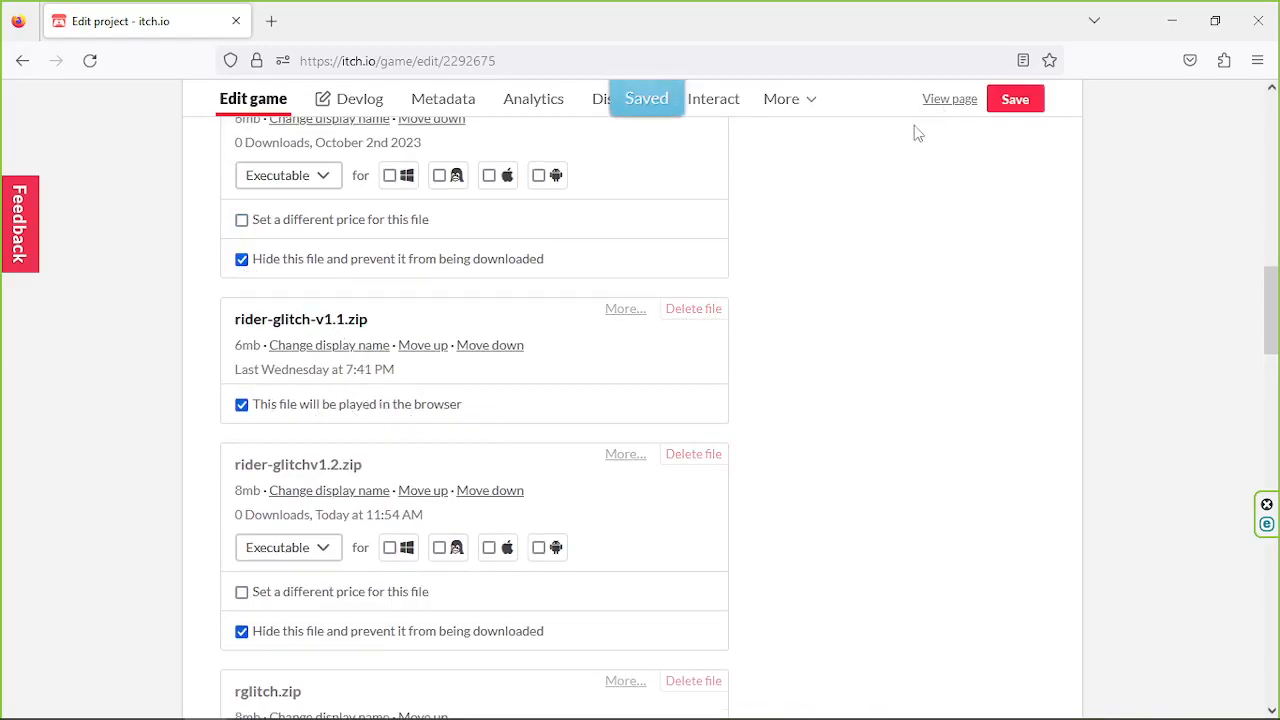
# - View the project's public page and run the game, moving and jumping the character to test it
pyautogui.click(945, 99)
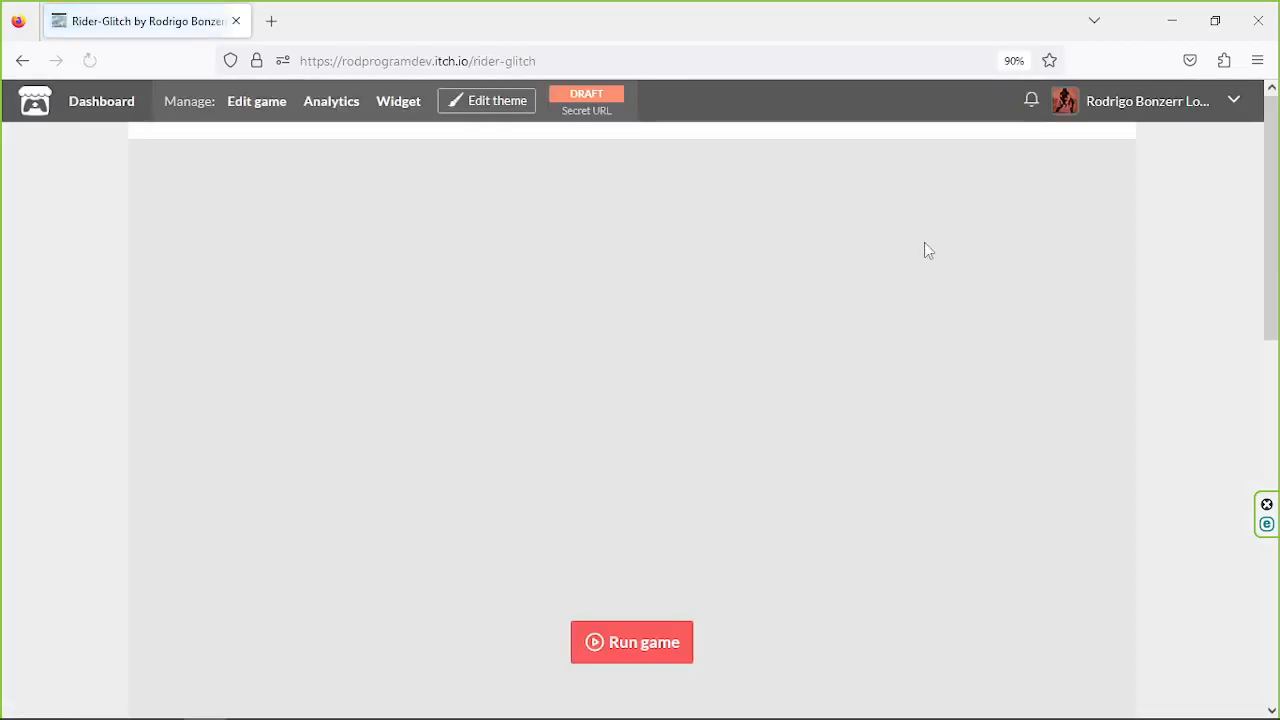
pyautogui.click(669, 640)
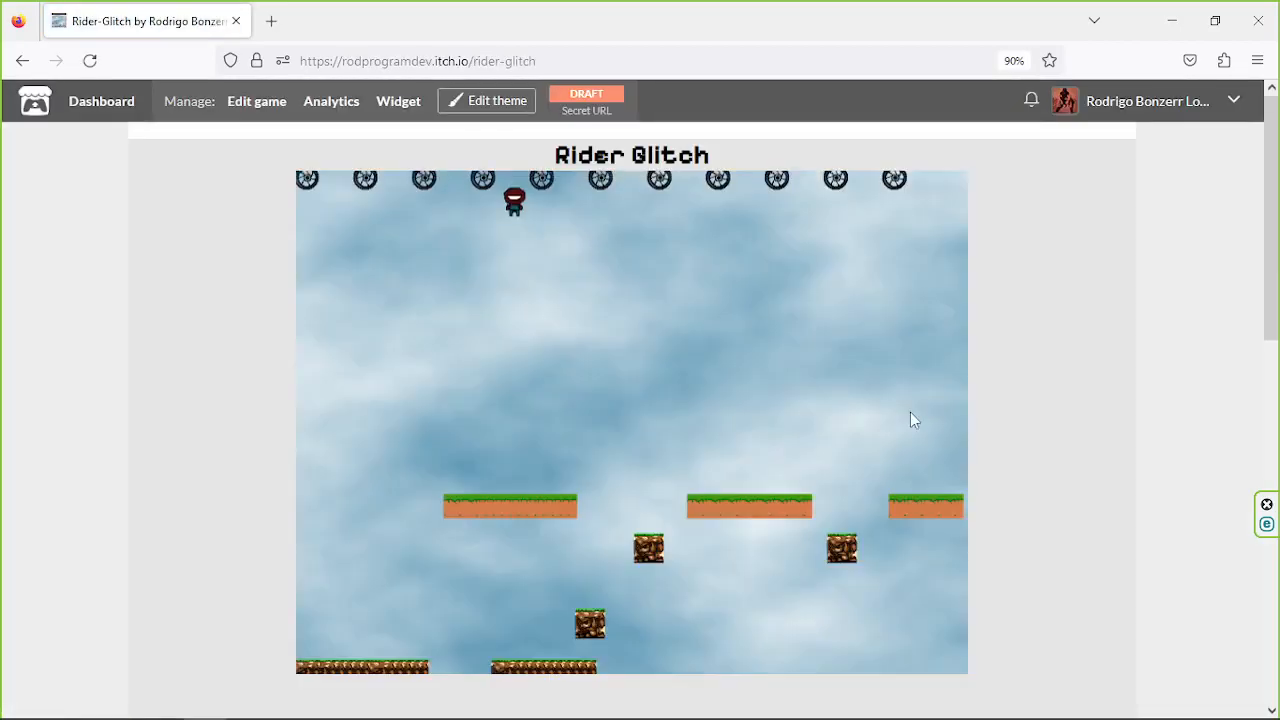
pyautogui.press('Right')
pyautogui.press('Up')
pyautogui.press('Left')
pyautogui.press('Right')
pyautogui.press('Left')
pyautogui.press('Right')
pyautogui.press('Up')
pyautogui.press('Left')
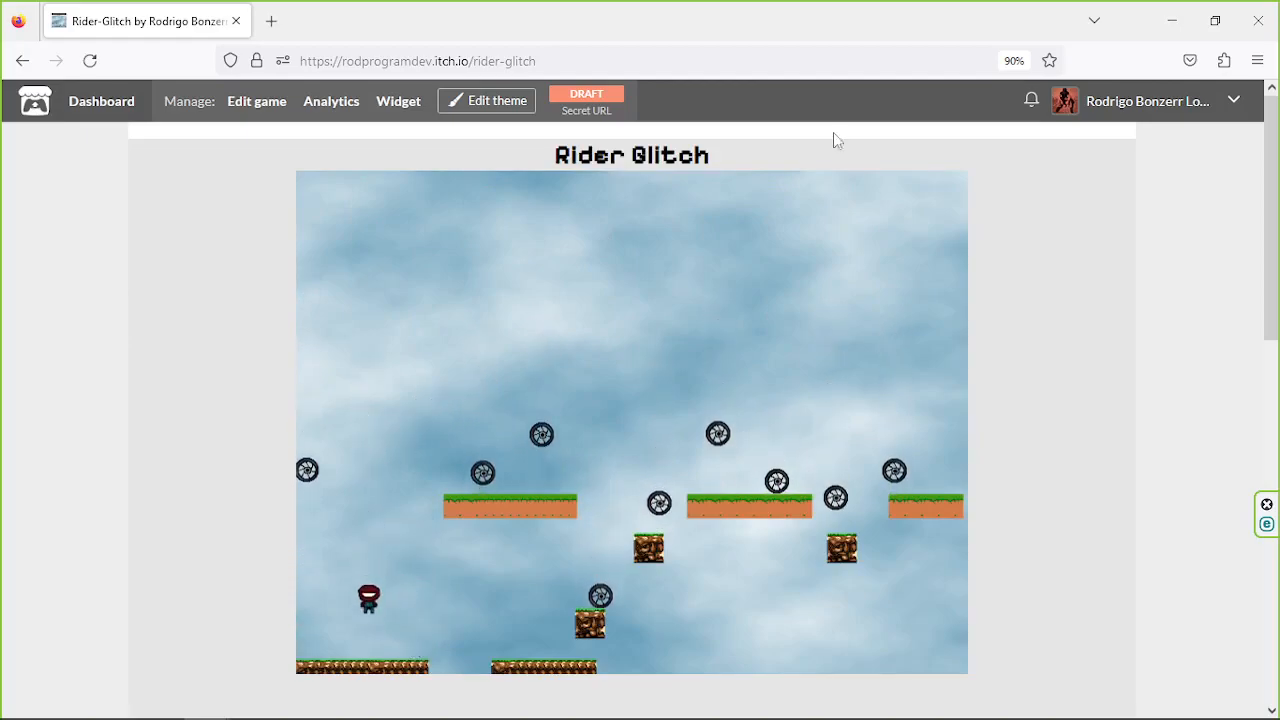
# - Return to editing the game, unhide rglitch.zip in the uploads and set it to be played in the browser
pyautogui.click(266, 120)
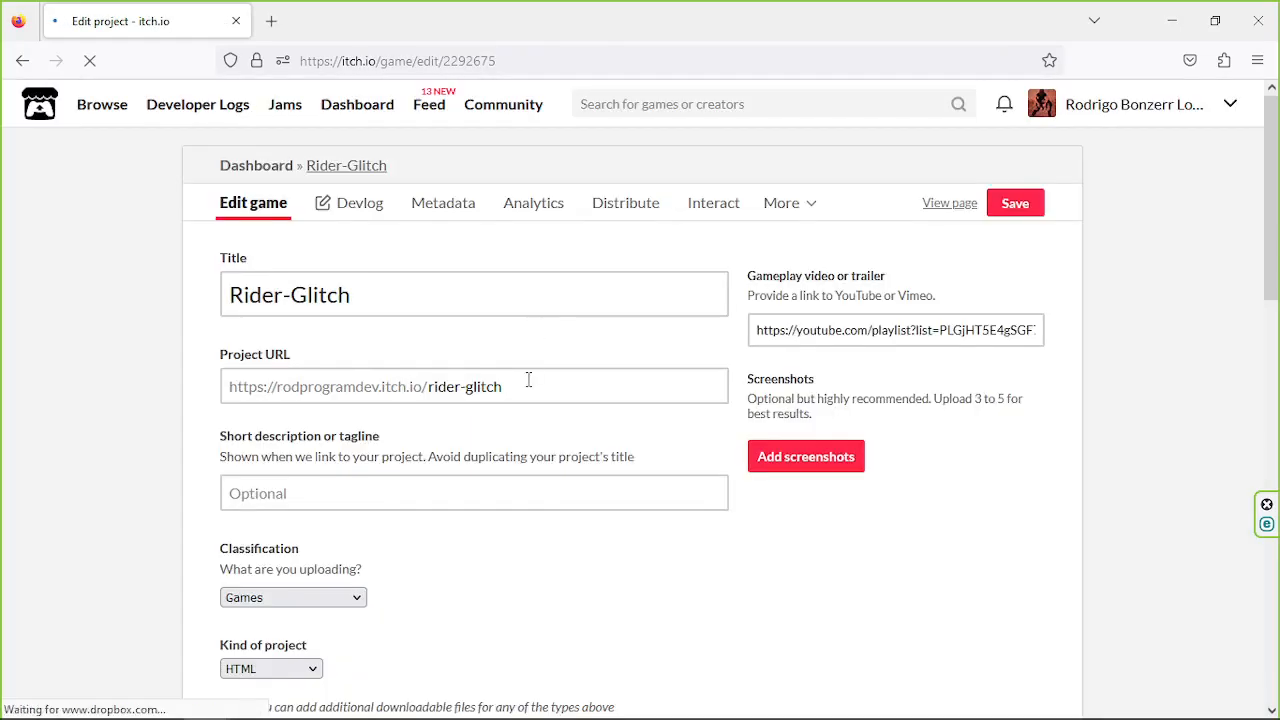
pyautogui.scroll(-5, 520, 500)
pyautogui.scroll(-5, 528, 483)
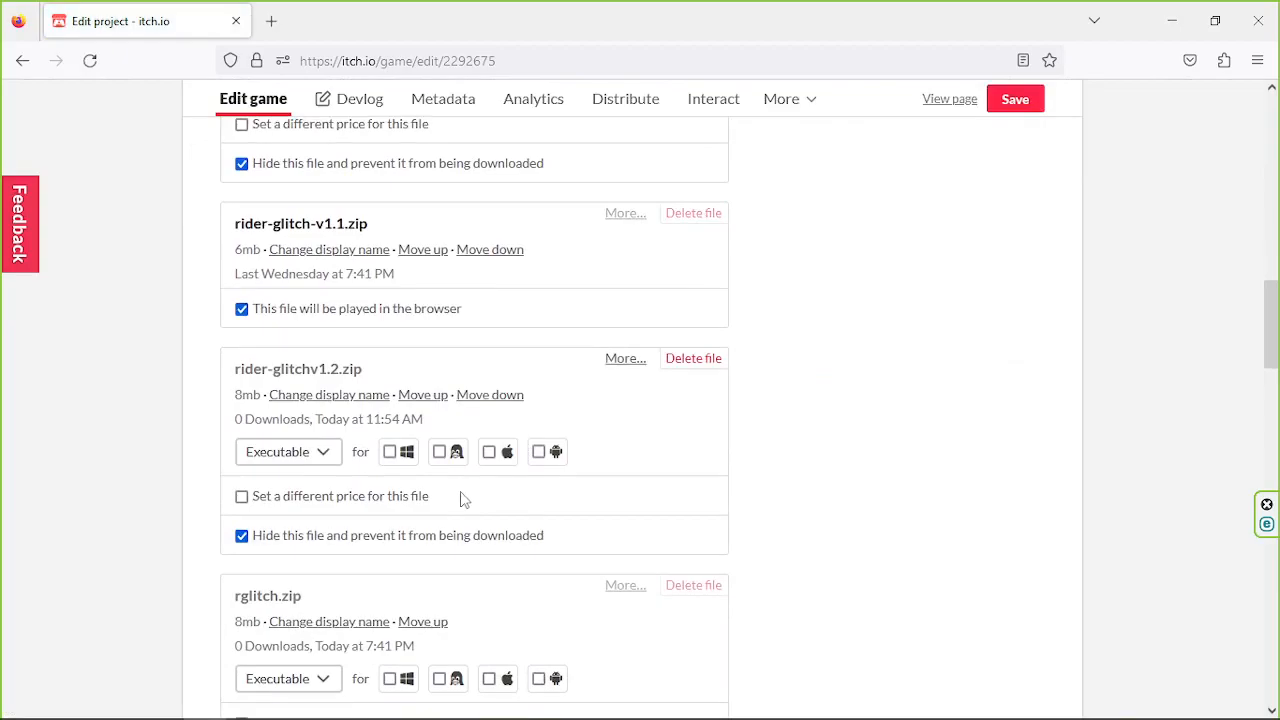
pyautogui.scroll(-2, 460, 497)
pyautogui.scroll(4, 277, 363)
pyautogui.click(242, 356)
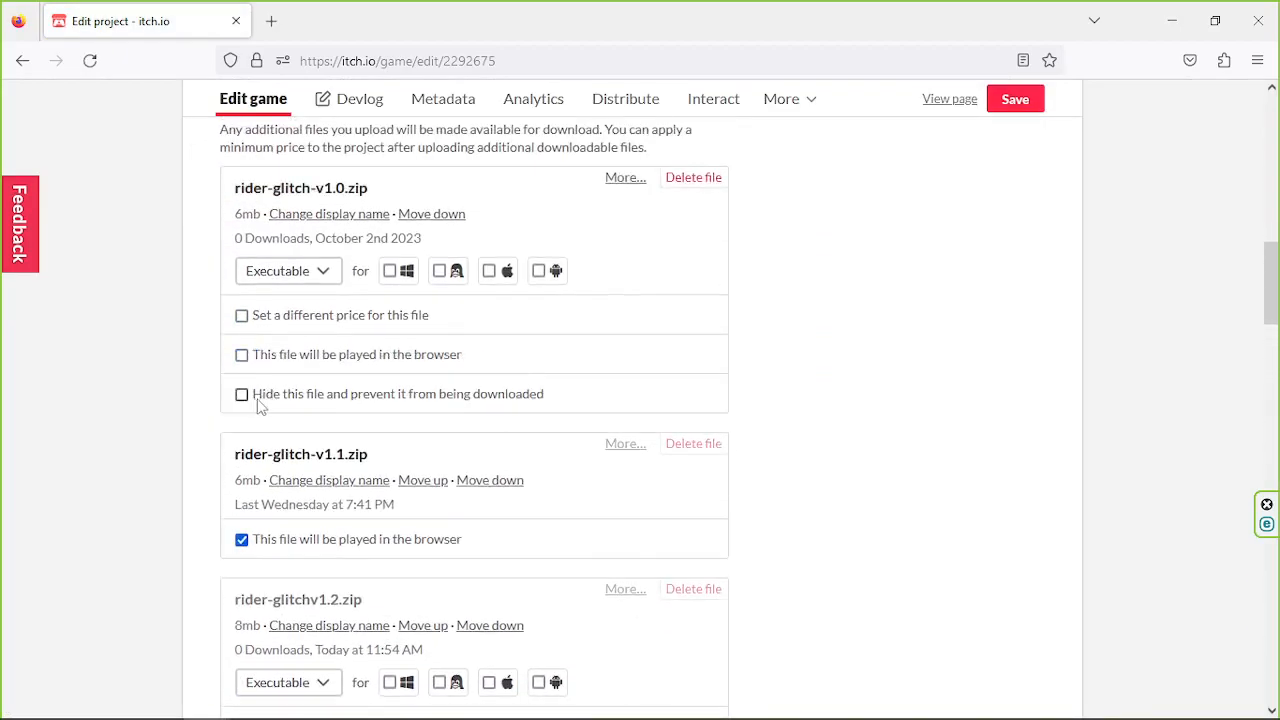
pyautogui.click(242, 394)
pyautogui.scroll(-6, 514, 425)
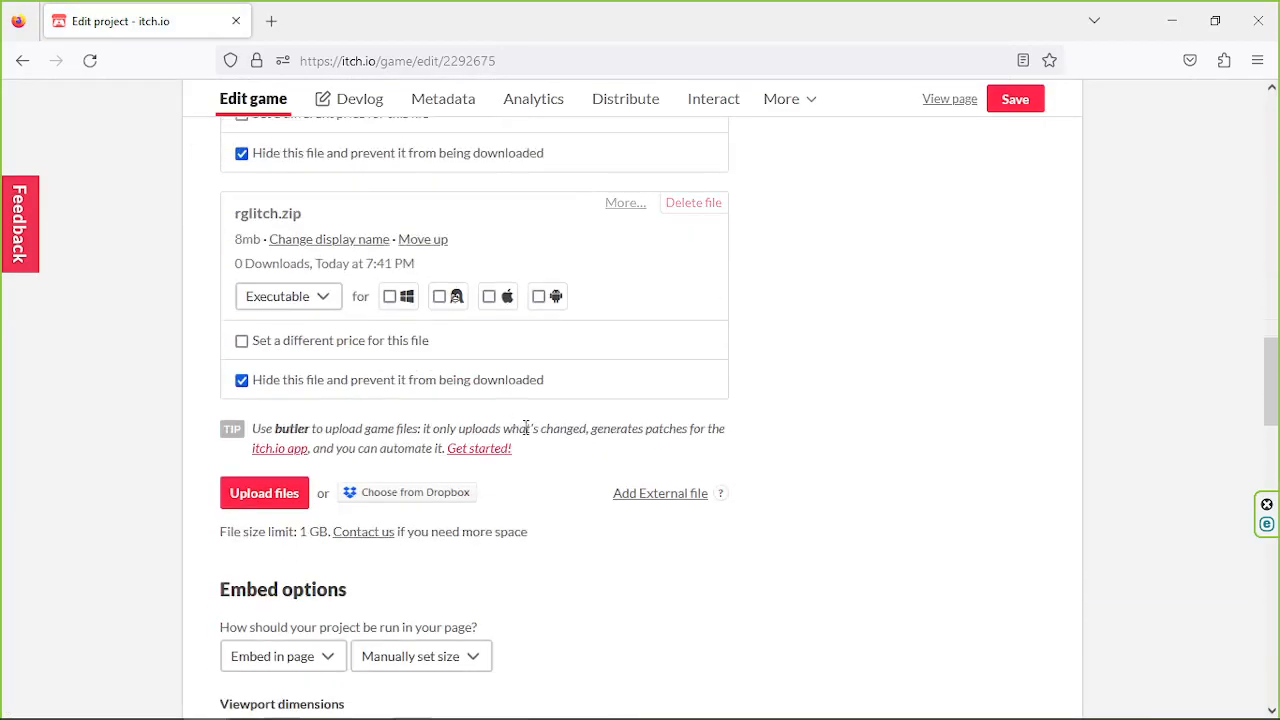
pyautogui.click(241, 381)
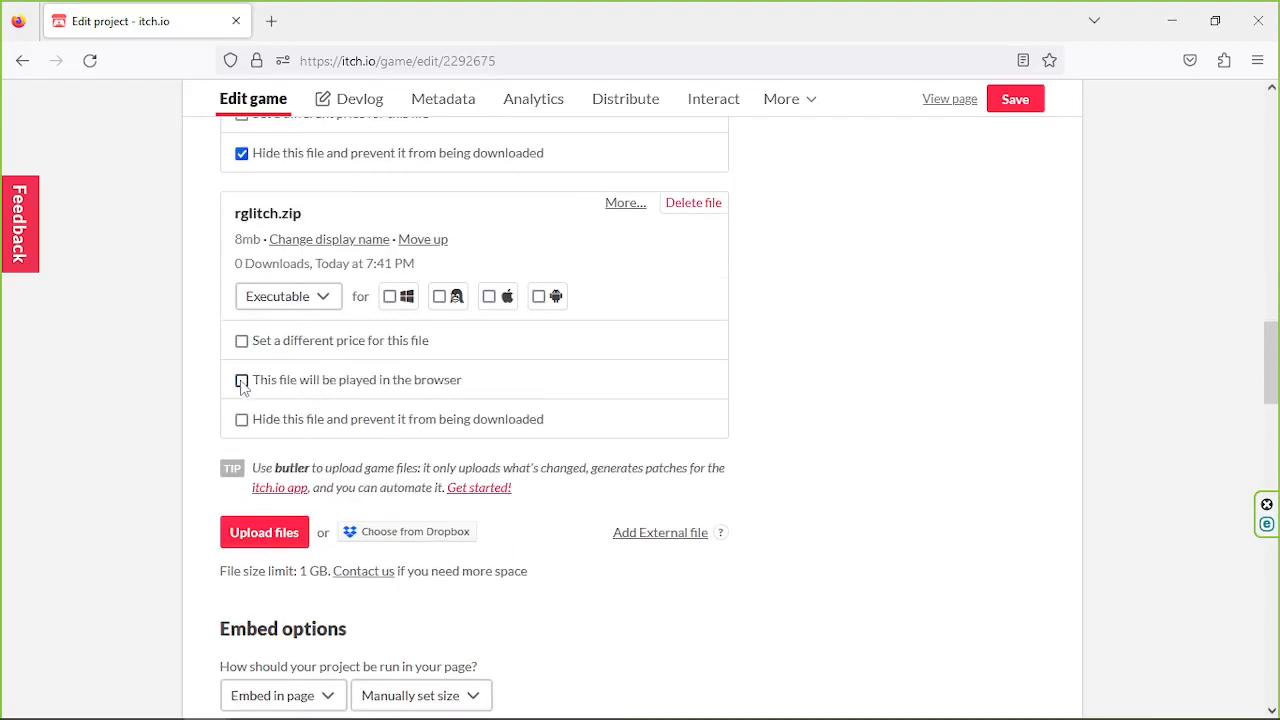
pyautogui.click(241, 381)
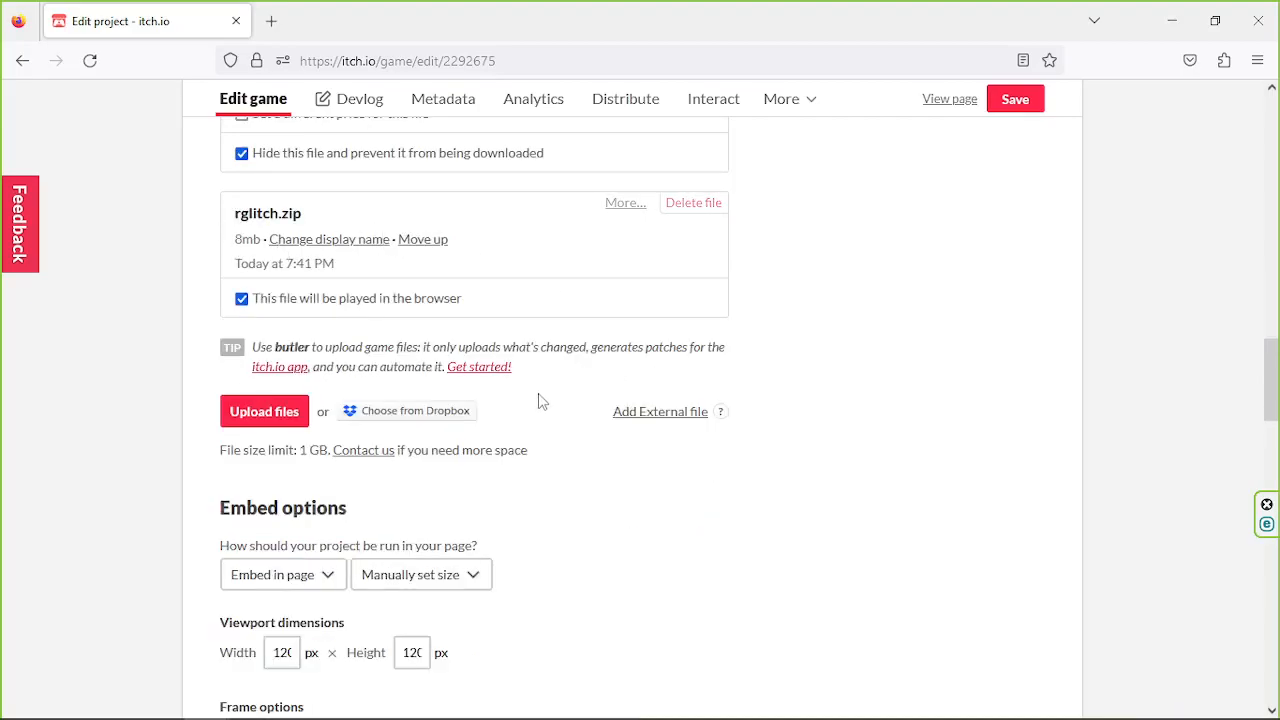
# - Review the embed options, including the viewport width and height and the frame options
pyautogui.scroll(-3, 570, 440)
pyautogui.scroll(-1, 618, 473)
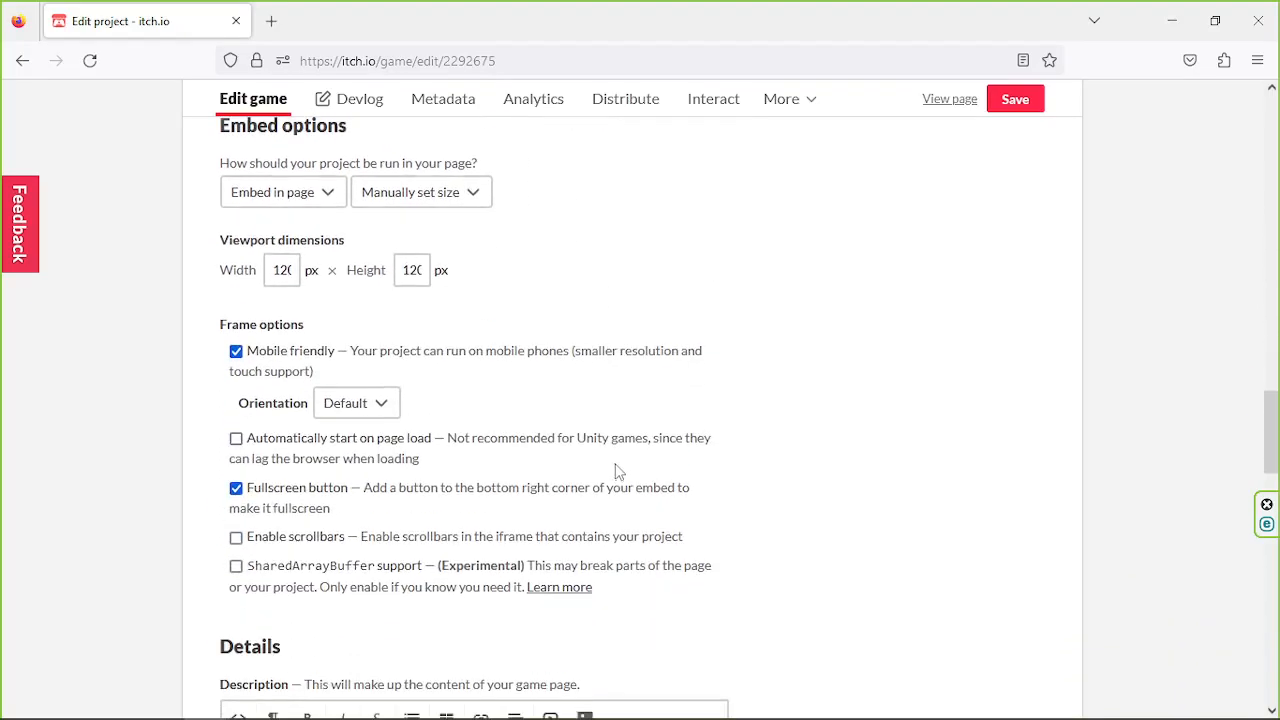
pyautogui.click(282, 270)
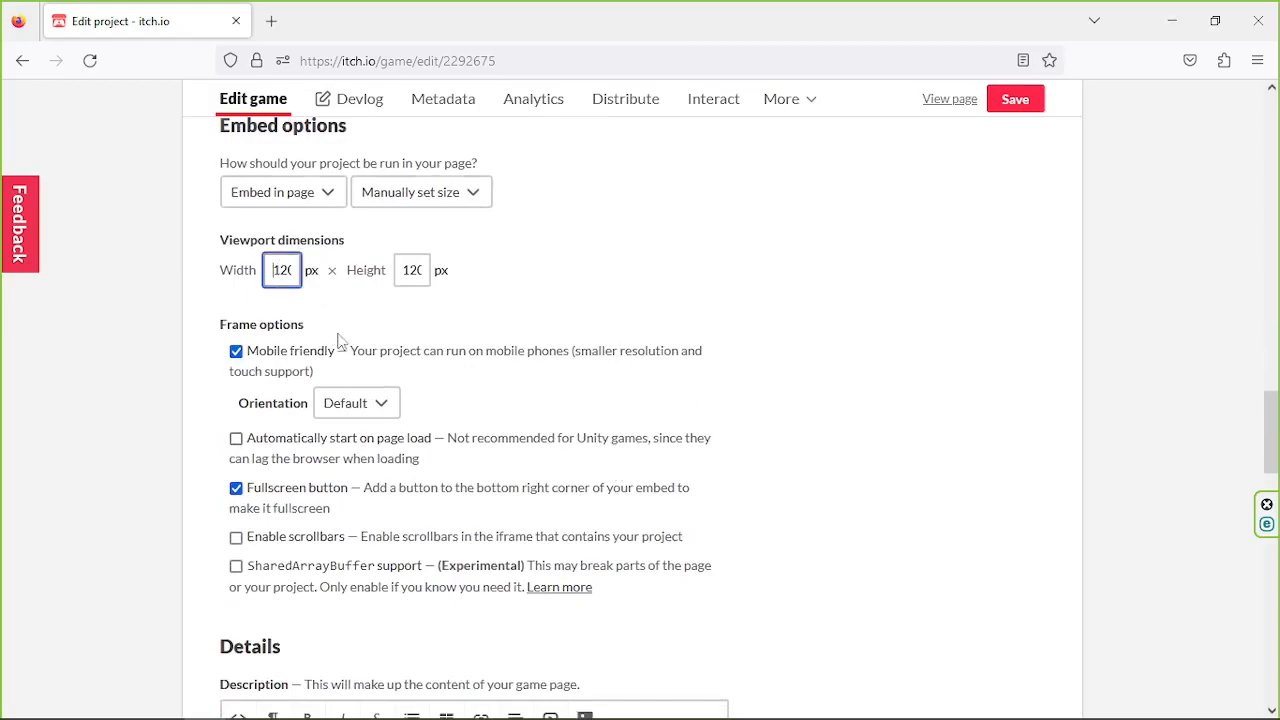
pyautogui.click(420, 272)
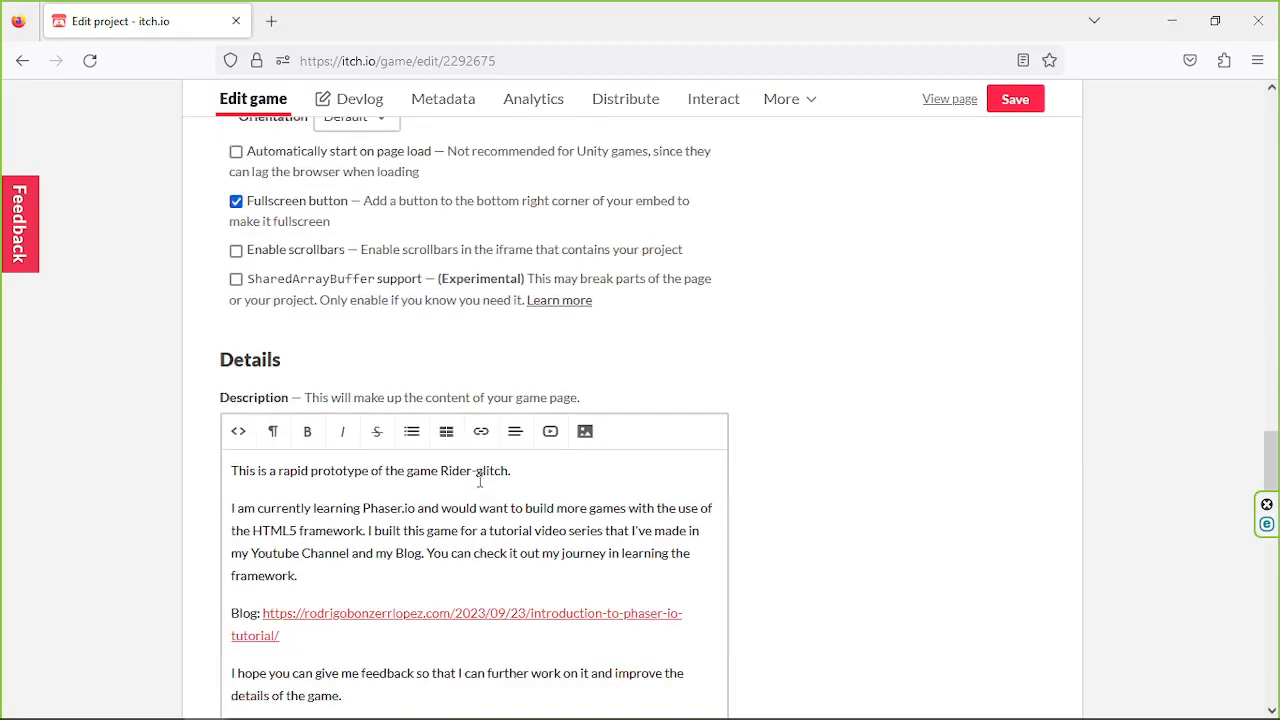
pyautogui.scroll(3, 323, 380)
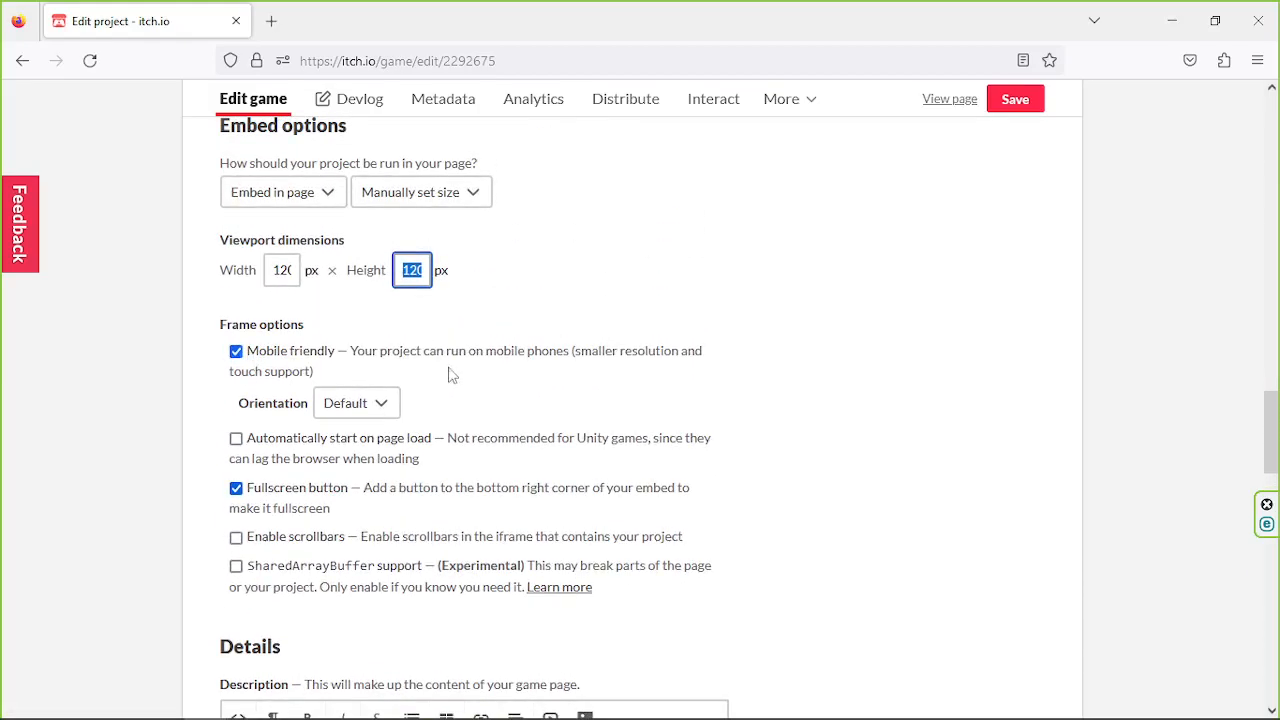
pyautogui.scroll(-3, 580, 422)
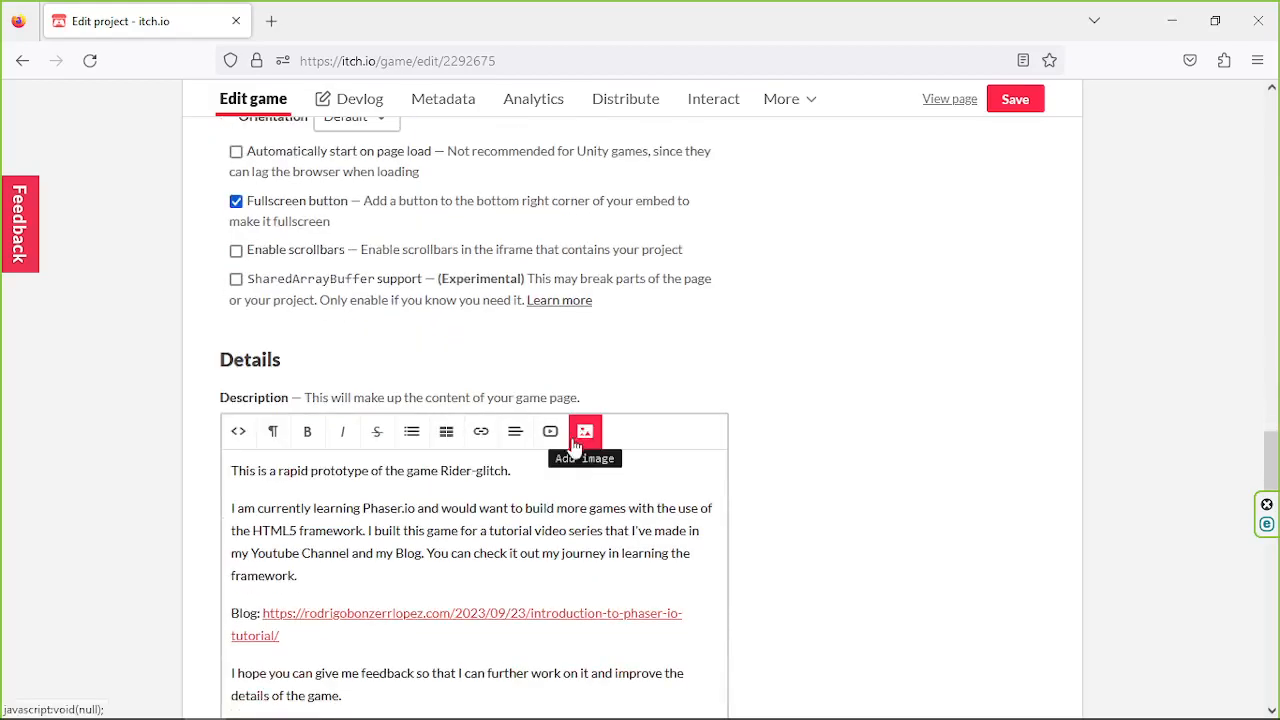
# - Correct the misspelled word "tutoral" to "tutorial" in the special thanks sentence of the game description
pyautogui.scroll(-1, 575, 435)
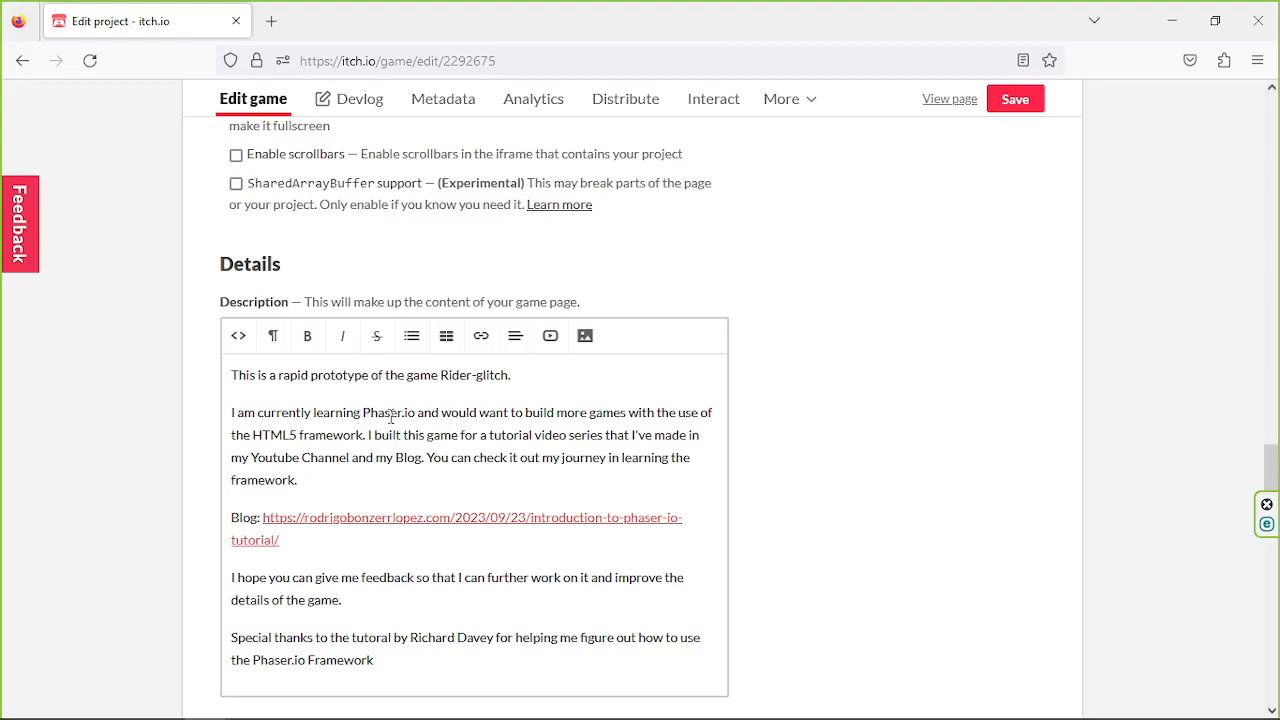
pyautogui.moveTo(352, 410); pyautogui.dragTo(624, 412)
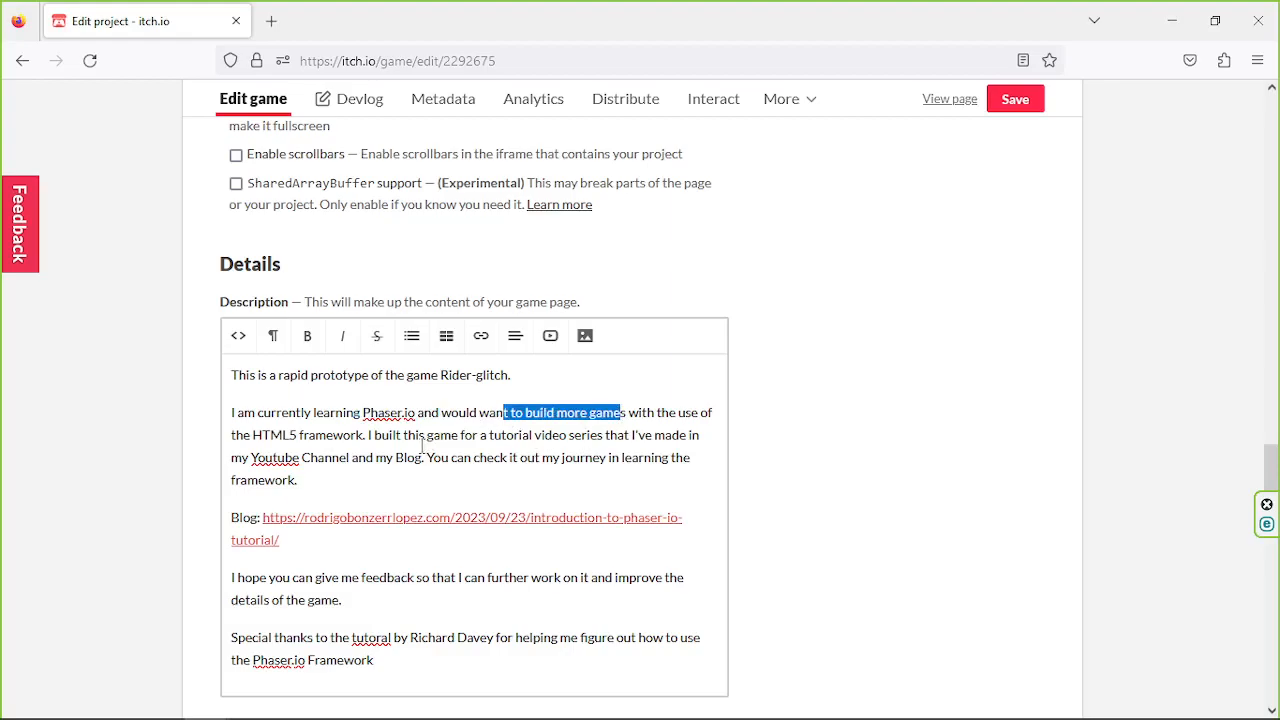
pyautogui.scroll(-1, 422, 452)
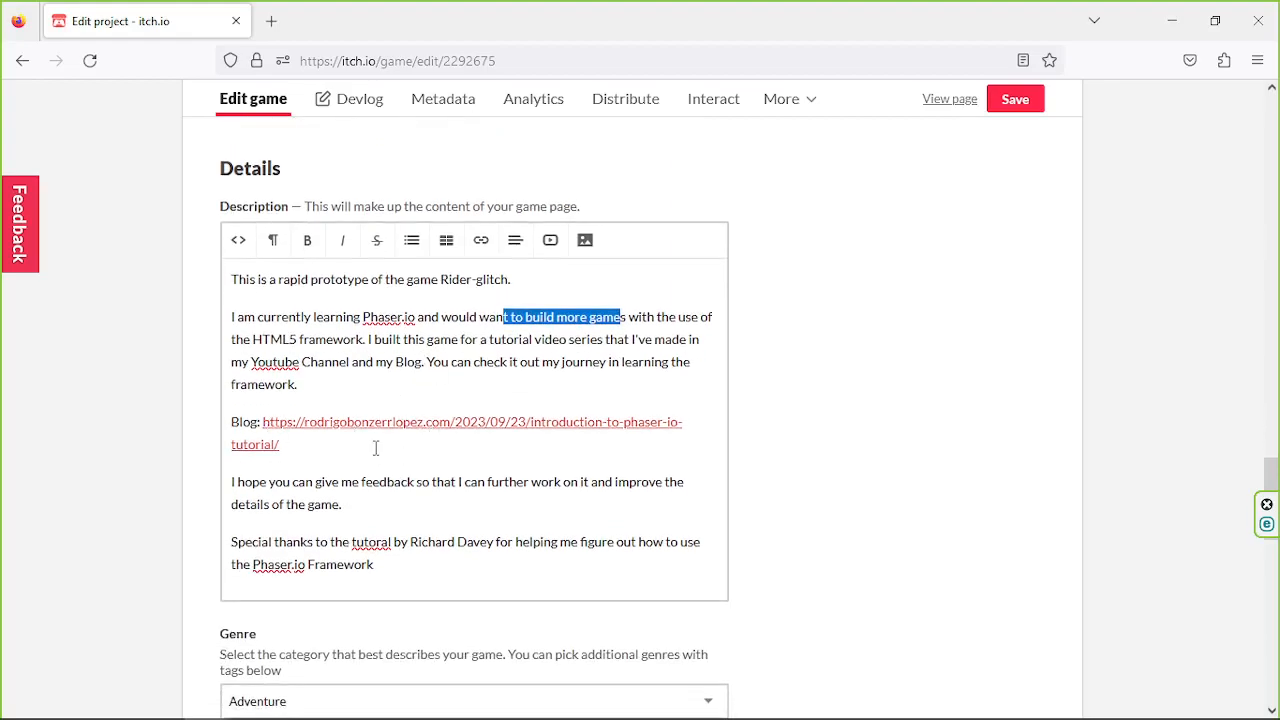
pyautogui.scroll(-1, 376, 448)
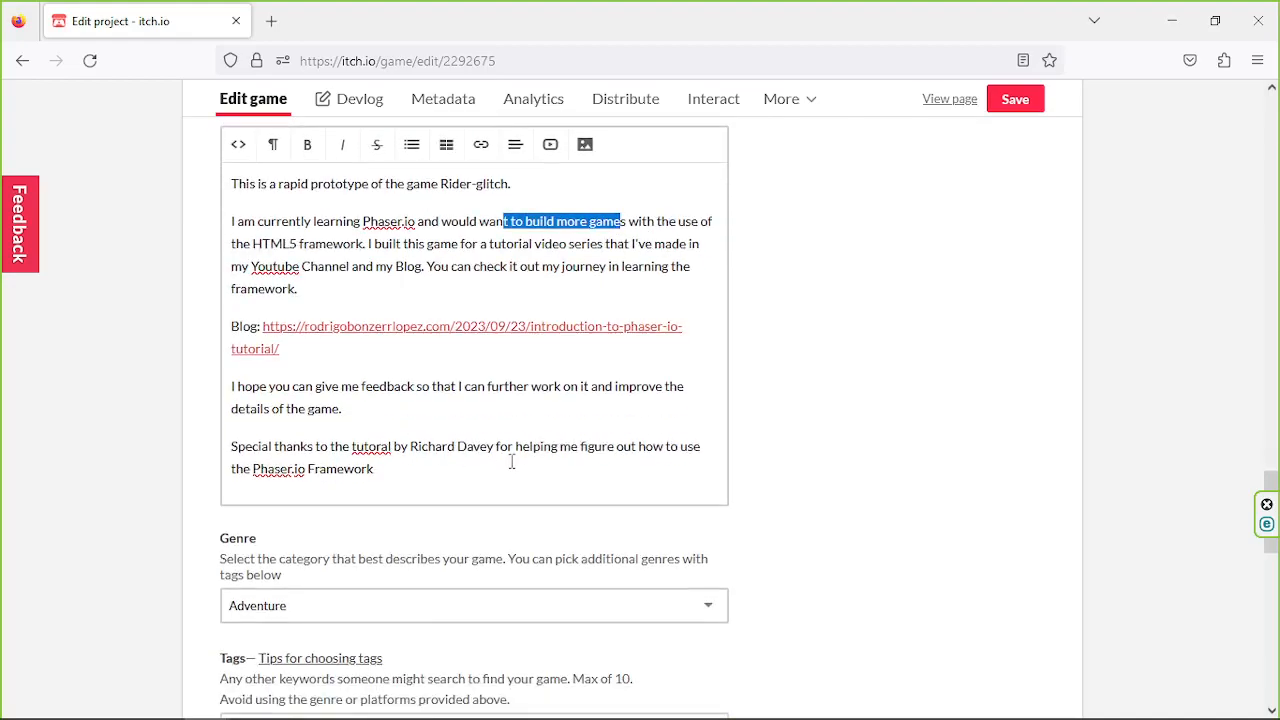
pyautogui.click(373, 418)
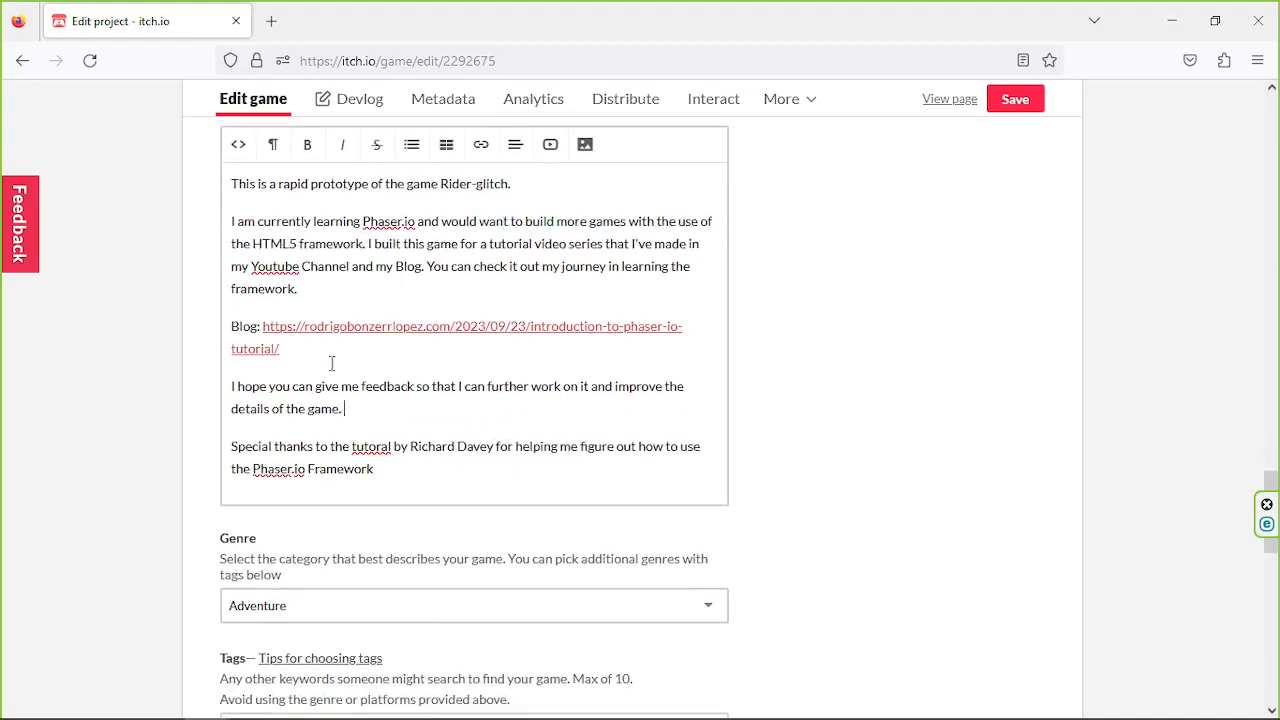
pyautogui.doubleClick(371, 448)
pyautogui.write('tutorial')
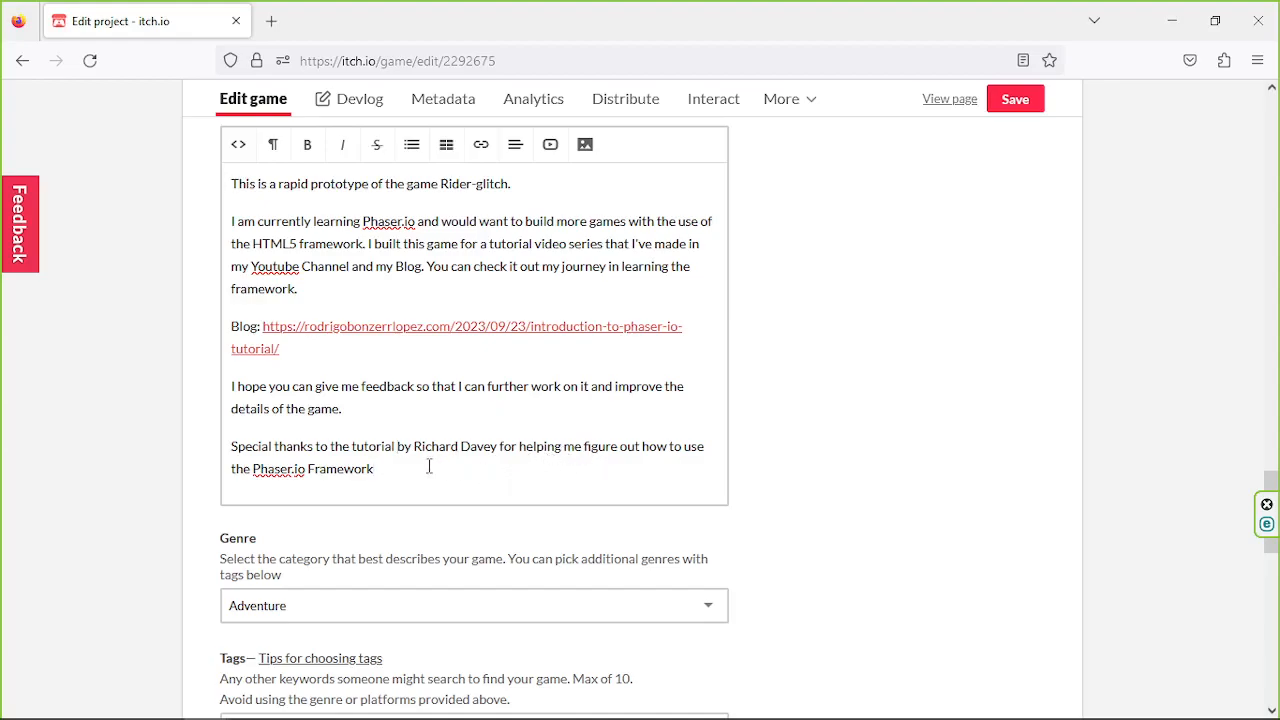
pyautogui.moveTo(400, 452); pyautogui.dragTo(505, 457)
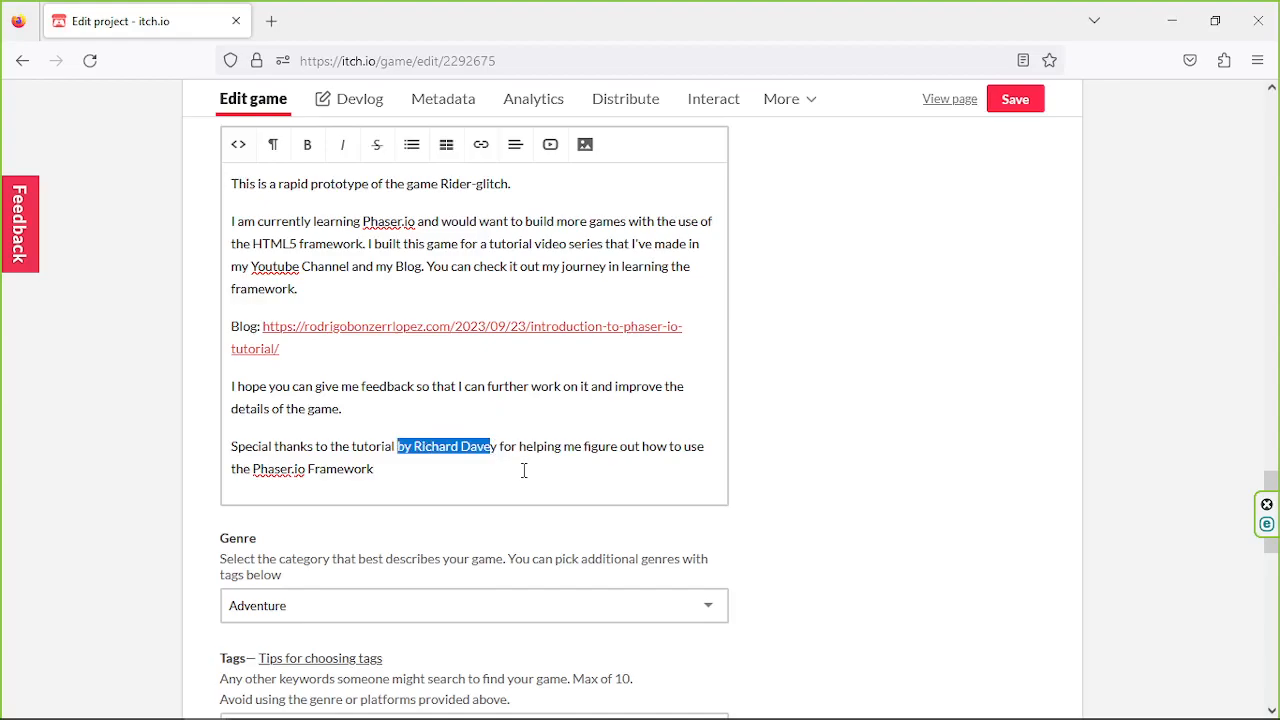
# - Set the game's genre to Platformer in the project details
pyautogui.scroll(-2, 572, 462)
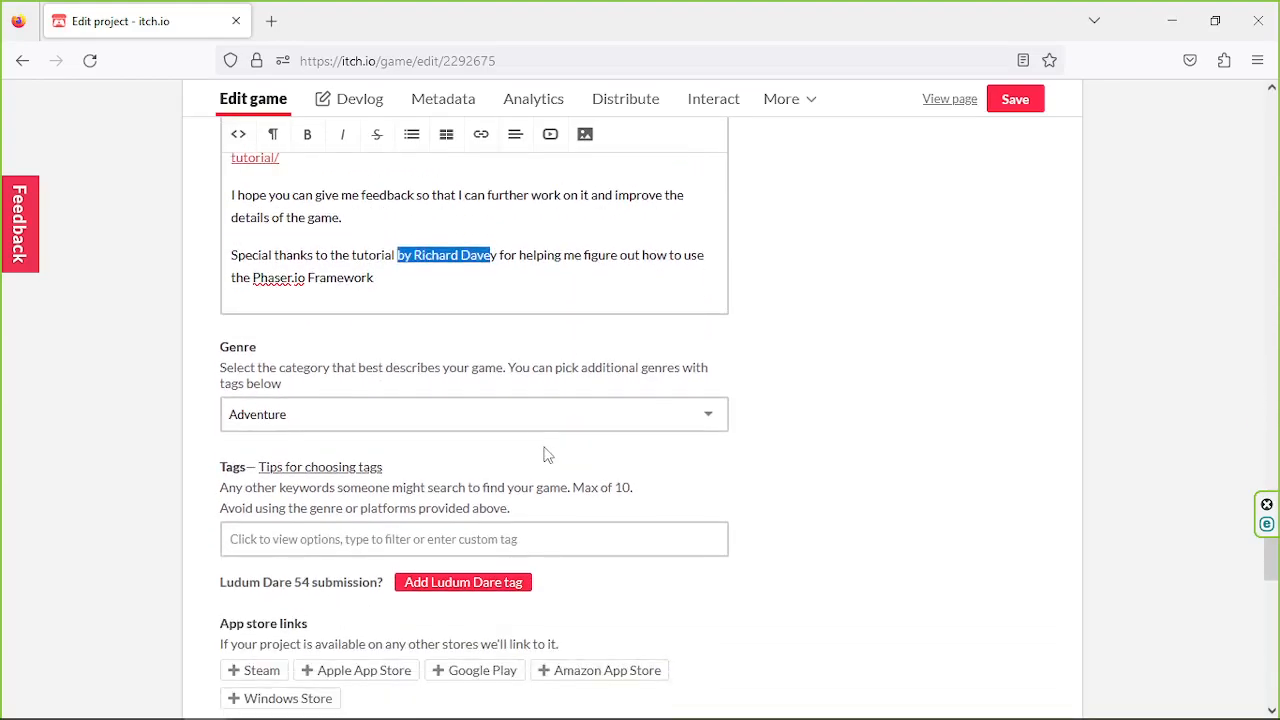
pyautogui.scroll(-1, 545, 453)
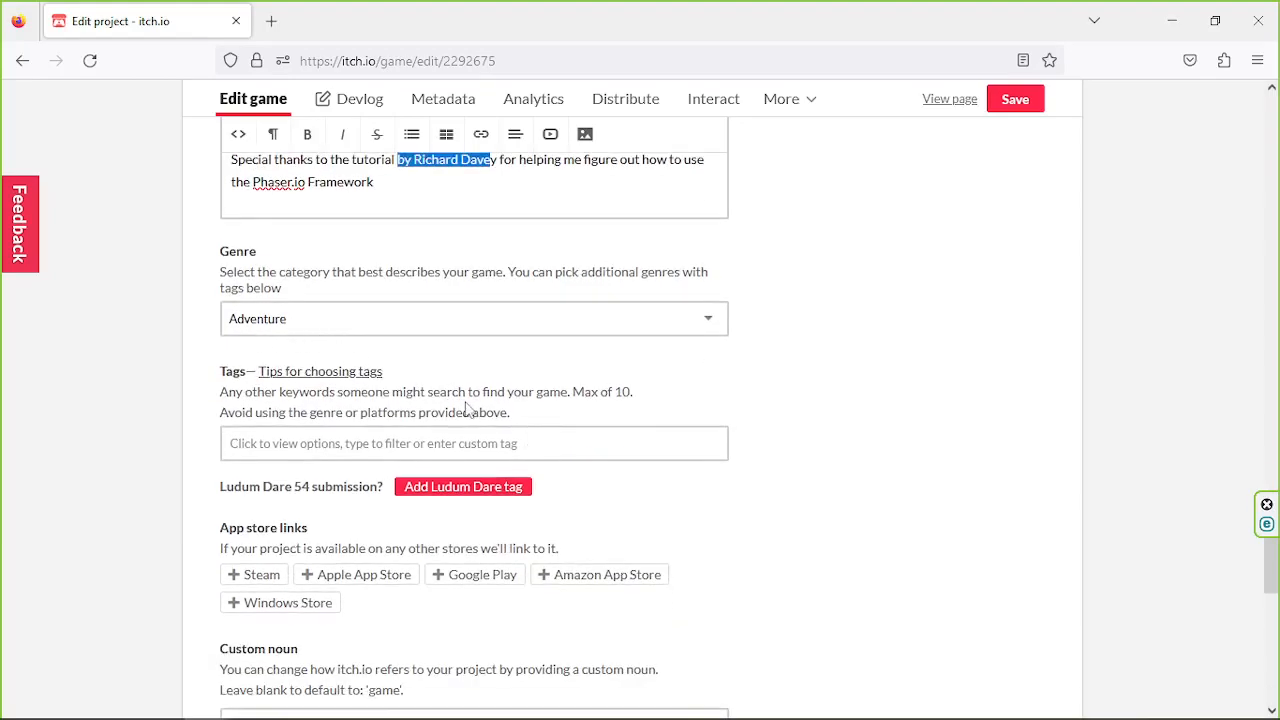
pyautogui.scroll(-2, 468, 413)
pyautogui.scroll(2, 413, 313)
pyautogui.click(419, 322)
pyautogui.click(271, 399)
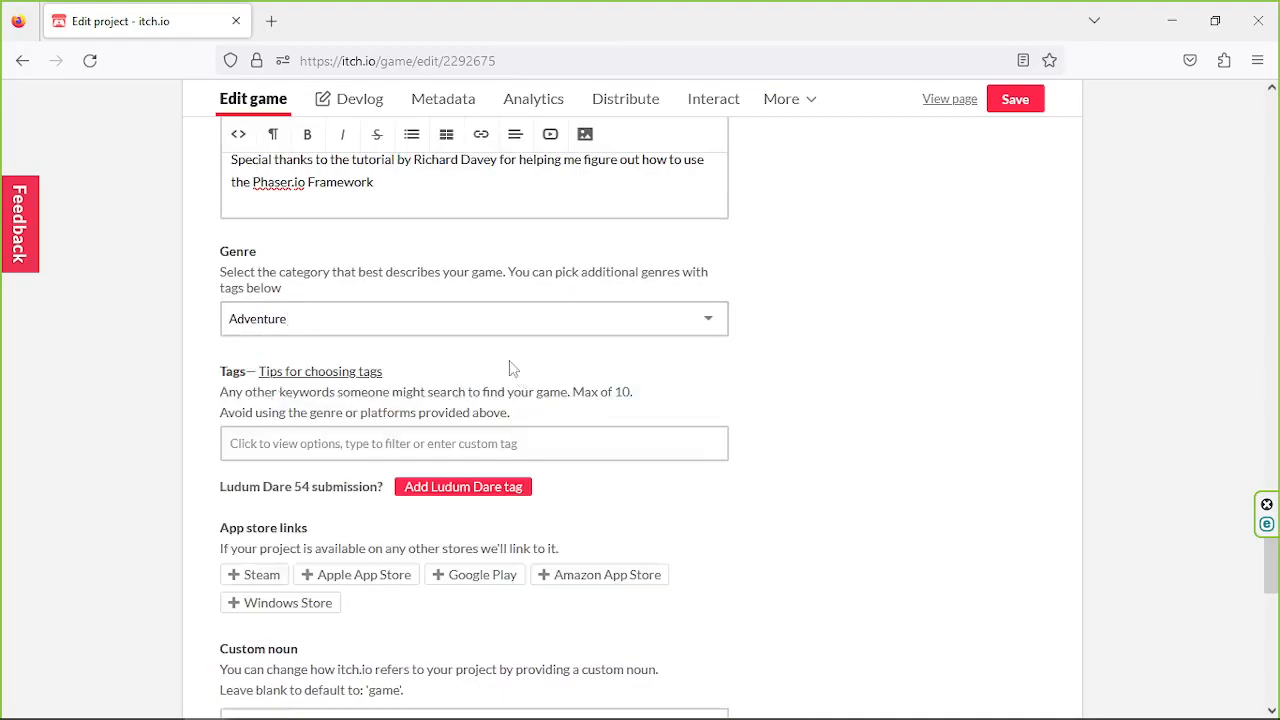
pyautogui.click(515, 330)
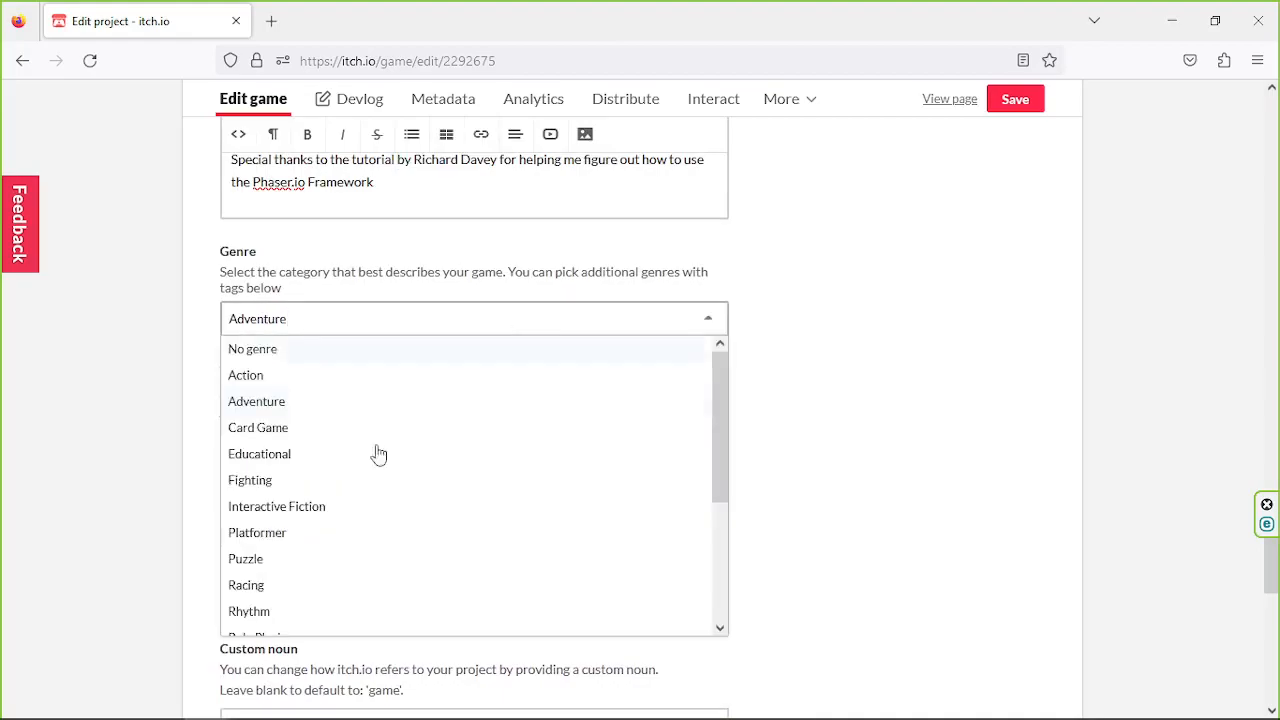
pyautogui.click(247, 533)
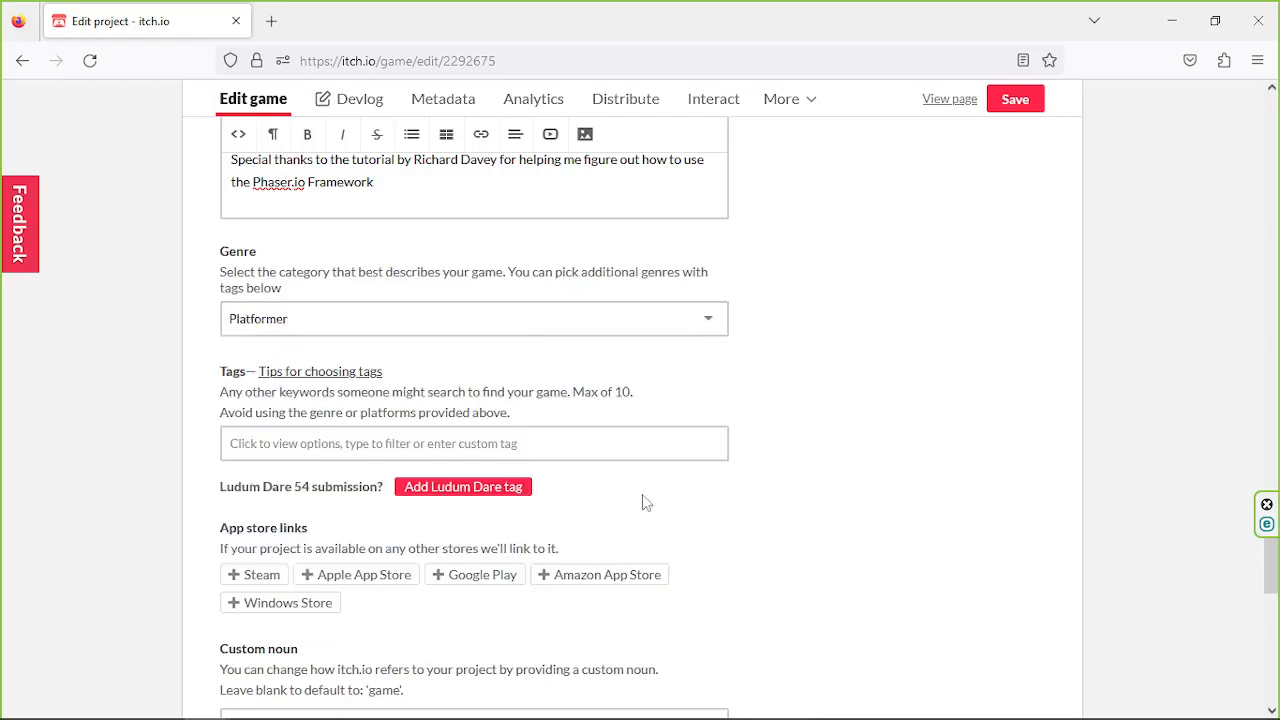
# - Try Public under visibility and access, switch the project back to Draft, and save it
pyautogui.scroll(-4, 762, 500)
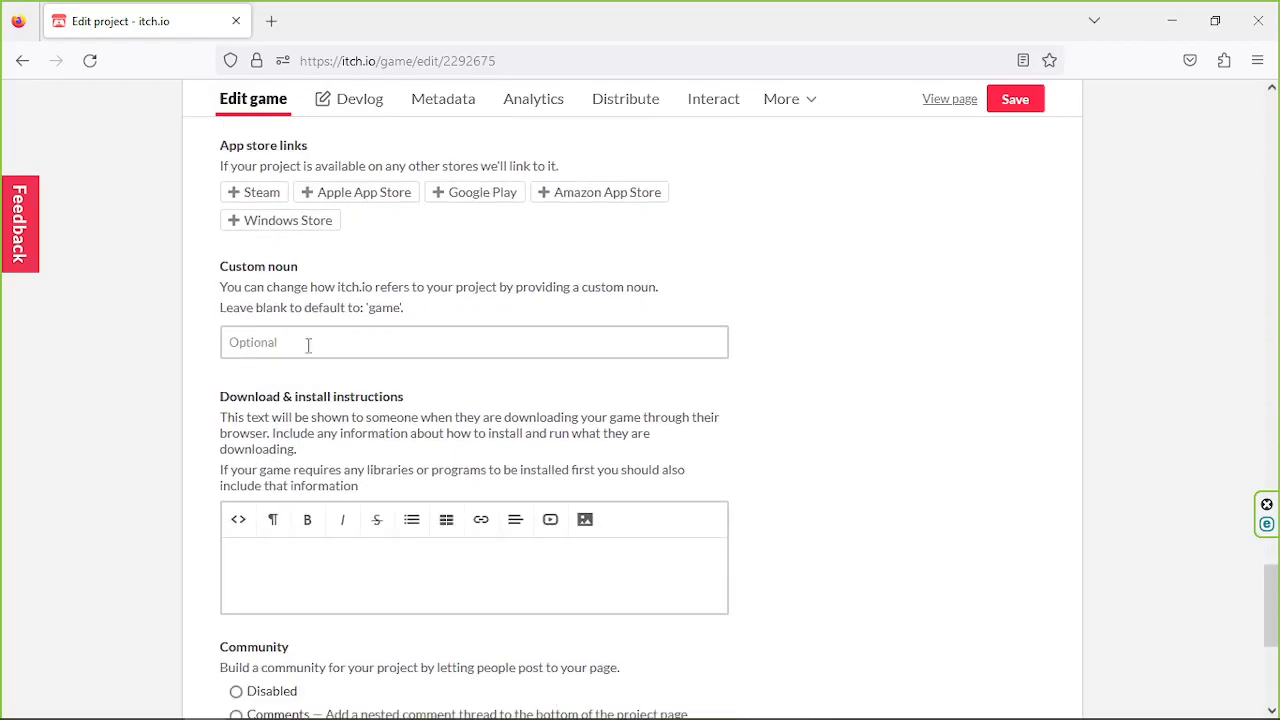
pyautogui.scroll(-1, 393, 425)
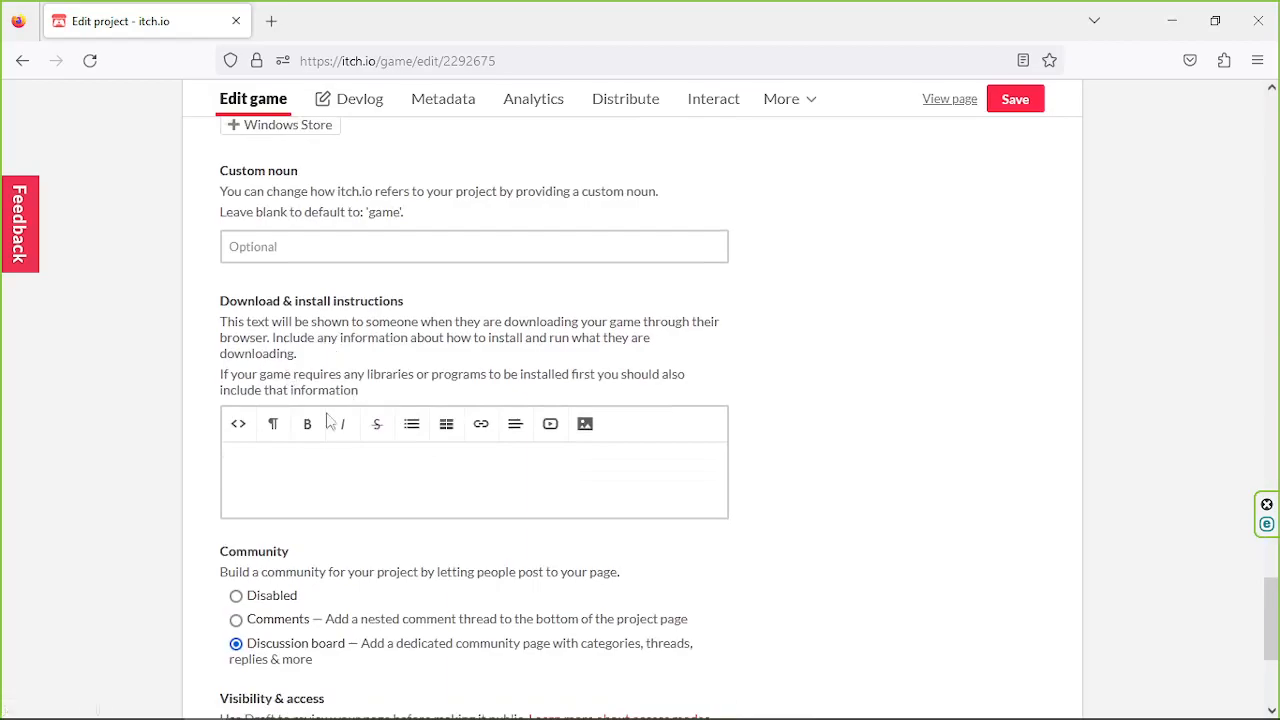
pyautogui.scroll(-2, 486, 466)
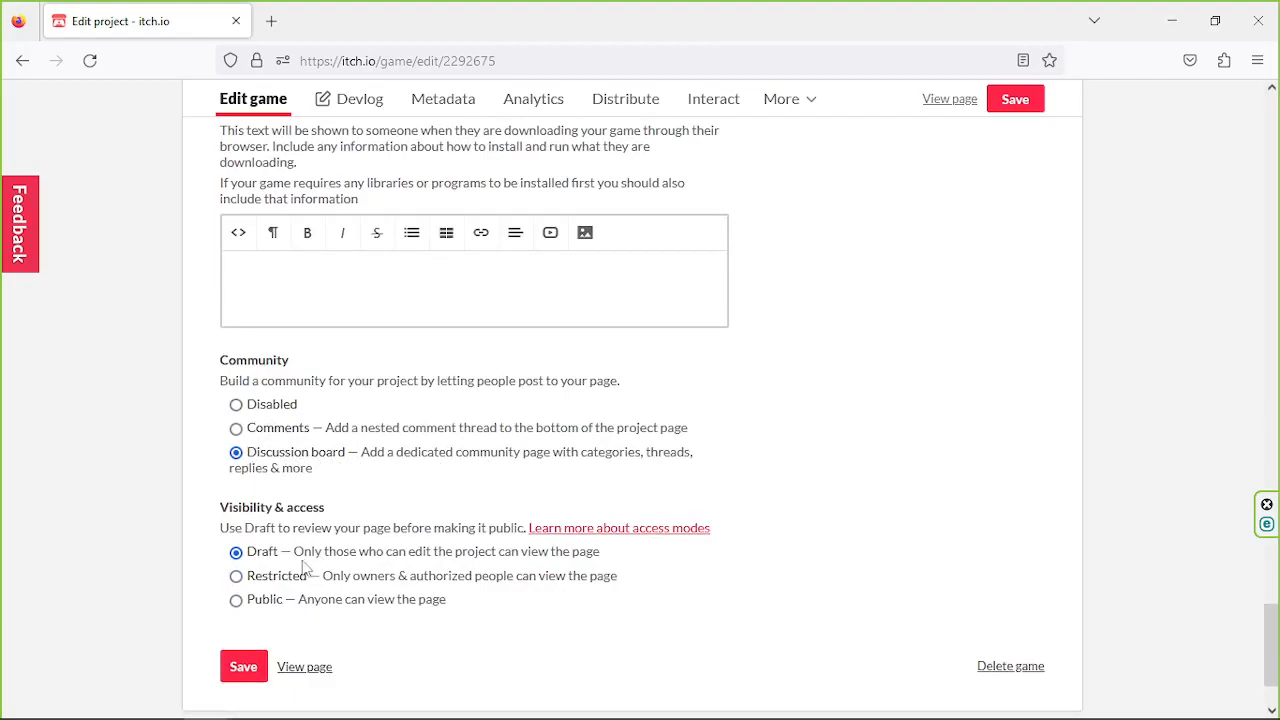
pyautogui.click(237, 600)
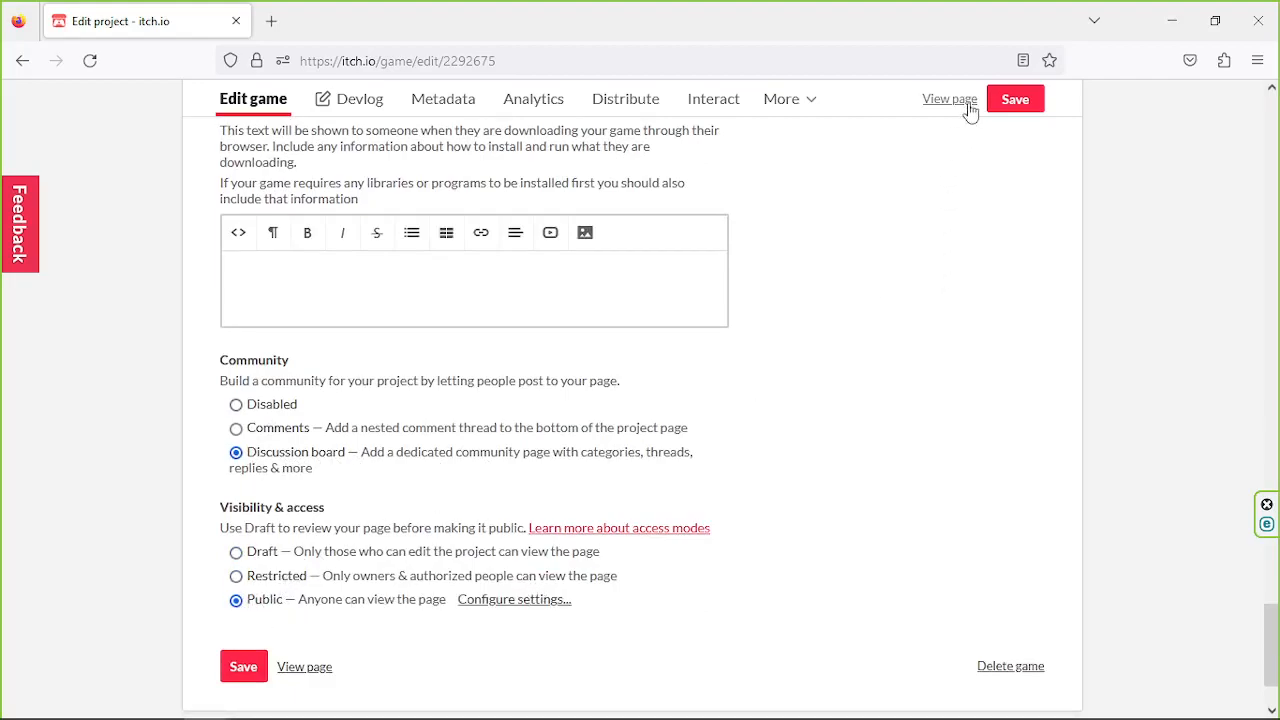
pyautogui.click(237, 552)
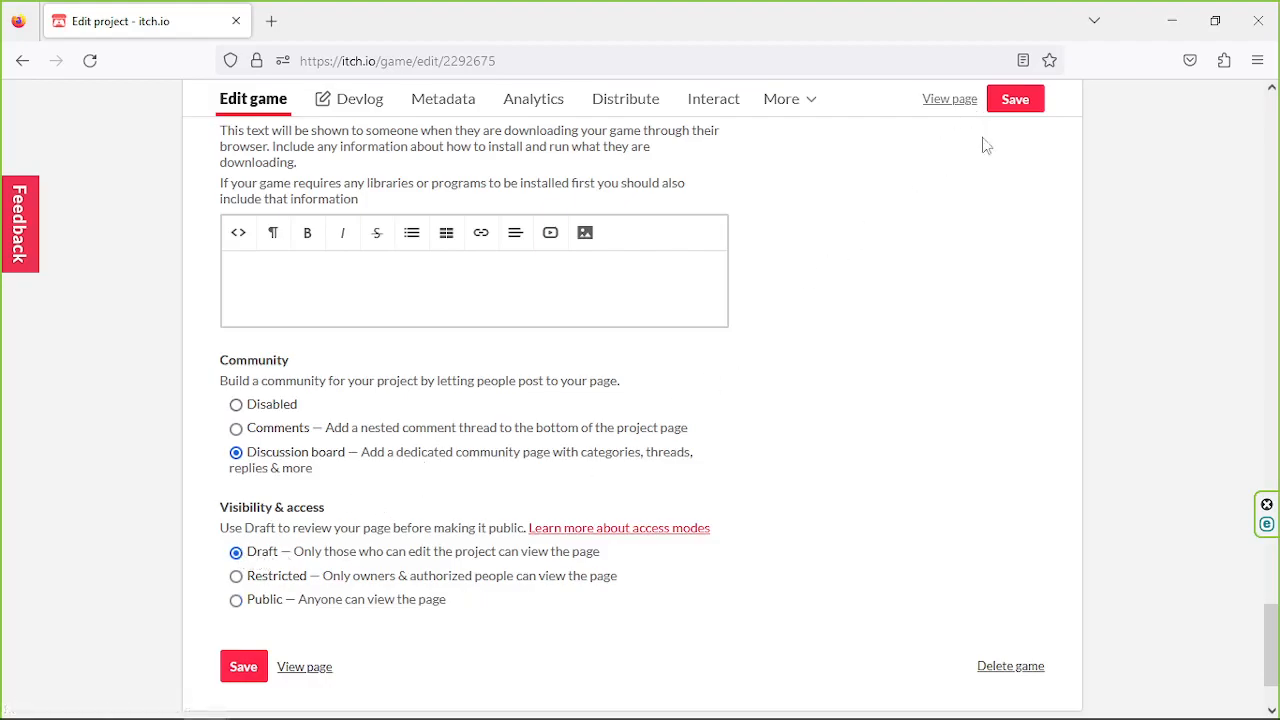
pyautogui.click(1012, 104)
# - Open the project's page and run the embedded game, moving and jumping the character across the platforms to collect all the wheels
pyautogui.click(929, 101)
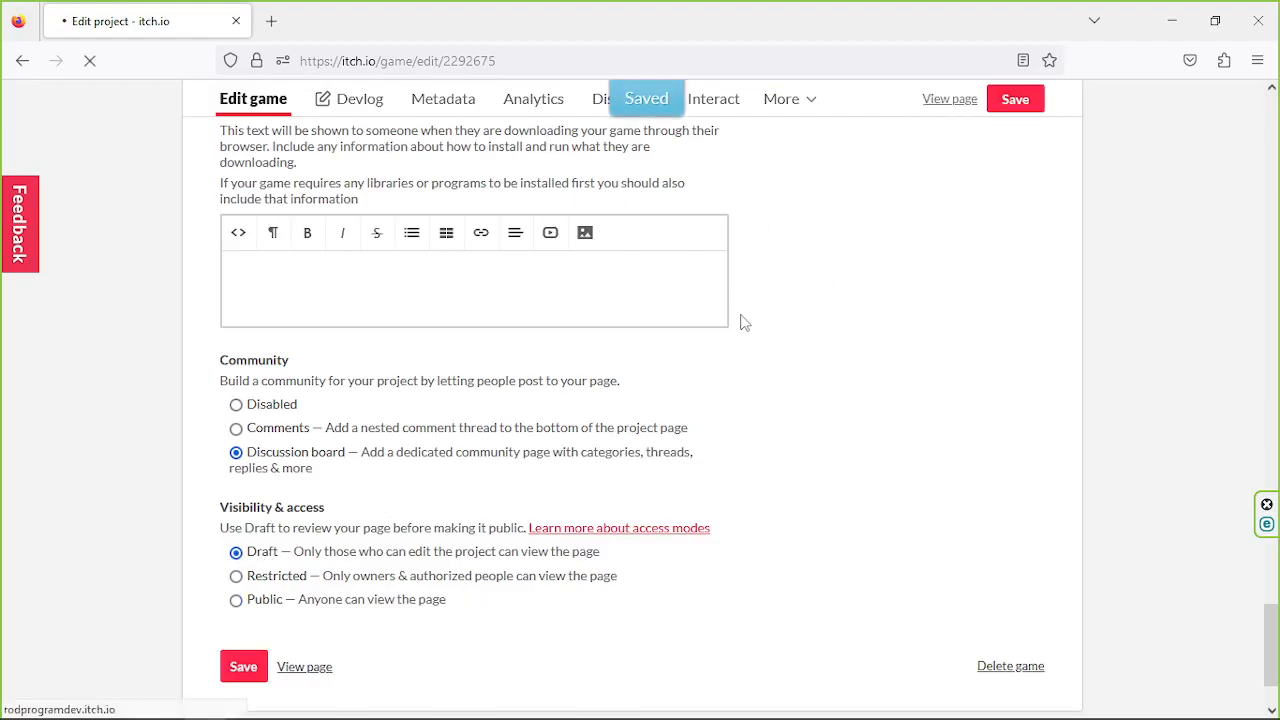
pyautogui.click(600, 642)
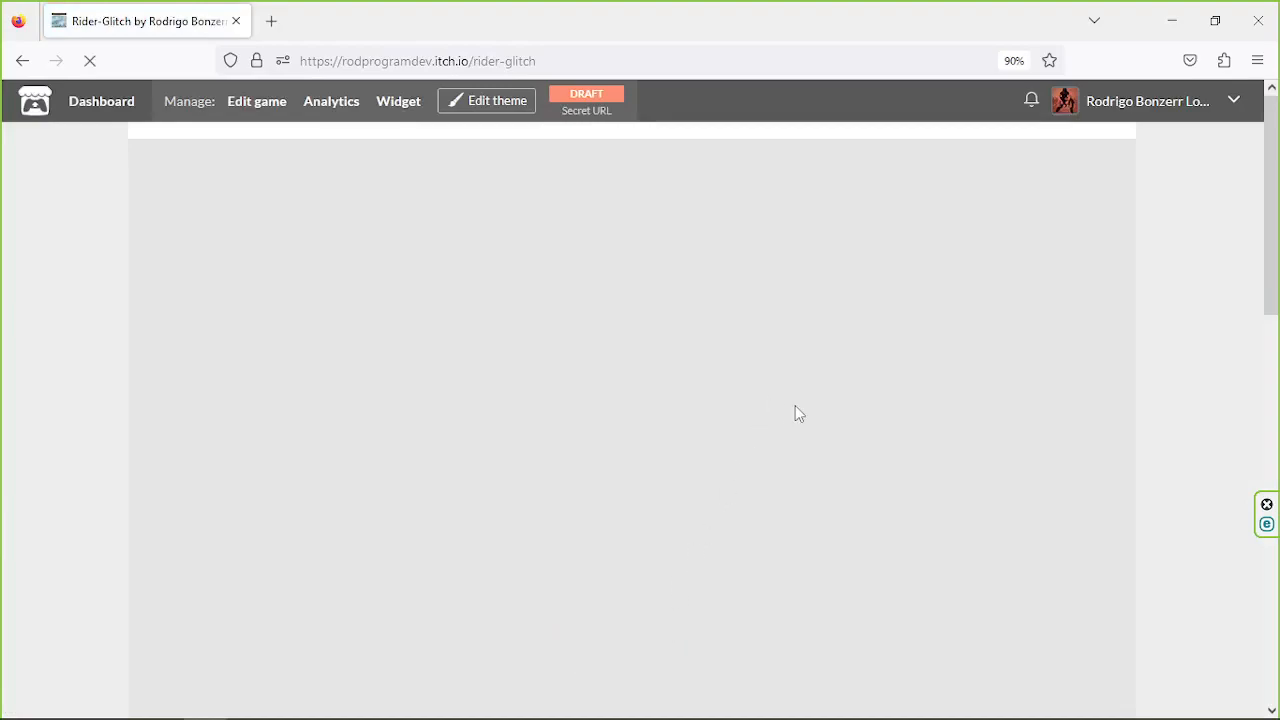
pyautogui.press('Right')
pyautogui.press('Up')
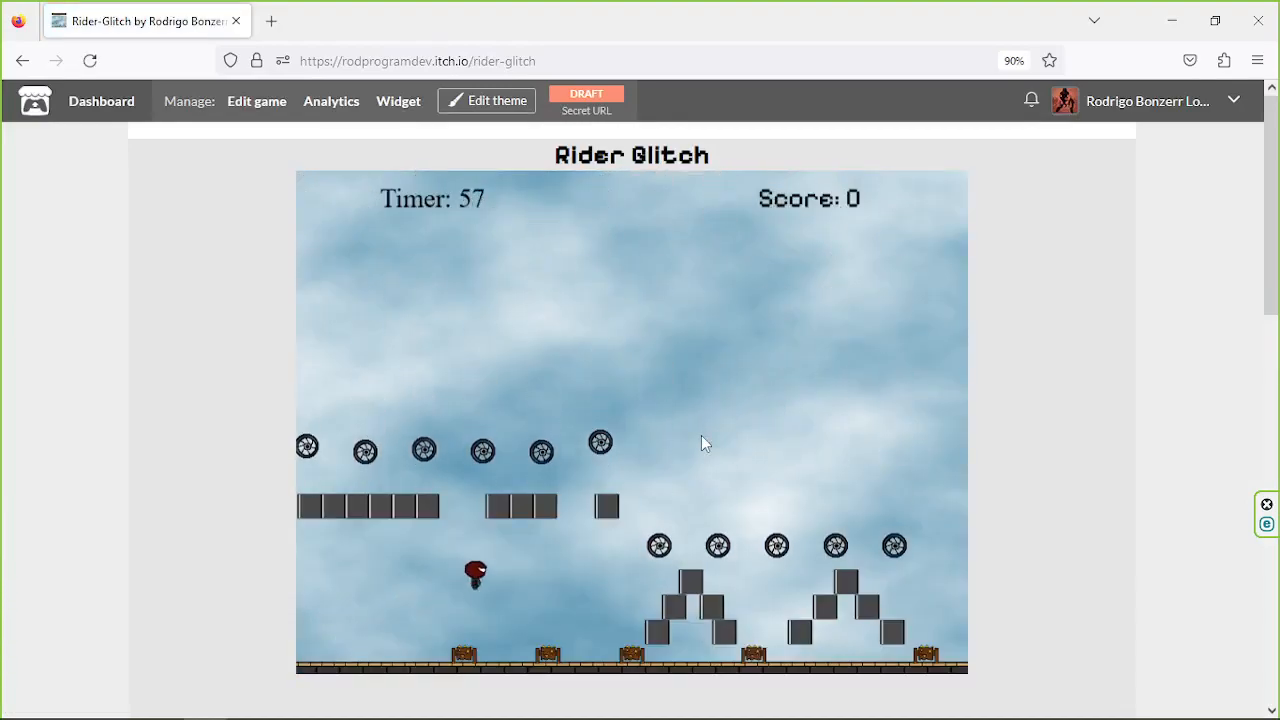
pyautogui.press('Right')
pyautogui.press('Up')
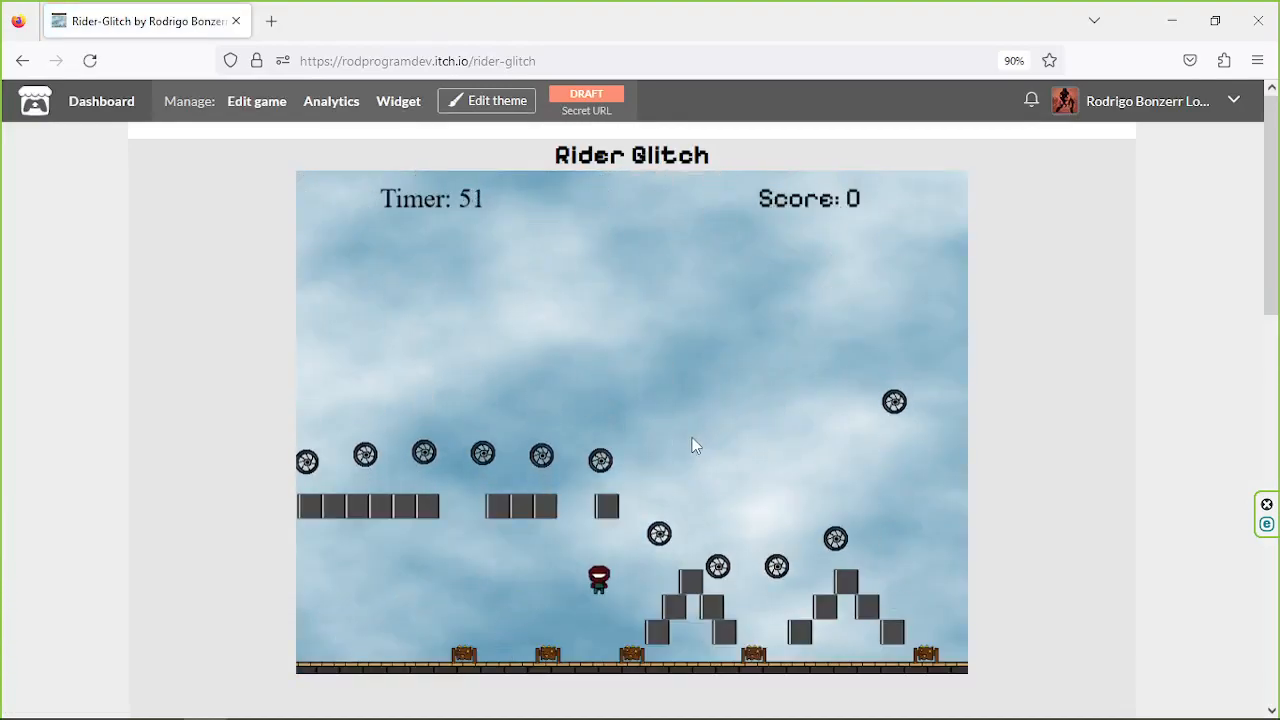
pyautogui.press('Up')
pyautogui.press('Right')
pyautogui.press('Up')
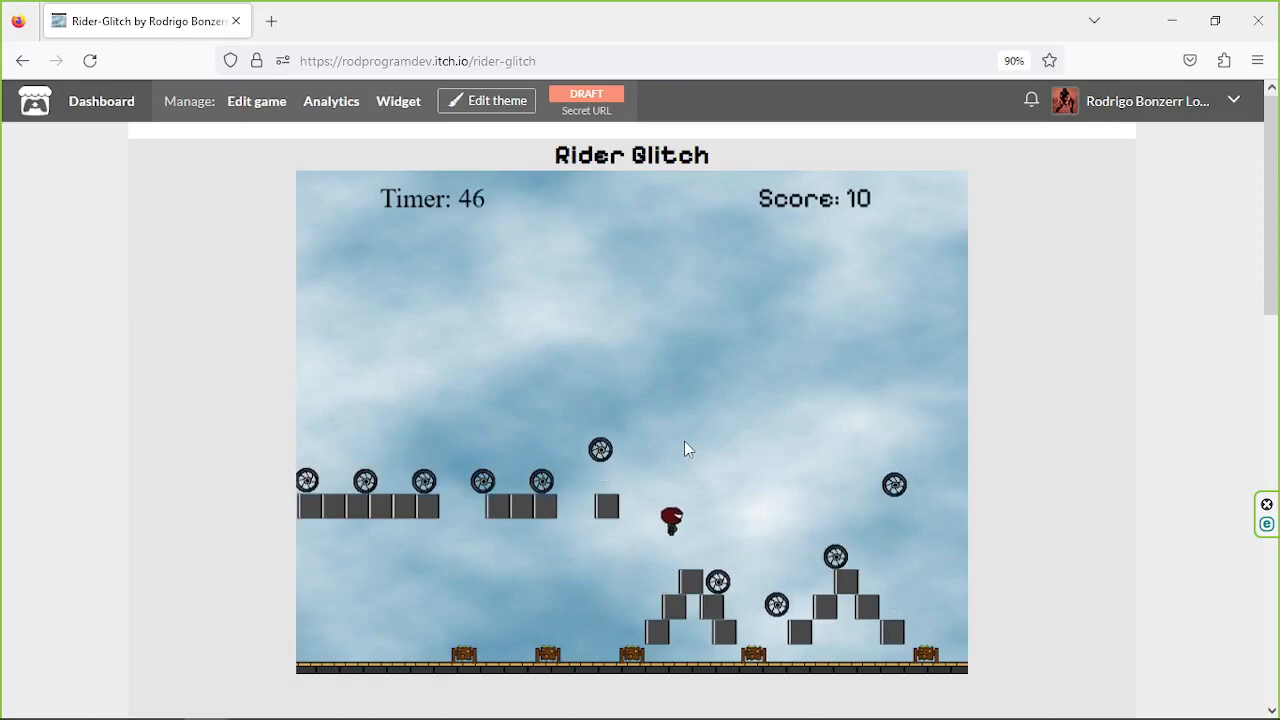
pyautogui.press('Left')
pyautogui.press('Right')
pyautogui.press('Up')
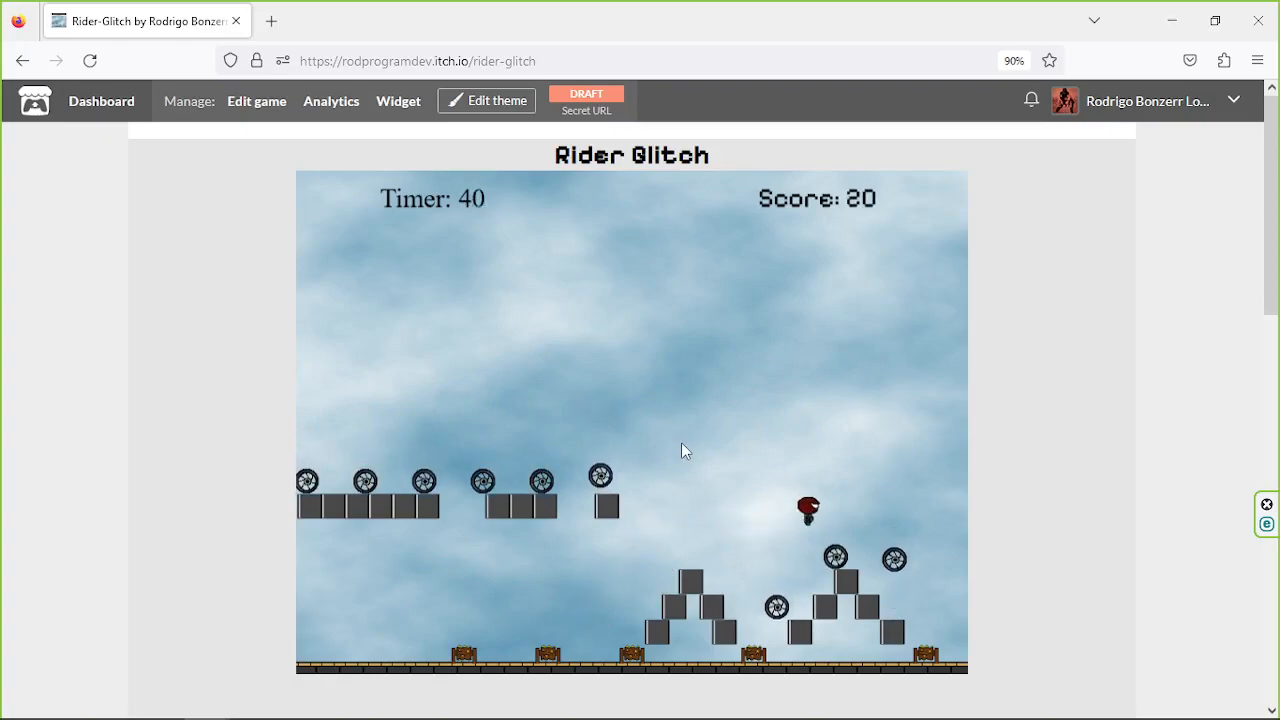
pyautogui.press('Up')
pyautogui.press('Left')
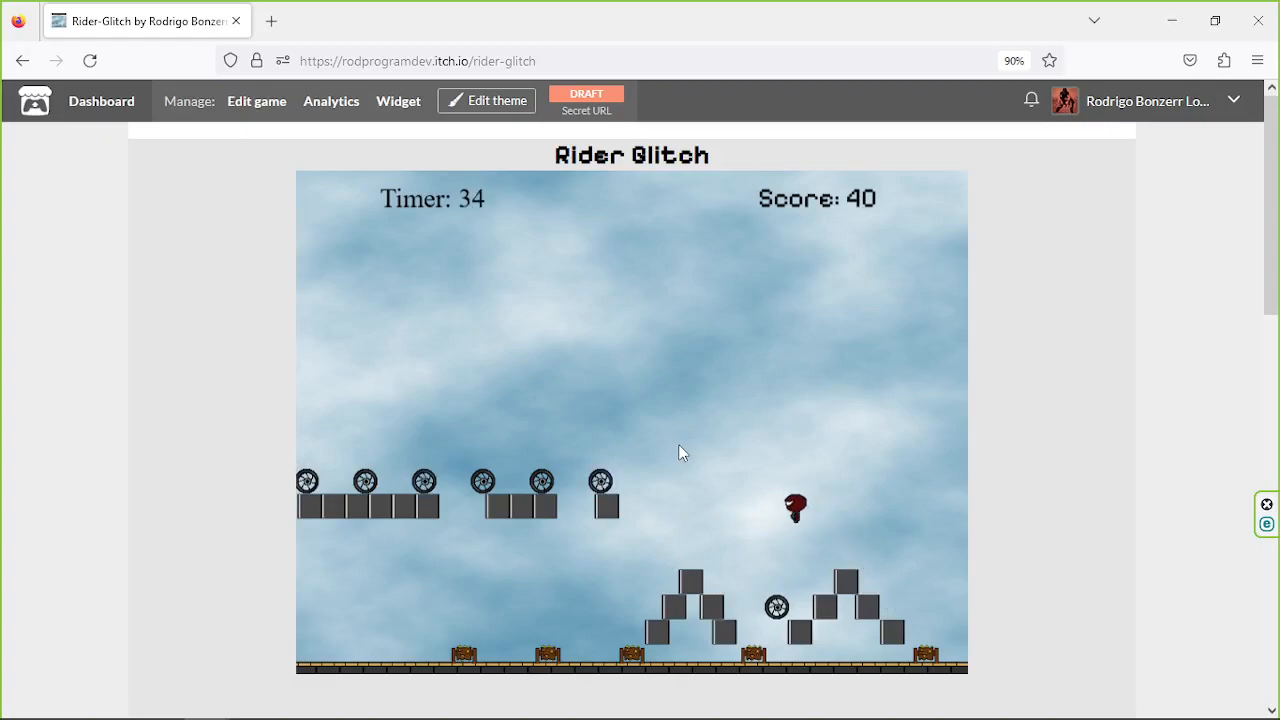
pyautogui.press('Right')
pyautogui.press('Up')
pyautogui.press('Left')
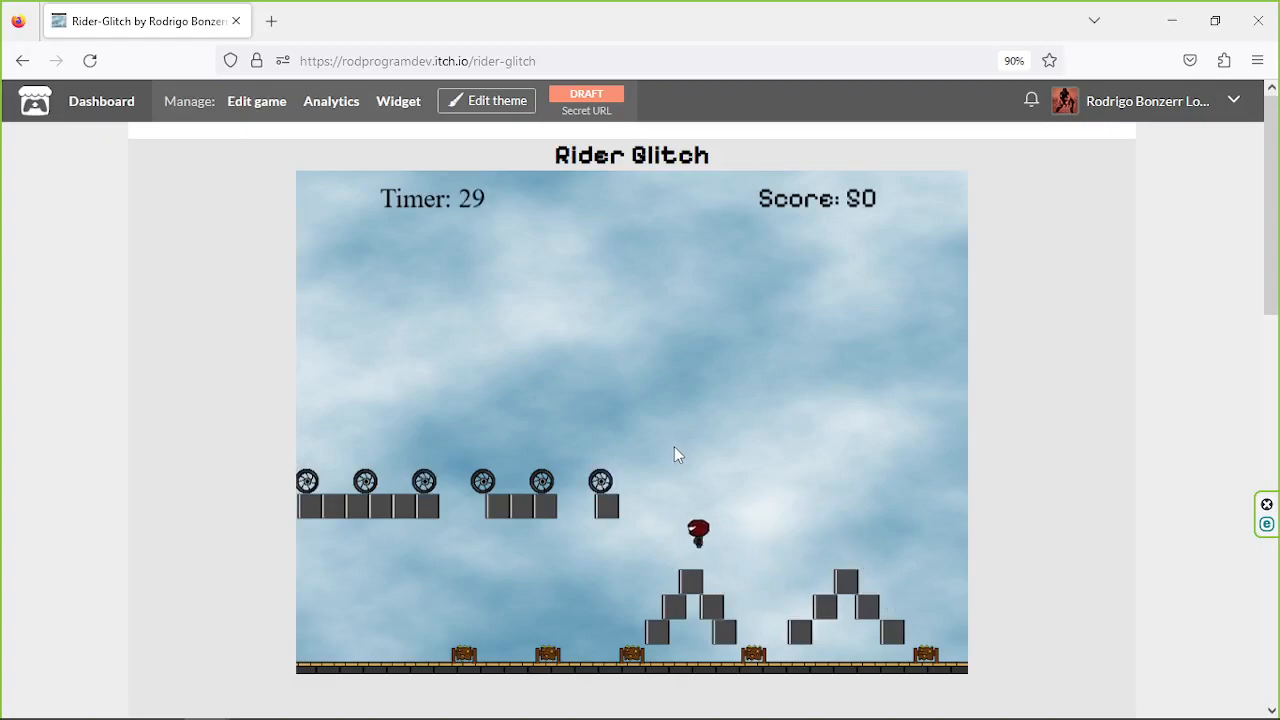
pyautogui.press('Up')
pyautogui.press('Up')
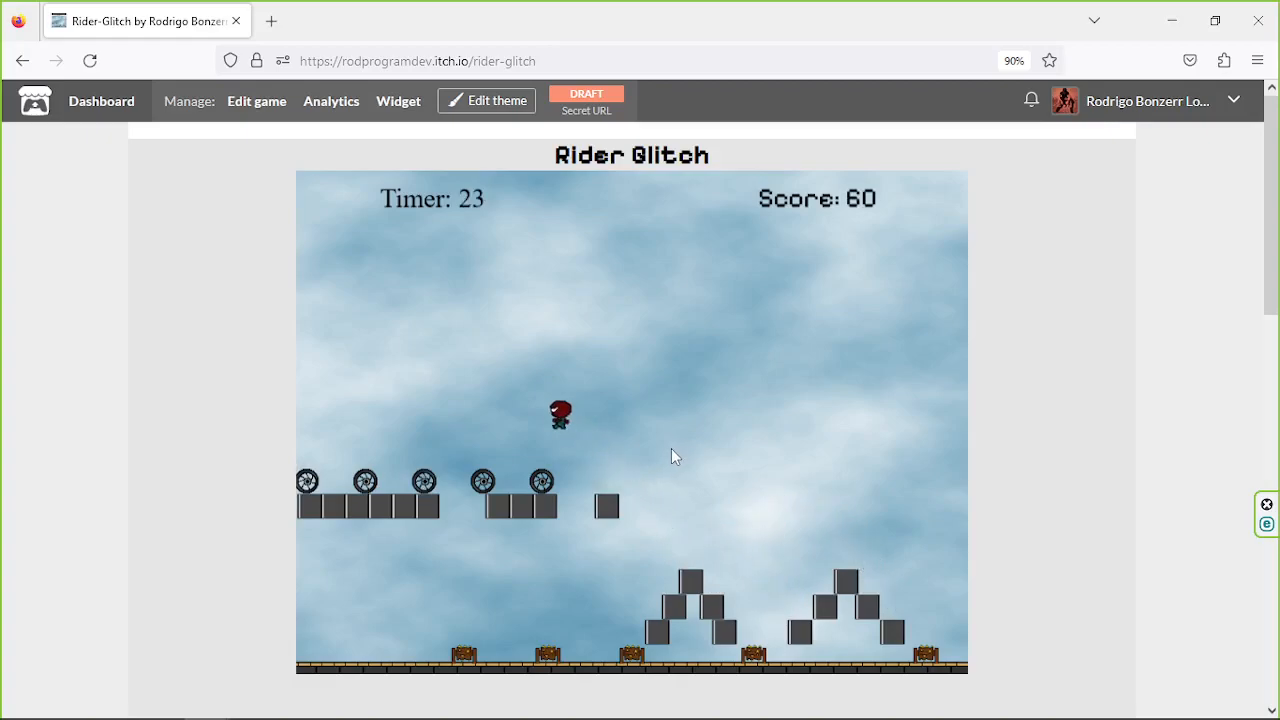
pyautogui.press('Right')
pyautogui.press('Left')
pyautogui.press('Up')
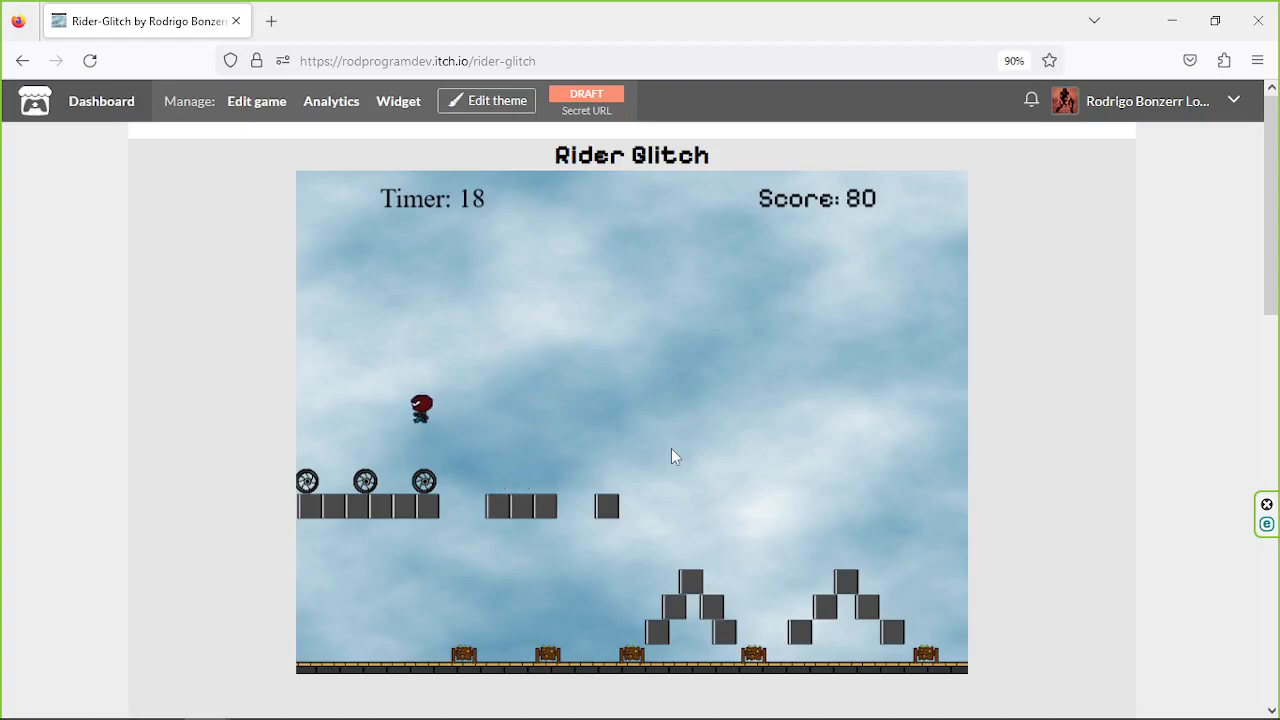
pyautogui.press('Right')
pyautogui.press('Up')
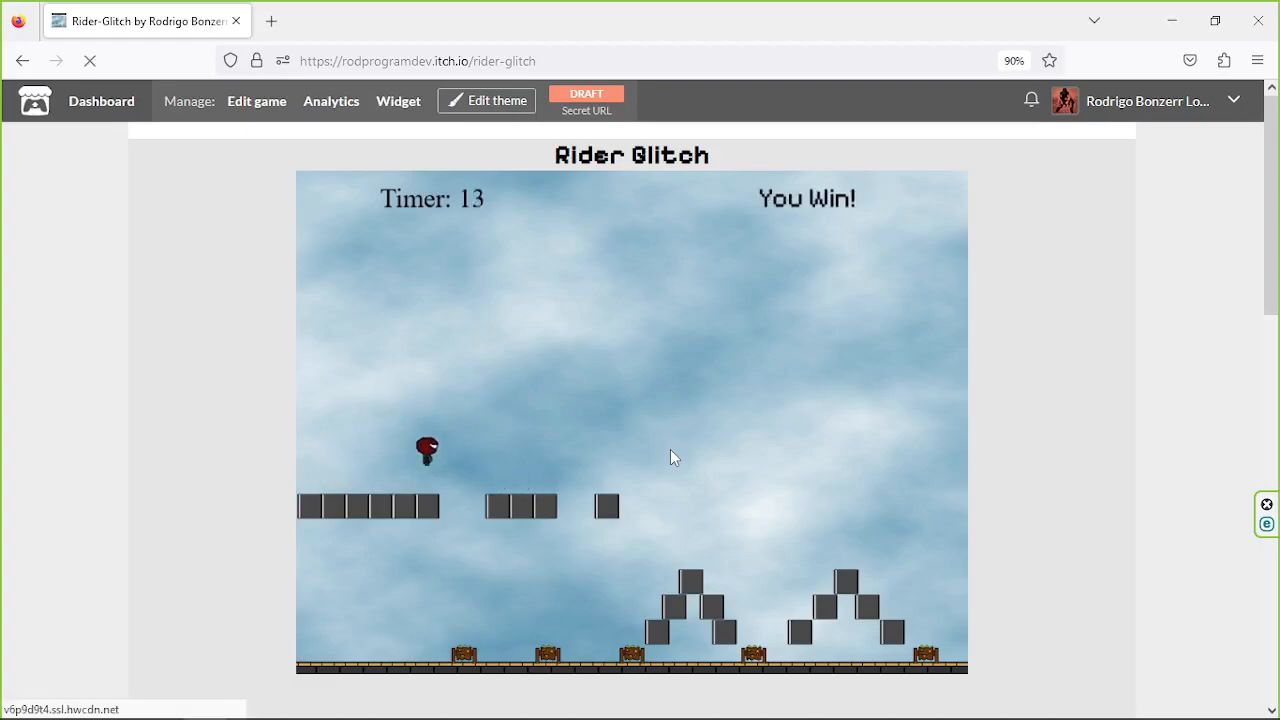
# - Play another round of the embedded game, jumping the character over the crates onto the first block pyramid
pyautogui.press('Right')
pyautogui.press('Up')
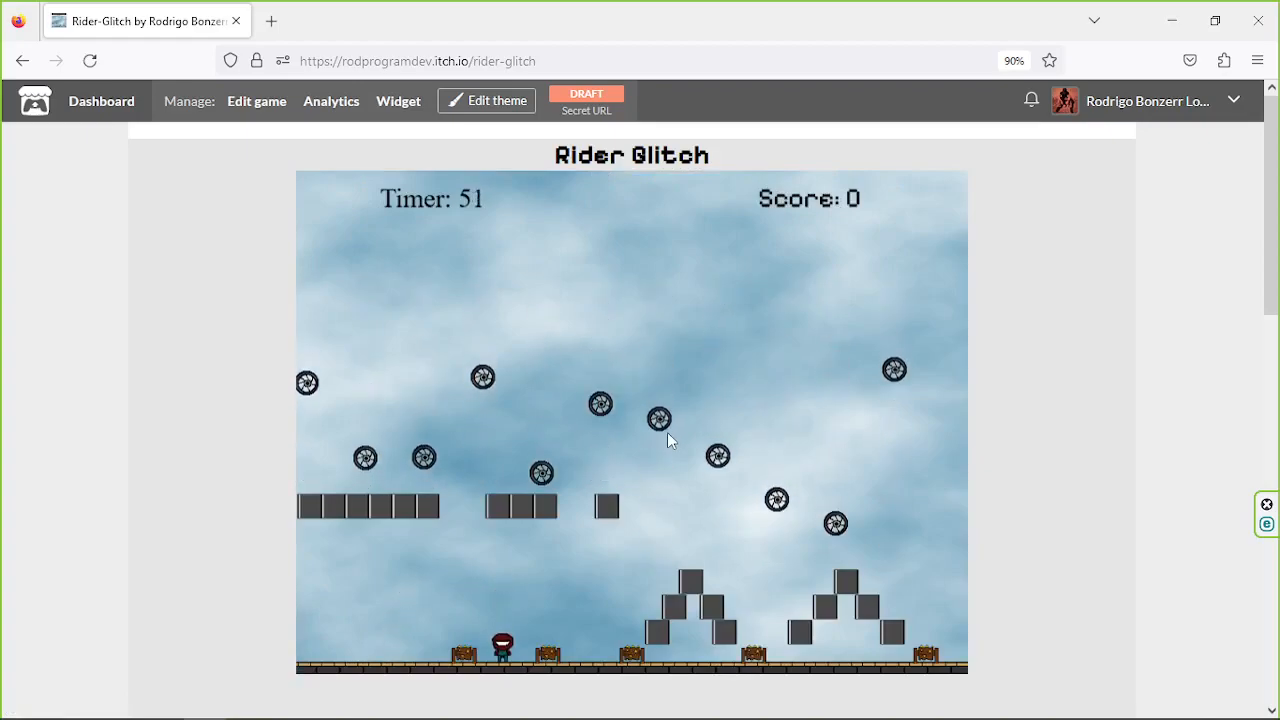
pyautogui.press('Right')
pyautogui.press('Right')
pyautogui.press('Up')
pyautogui.press('Up')
pyautogui.press('Right')
pyautogui.press('Up')
pyautogui.press('Right')
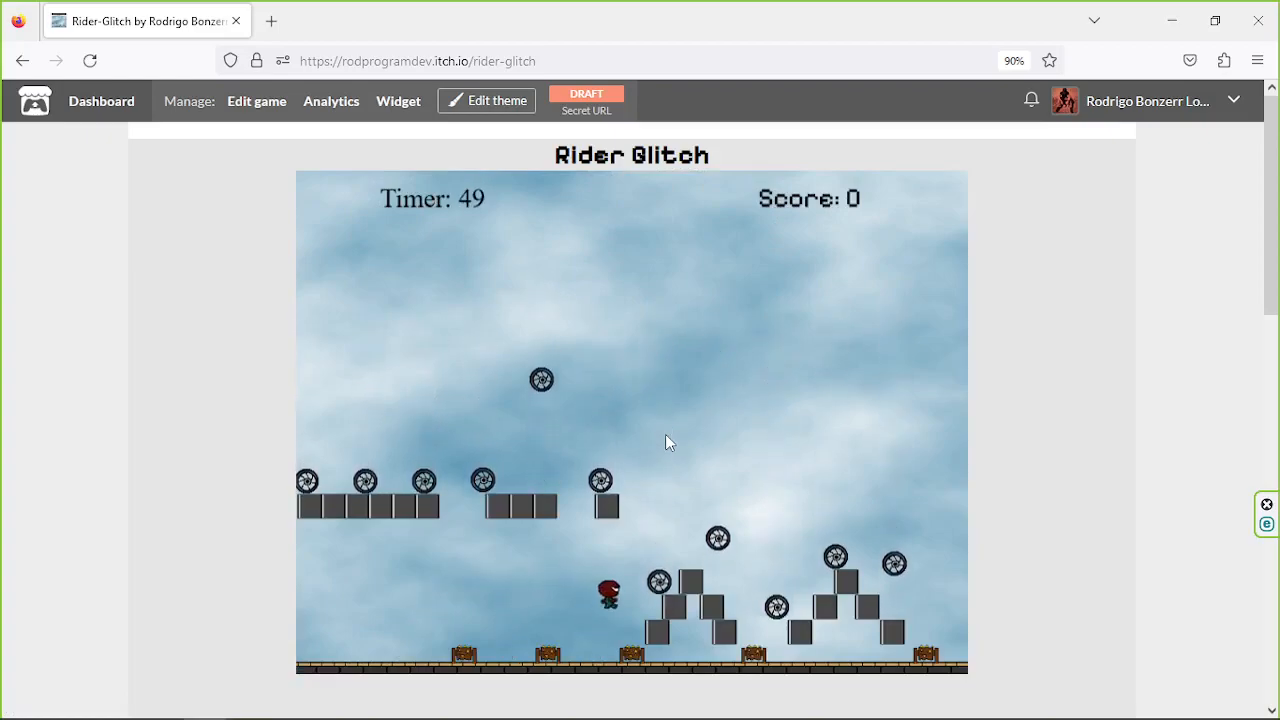
# - Test the game in full screen by moving and jumping the character to collect wheels, and exit full screen
pyautogui.scroll(-1, 1090, 617)
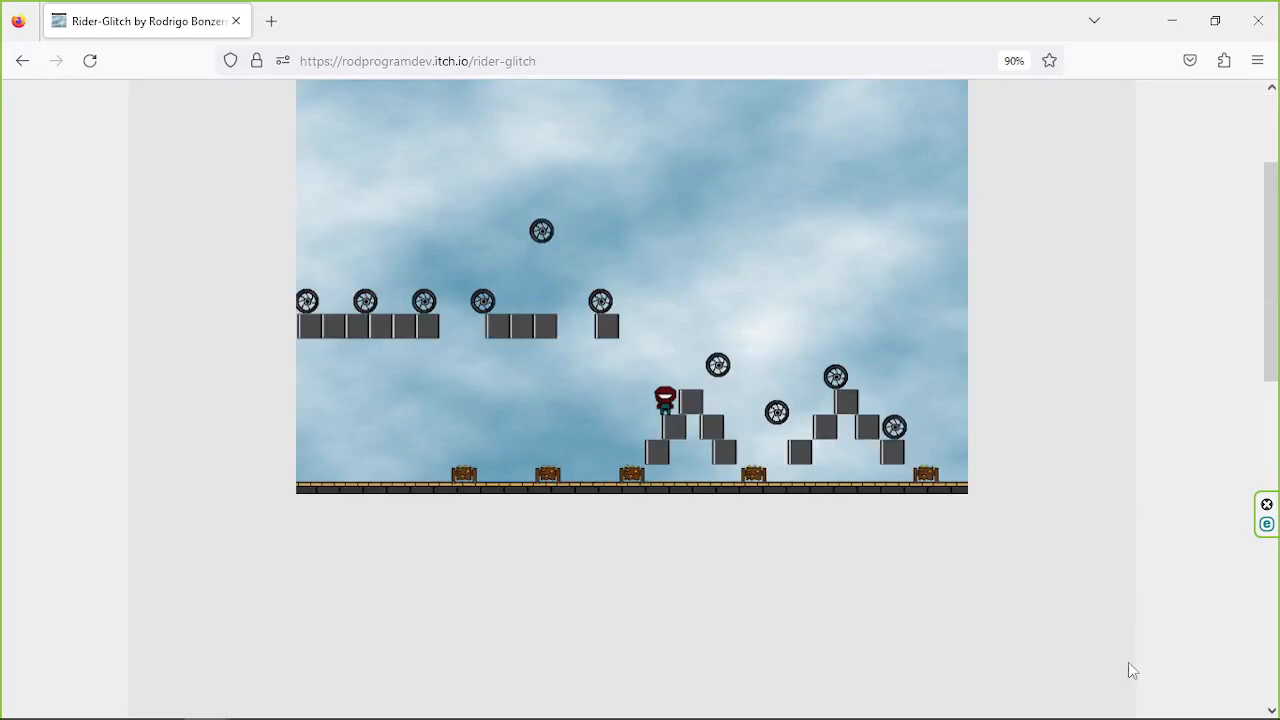
pyautogui.scroll(-5, 1149, 586)
pyautogui.scroll(-3, 1130, 602)
pyautogui.click(1117, 503)
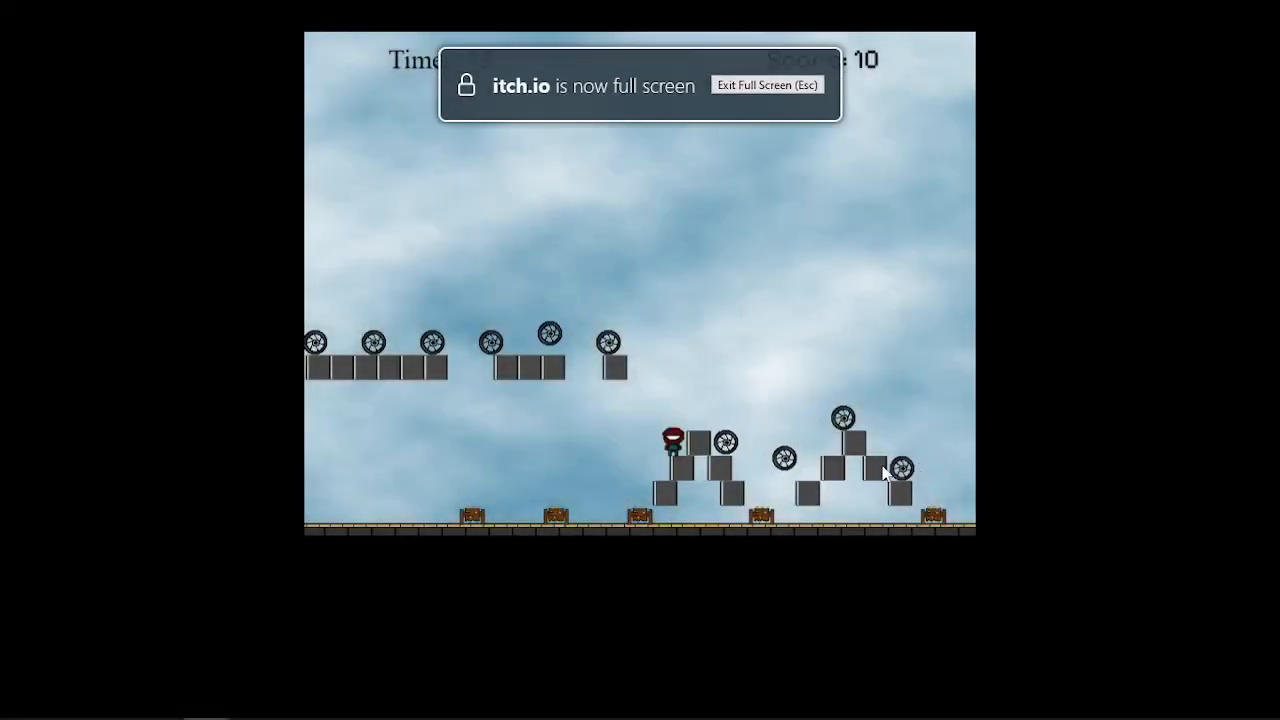
pyautogui.press('Up')
pyautogui.press('Right')
pyautogui.press('Left')
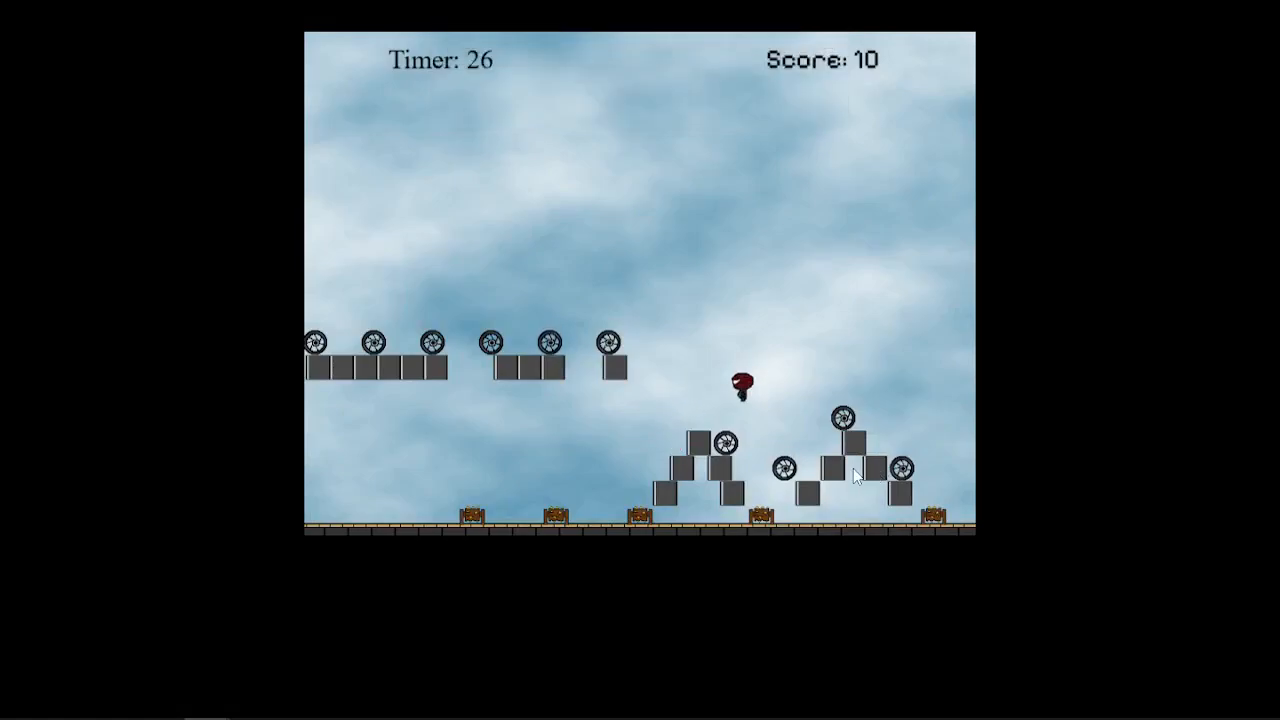
pyautogui.press('Right')
pyautogui.press('Up')
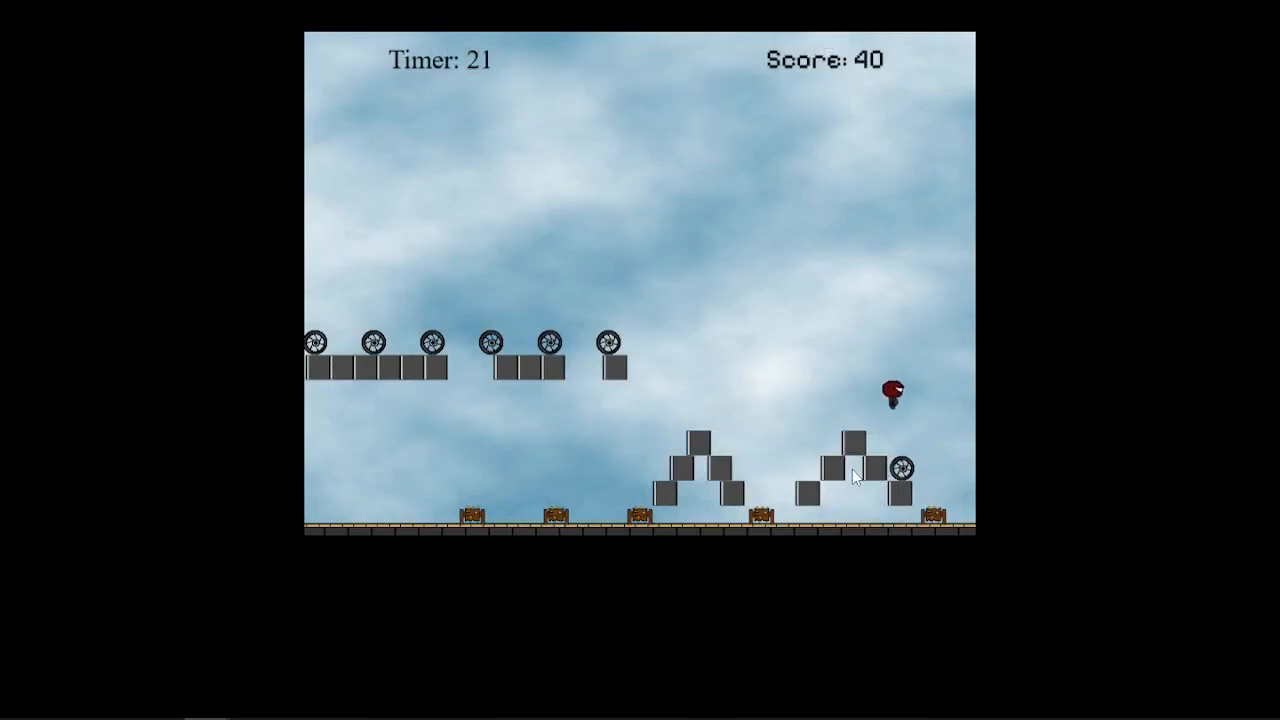
pyautogui.press('Left')
pyautogui.press('Up')
pyautogui.press('Left')
pyautogui.press('Left')
pyautogui.press('Up')
pyautogui.press('Left')
pyautogui.press('Up')
pyautogui.press('Left')
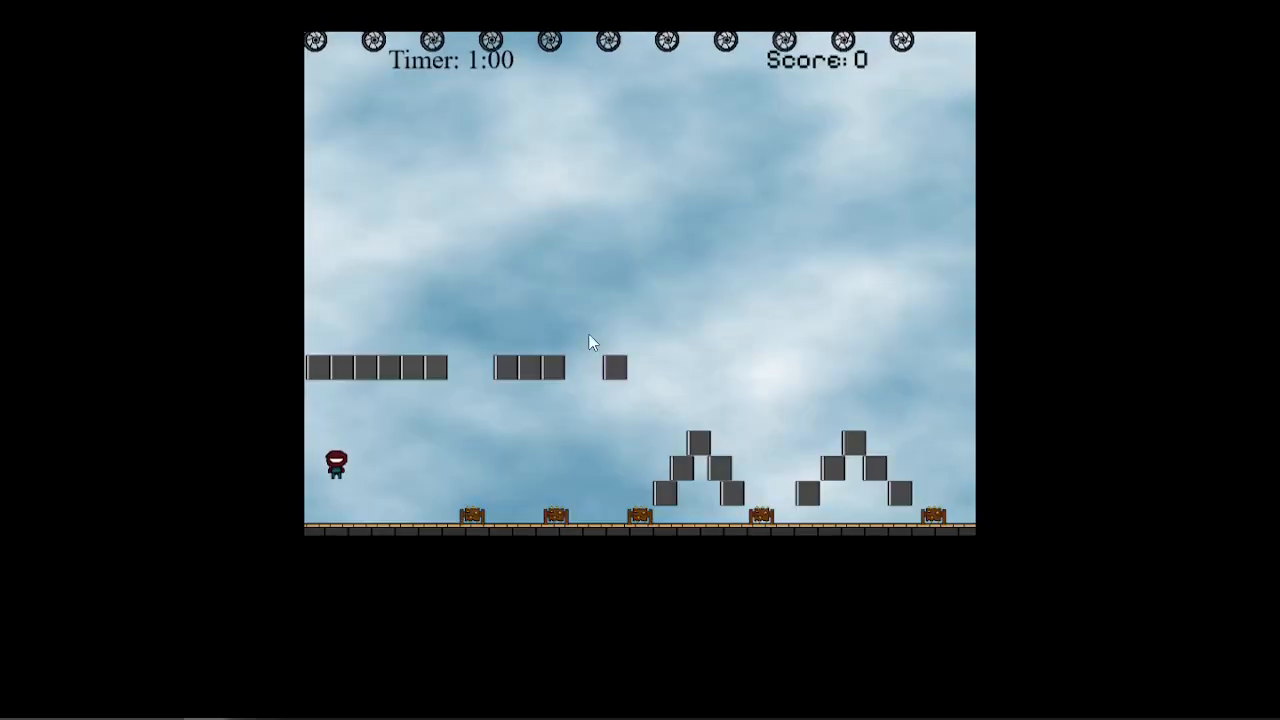
pyautogui.press('Right')
pyautogui.press('Up')
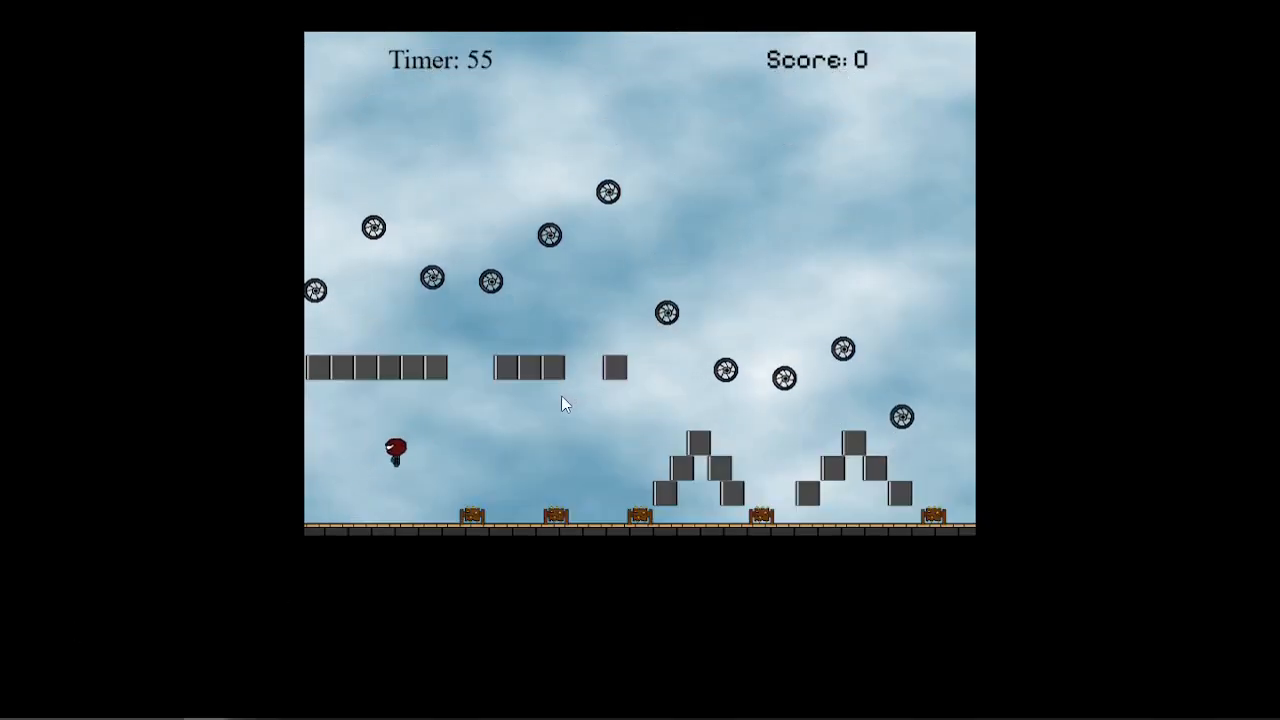
pyautogui.press('Up')
pyautogui.press('Right')
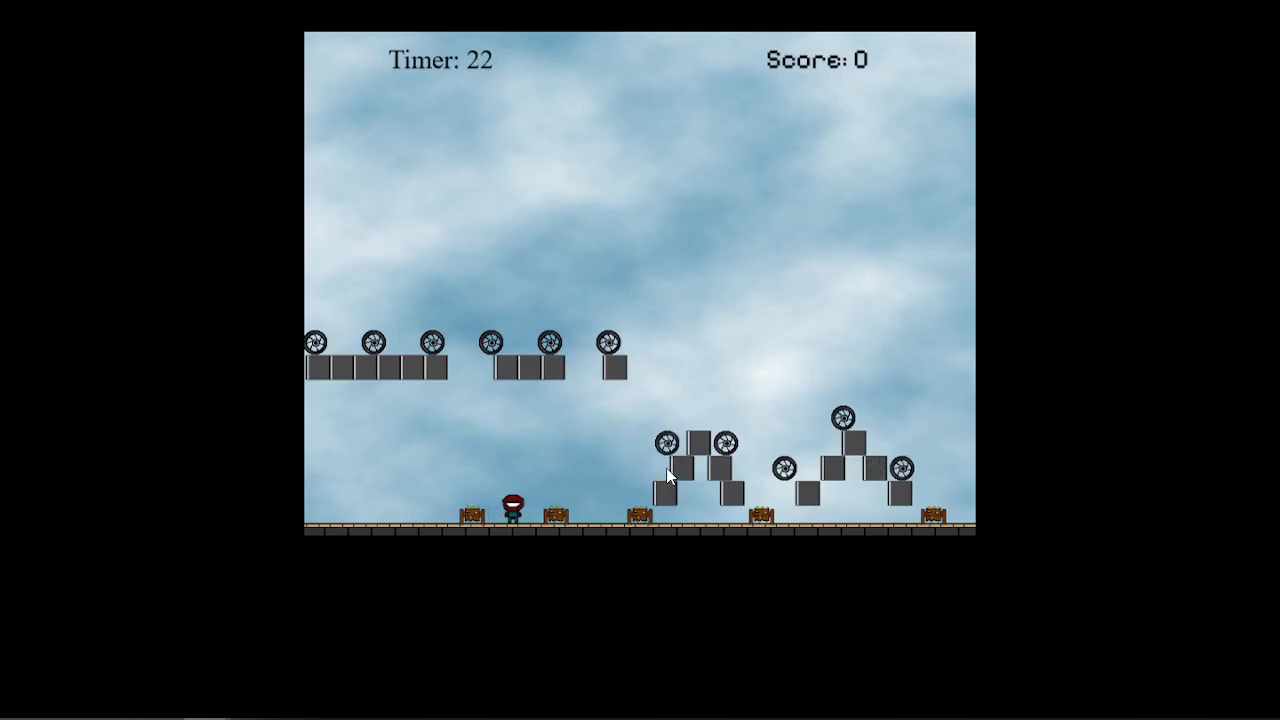
pyautogui.press('Escape')
# - Review the description, download and community sections of the project page, and return to editing the game
pyautogui.scroll(-4, 540, 500)
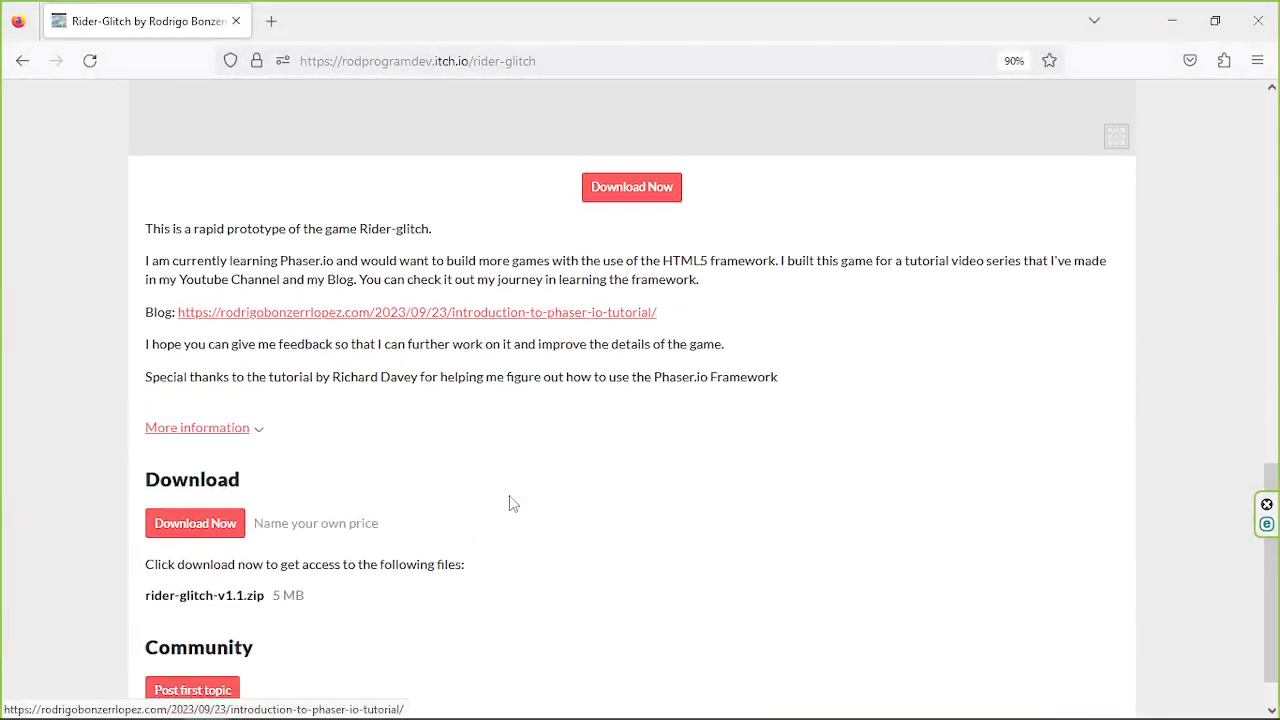
pyautogui.scroll(-1, 424, 428)
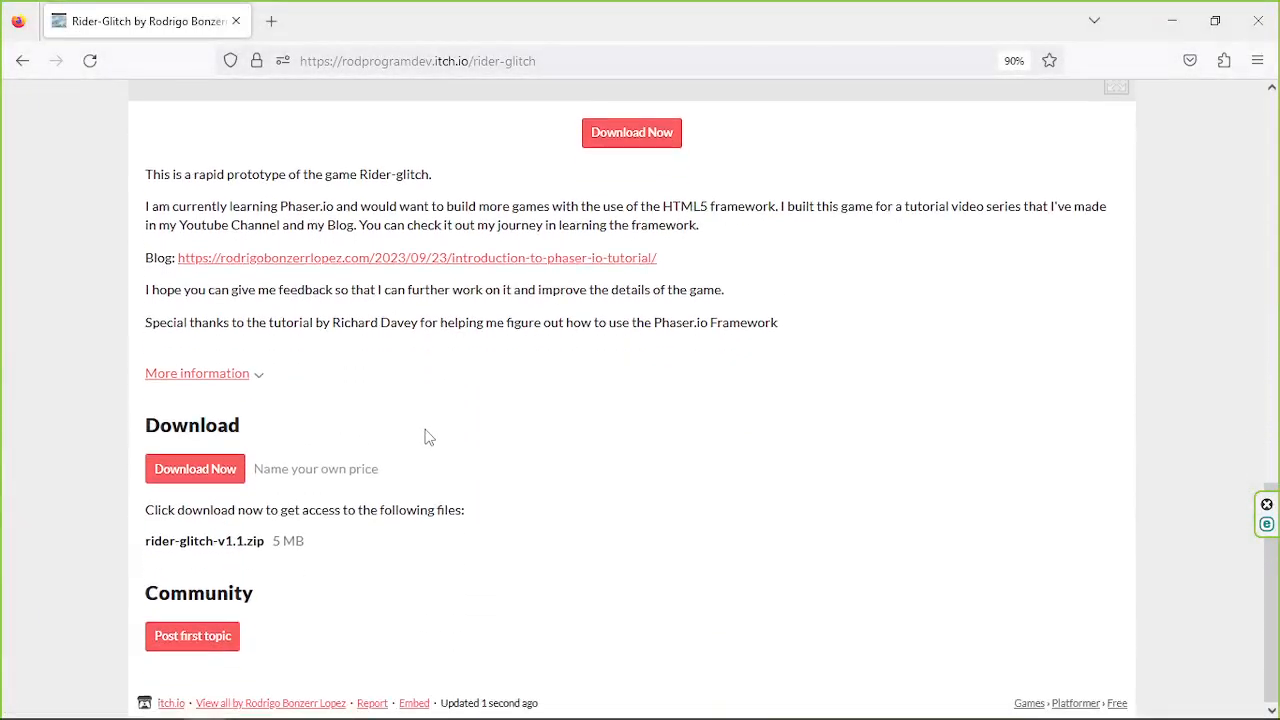
pyautogui.scroll(6, 600, 480)
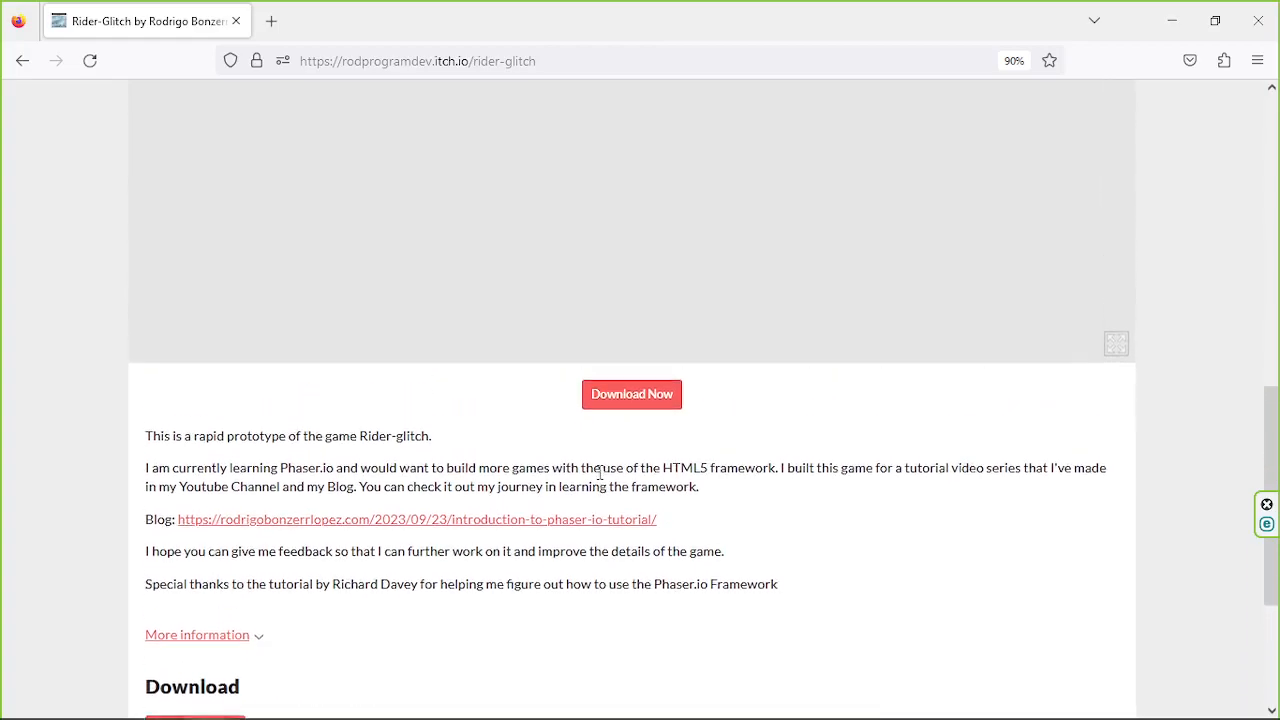
pyautogui.scroll(7, 592, 474)
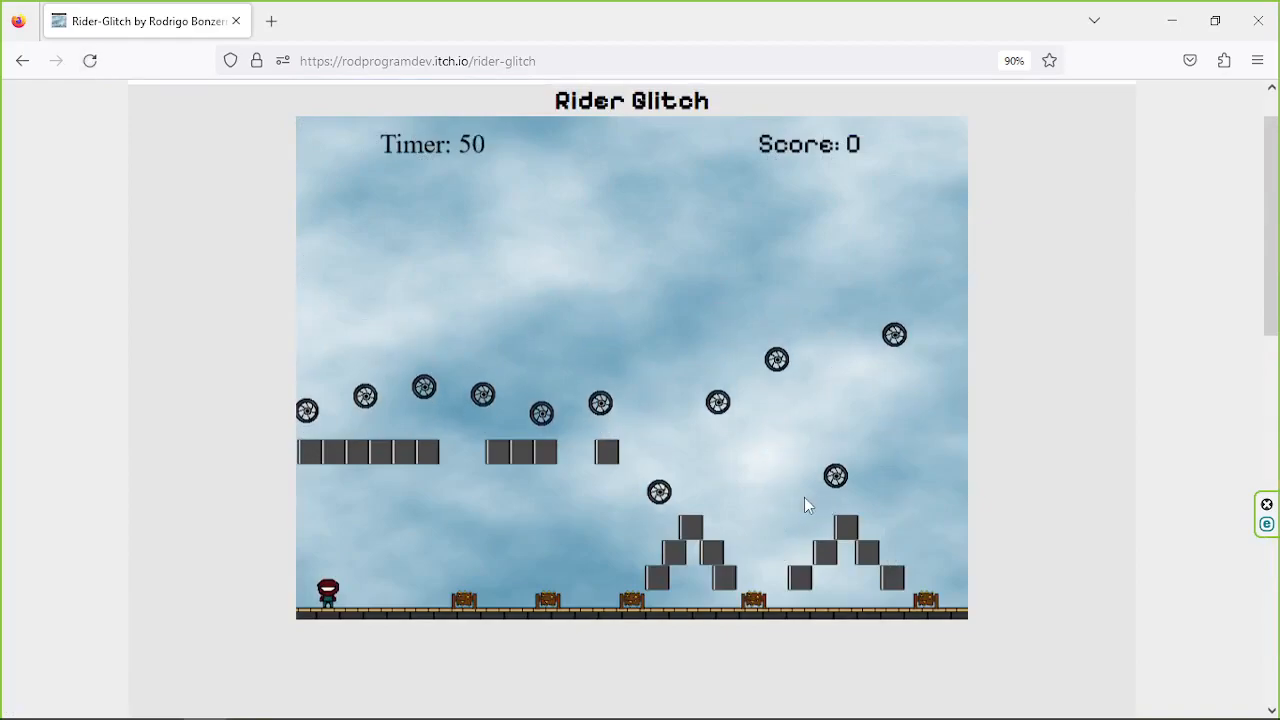
pyautogui.moveTo(1262, 305); pyautogui.dragTo(1270, 232)
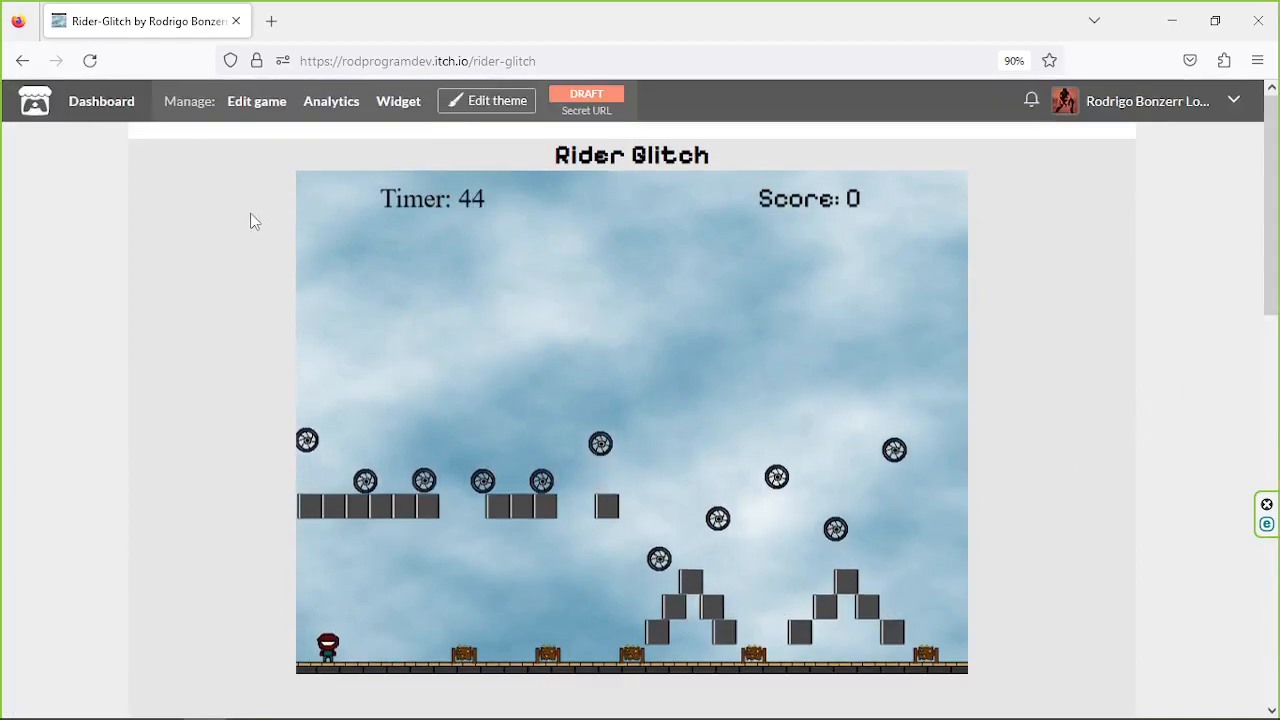
pyautogui.click(260, 117)
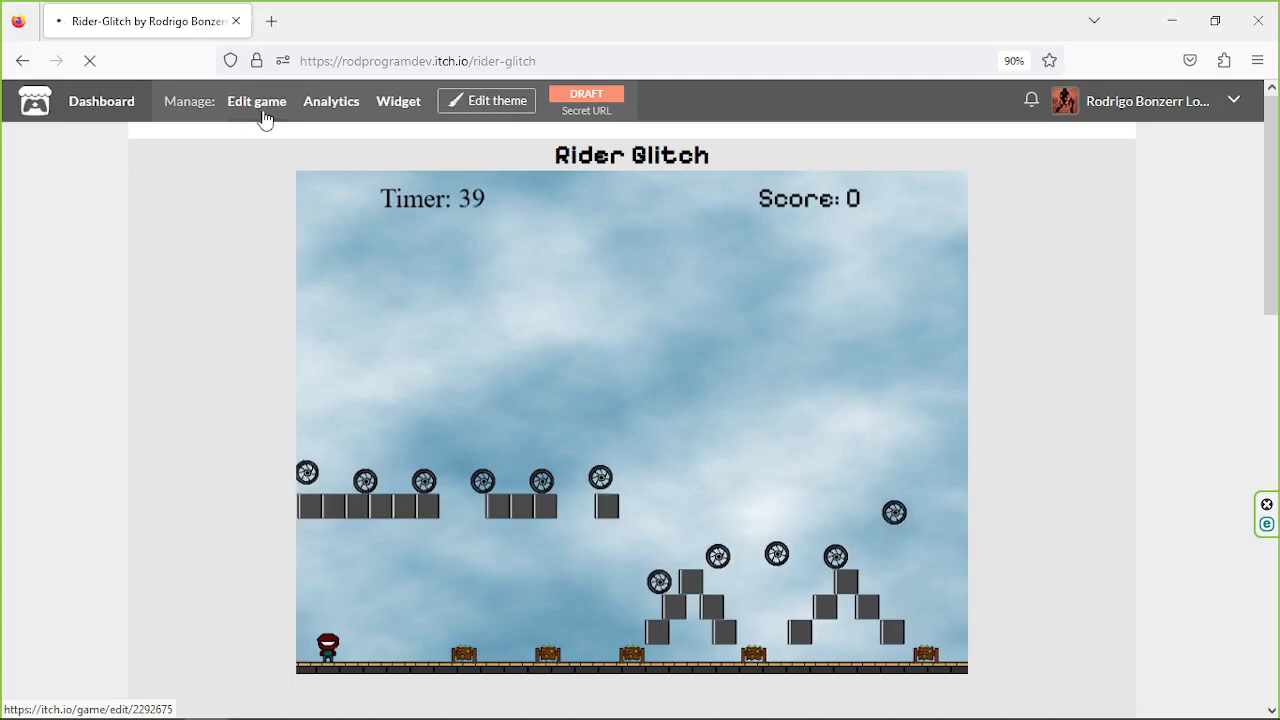